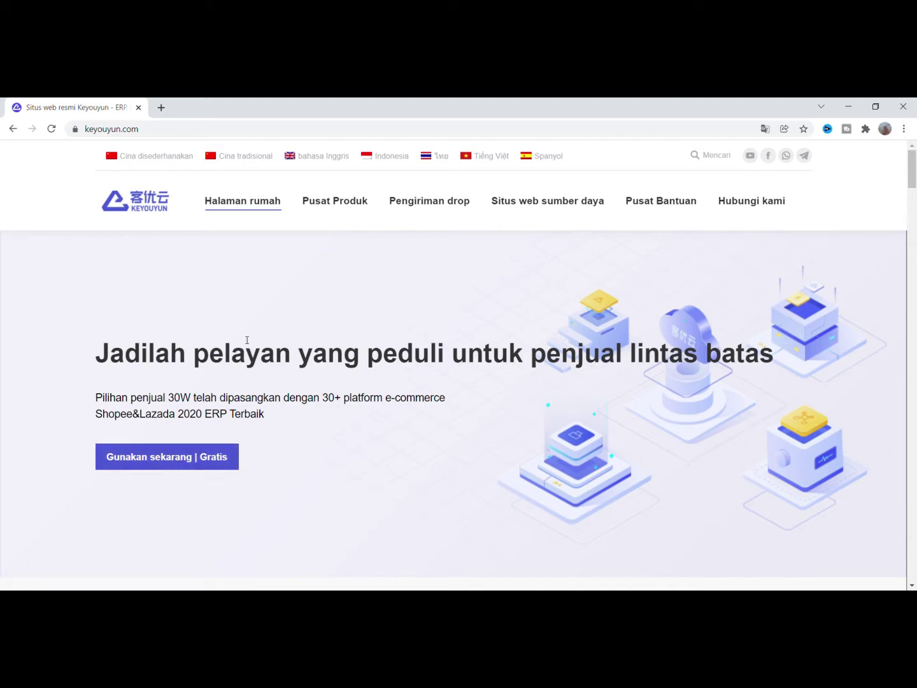
# Open Keyouyun ERP from the product centre and go to the "ruang data" page under data analysis.
pyautogui.moveTo(339, 204)
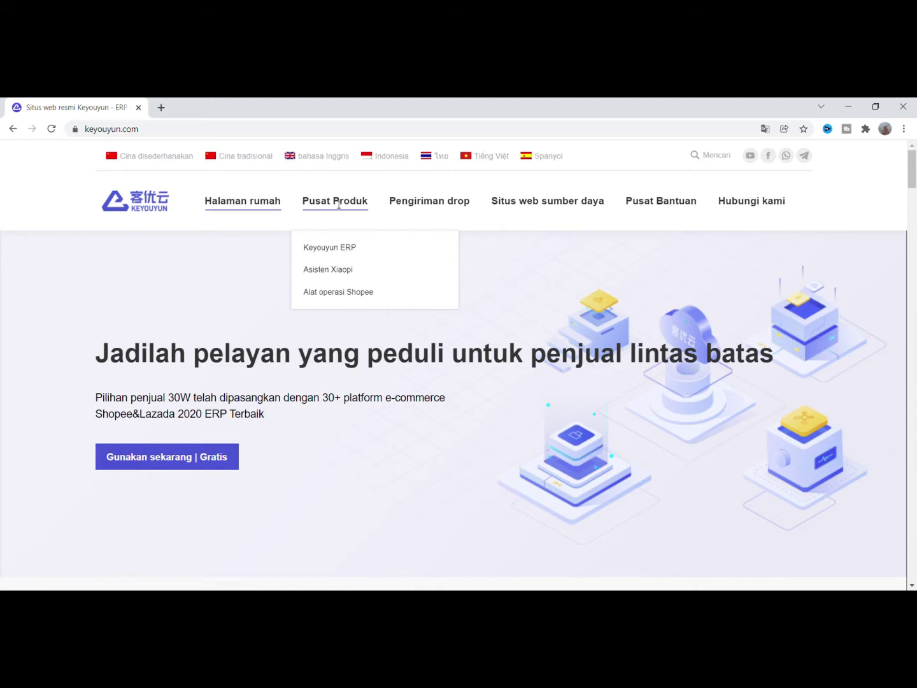
pyautogui.click(346, 256)
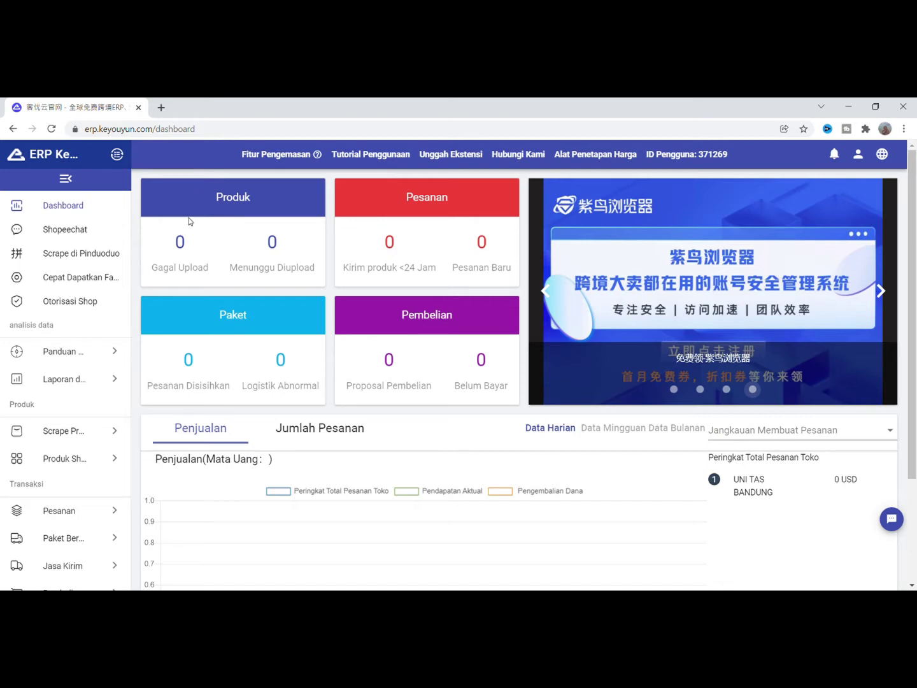
pyautogui.click(96, 351)
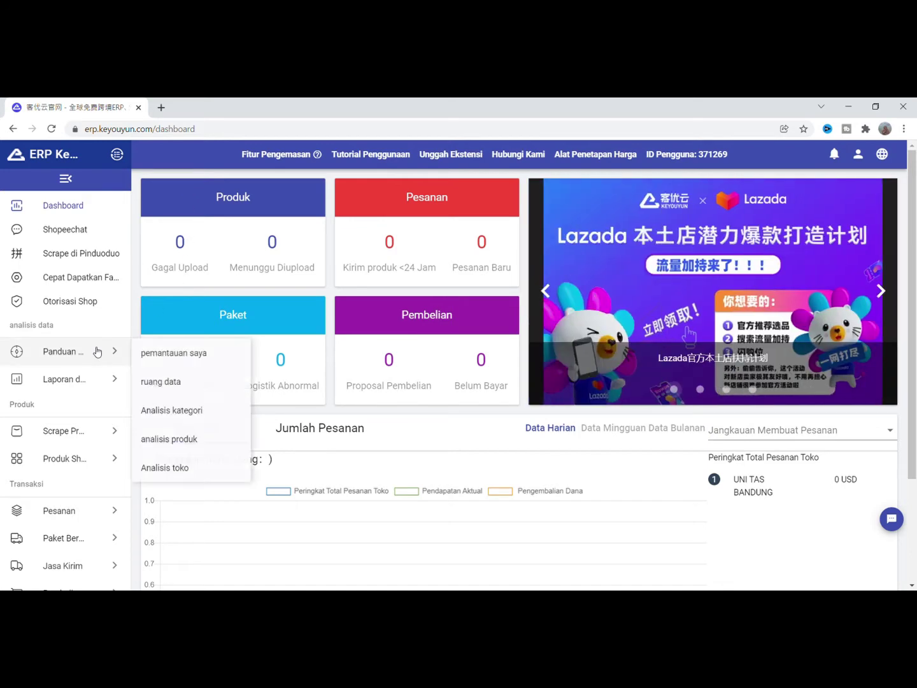
pyautogui.click(153, 381)
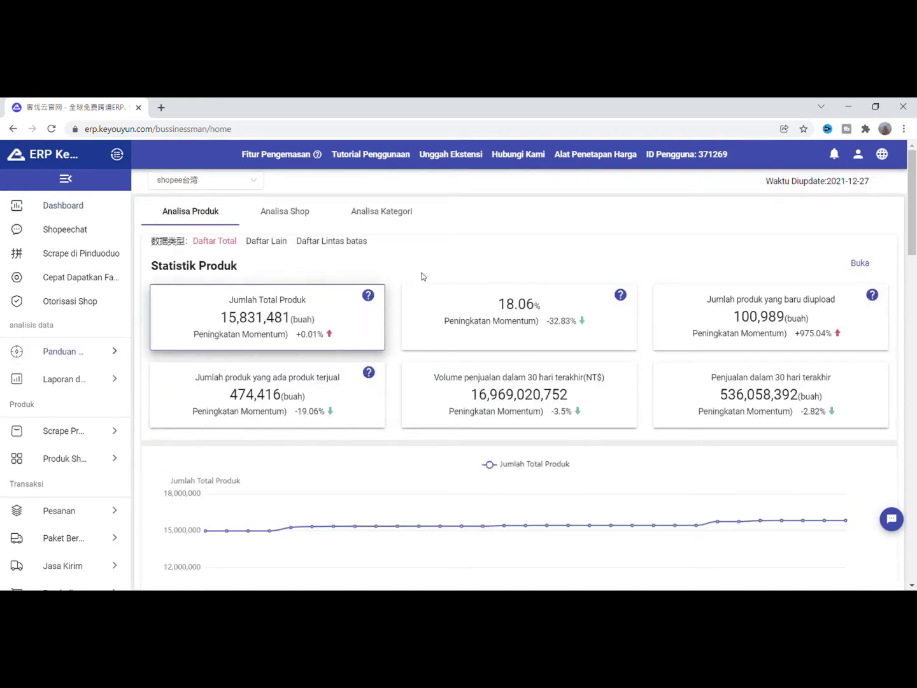
# Set the marketplace of the data analysis page to Shopee Indonesia.
pyautogui.click(252, 181)
pyautogui.click(440, 231)
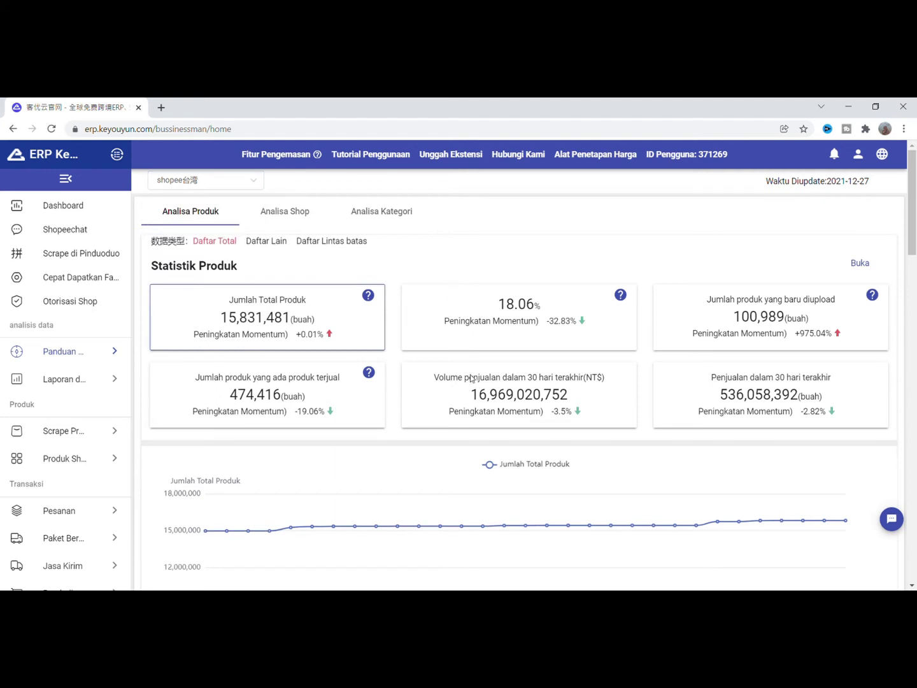
pyautogui.click(263, 189)
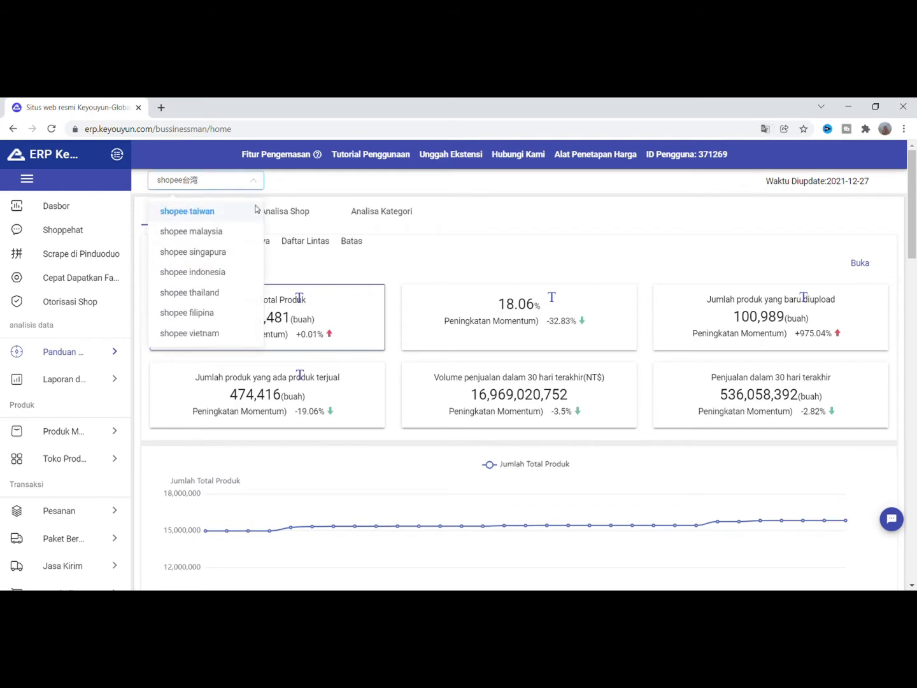
pyautogui.click(231, 277)
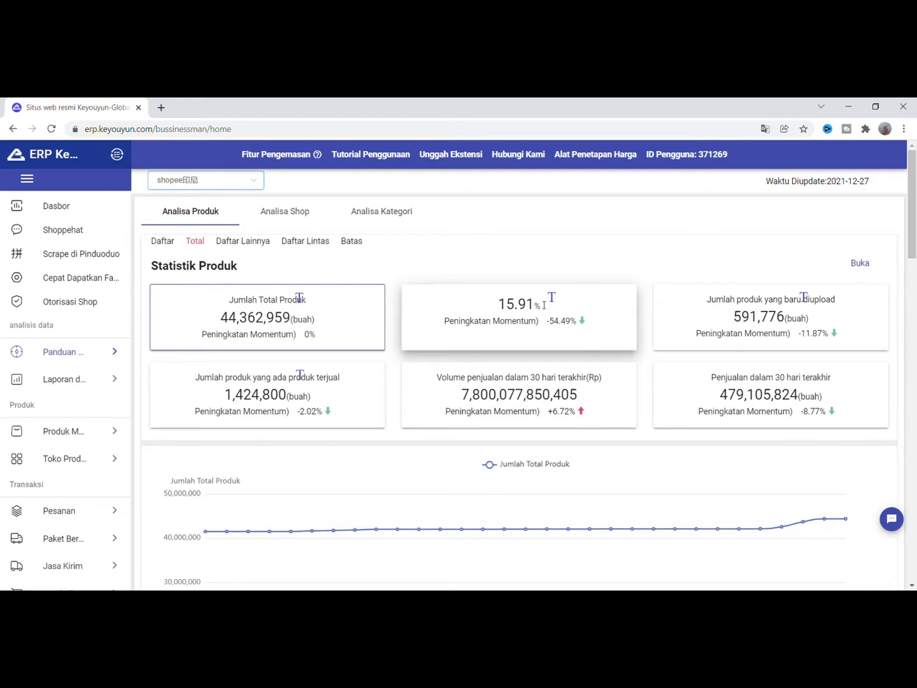
# Add the percentage metric to the product statistics chart and examine the distributions of daily sales volume and price range.
pyautogui.click(600, 302)
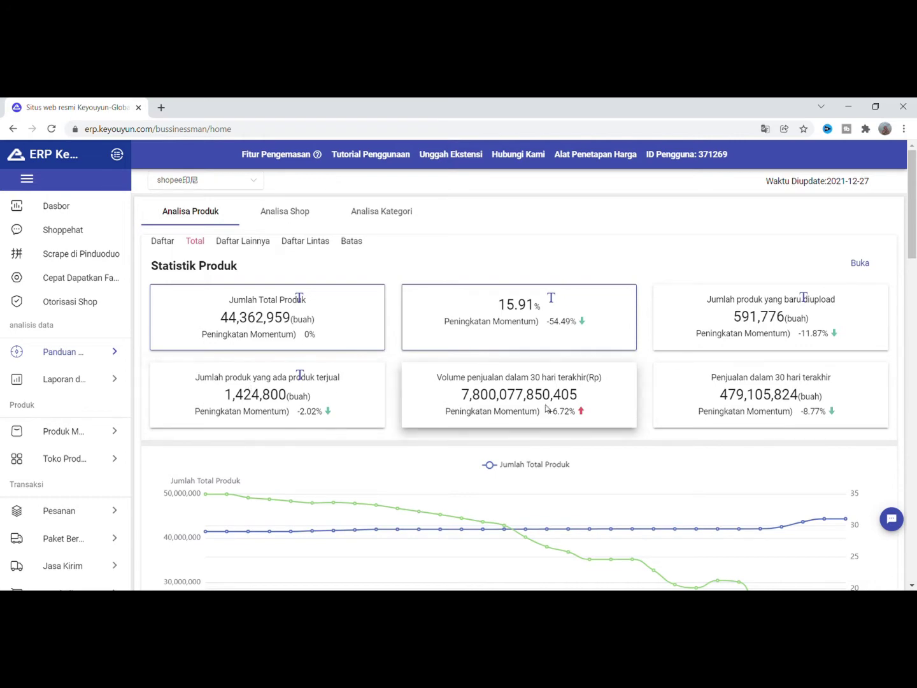
pyautogui.scroll(-10, 421, 282)
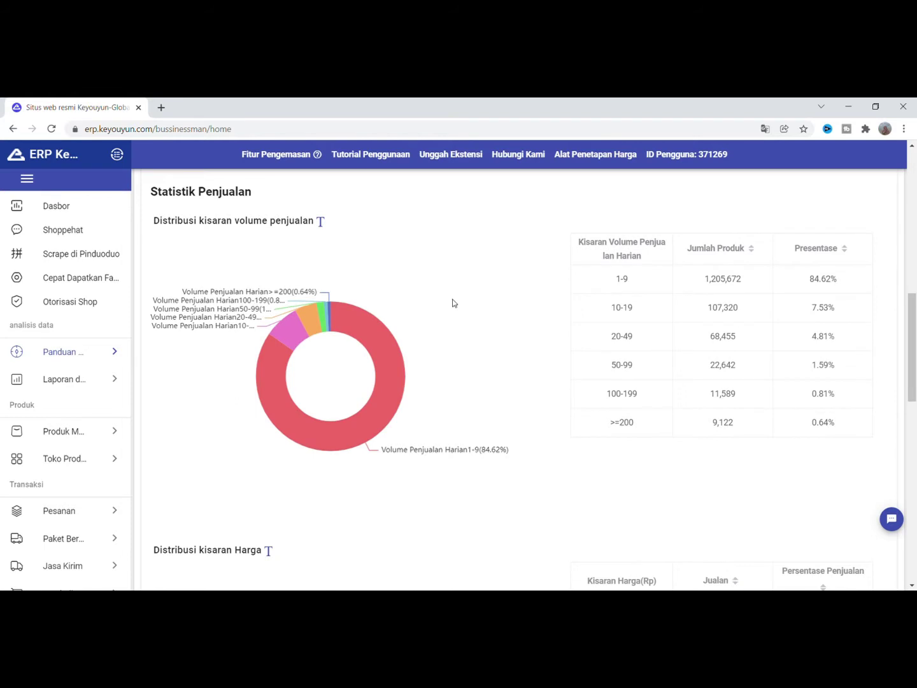
pyautogui.moveTo(284, 382)
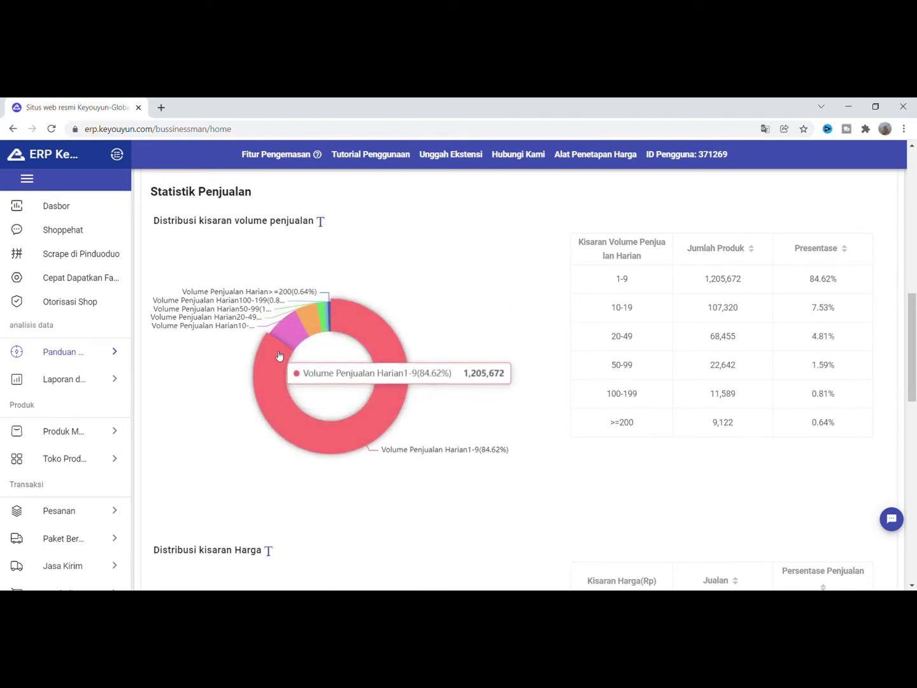
pyautogui.moveTo(287, 342)
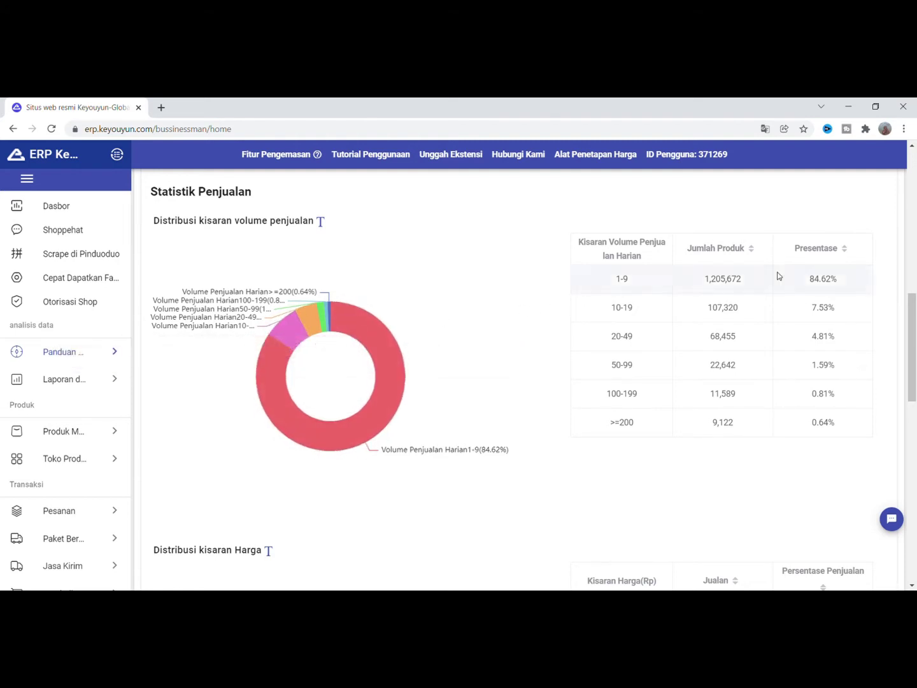
pyautogui.scroll(-5, 473, 297)
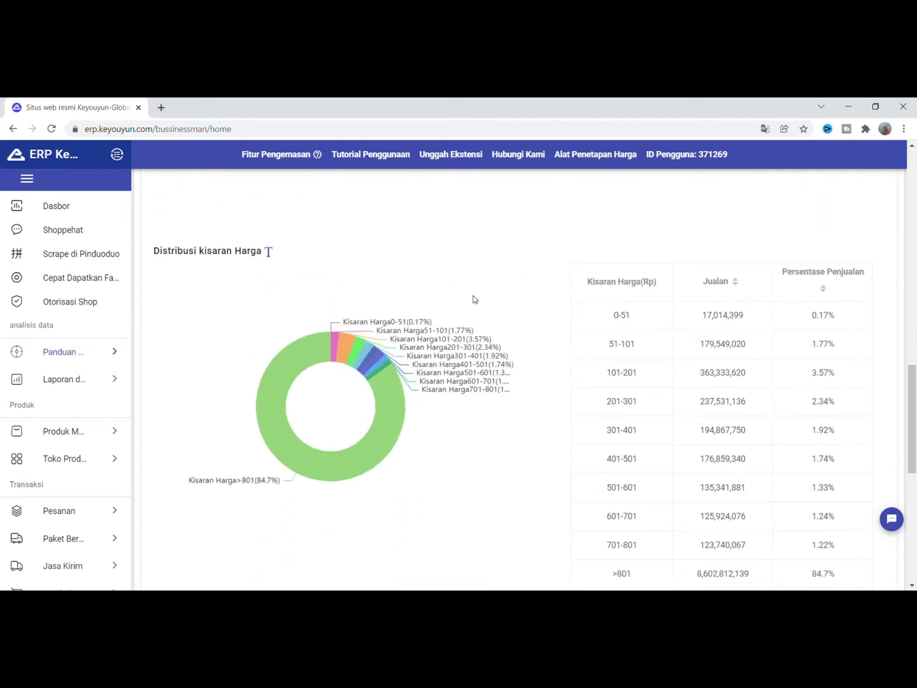
pyautogui.moveTo(49, 431)
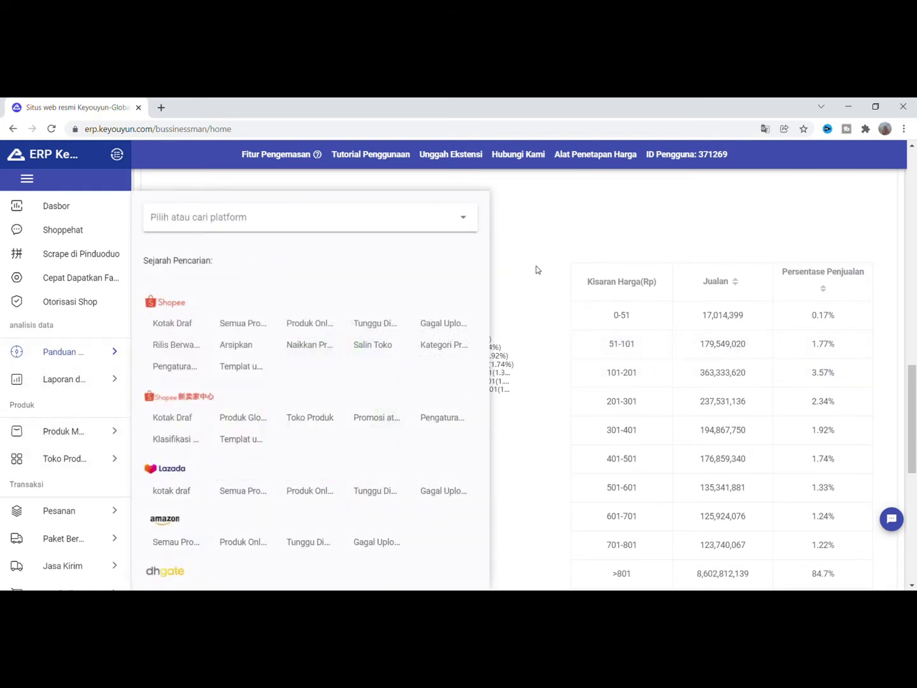
pyautogui.click(505, 259)
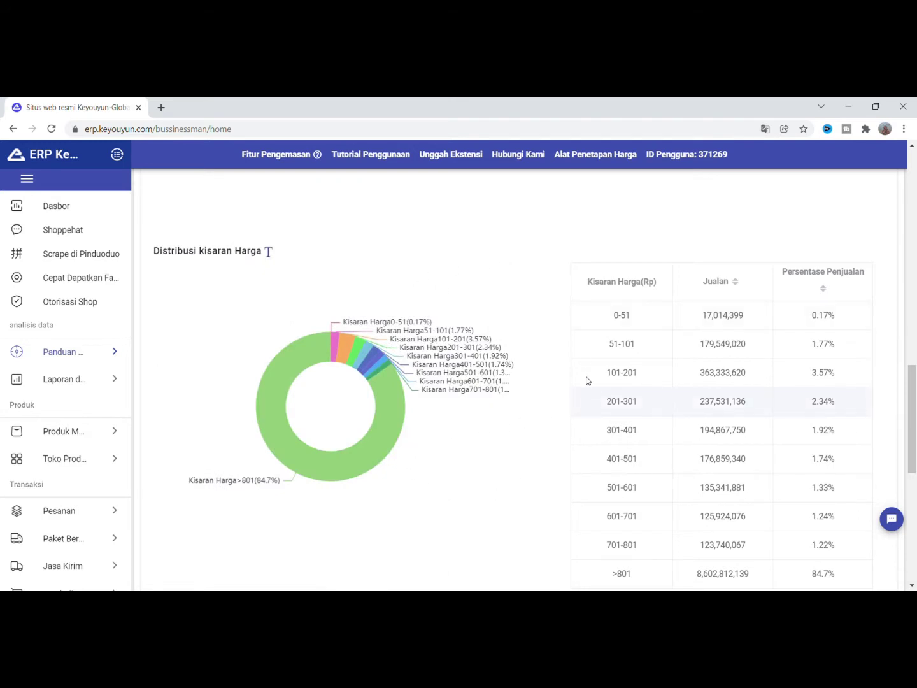
pyautogui.scroll(-1, 528, 346)
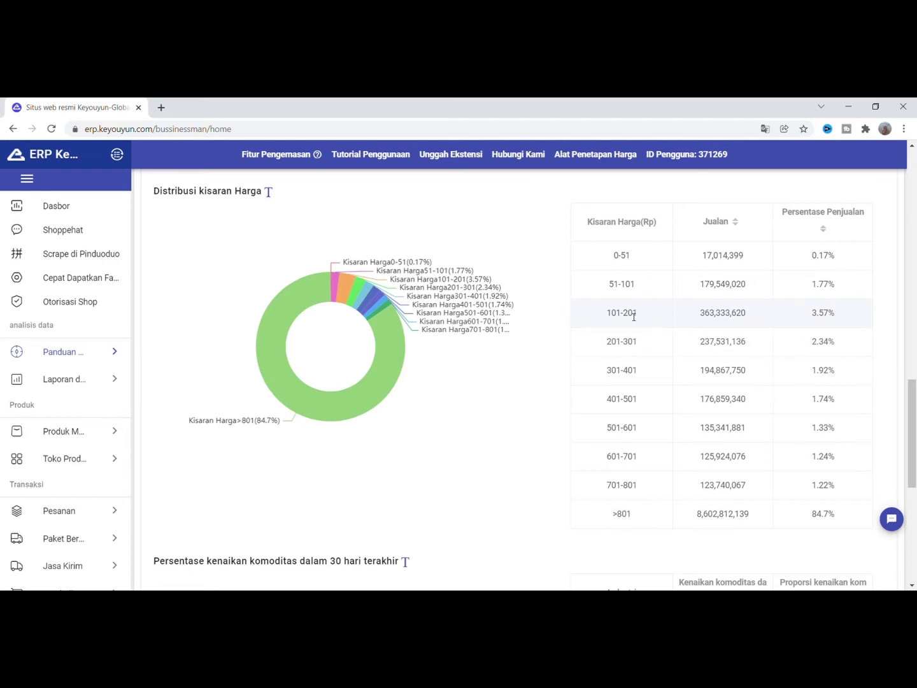
# Examine each industry's share of commodity growth over the last 30 days in the product analysis.
pyautogui.scroll(-5, 701, 221)
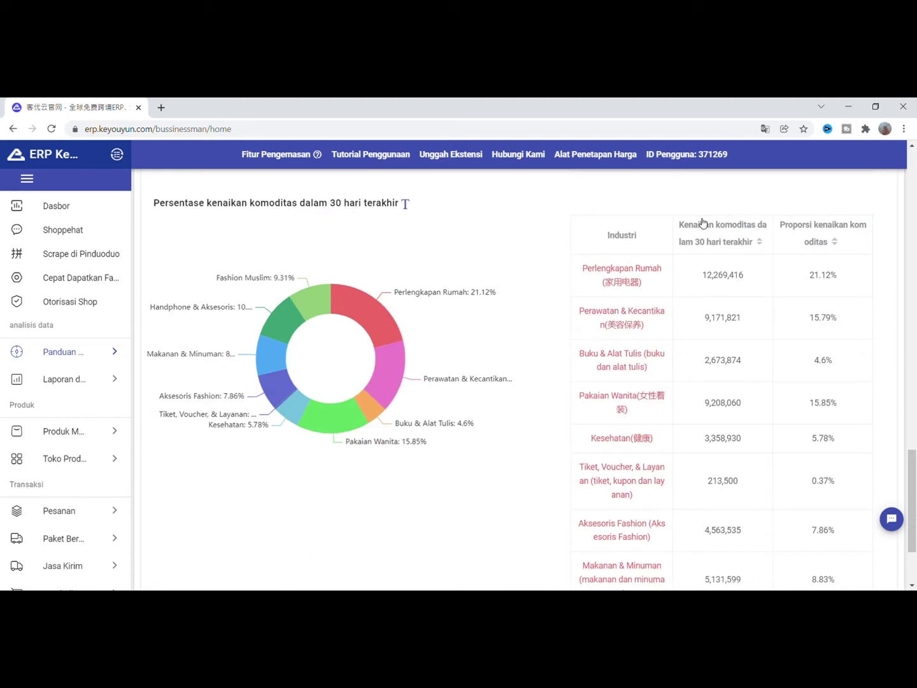
pyautogui.moveTo(352, 307)
pyautogui.moveTo(394, 386)
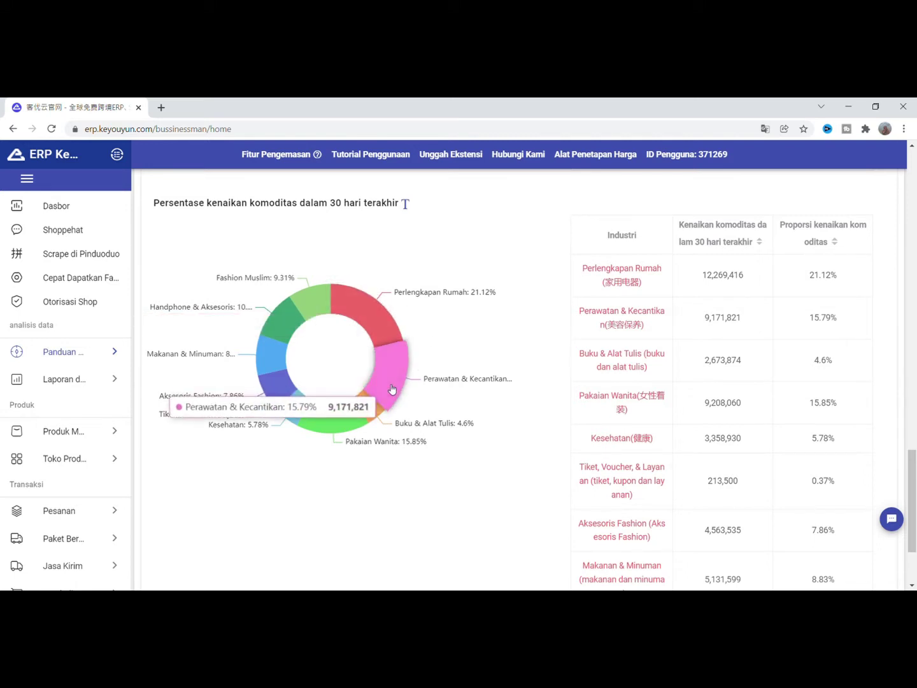
pyautogui.moveTo(354, 428)
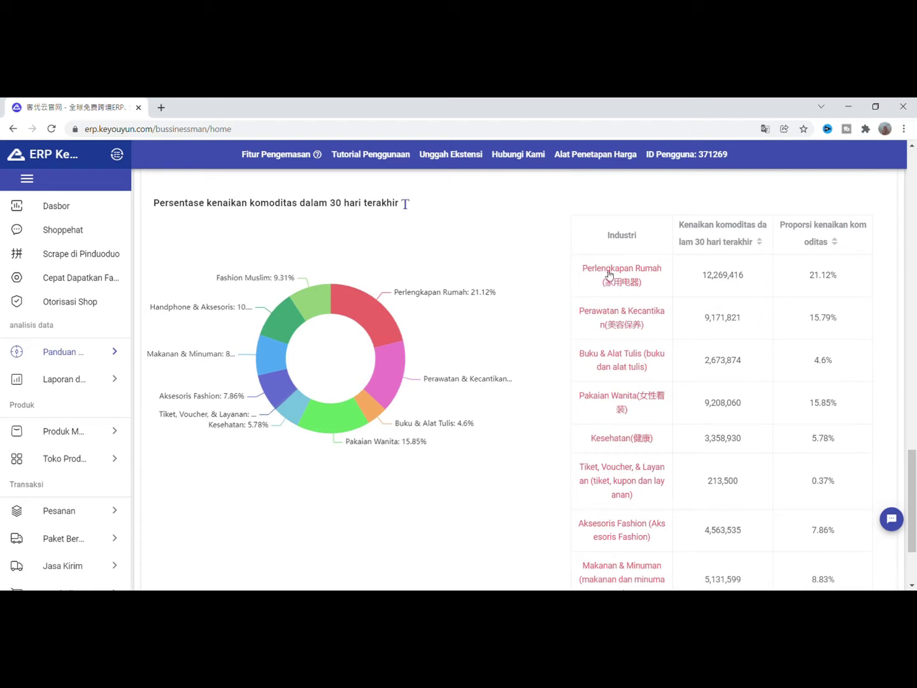
pyautogui.scroll(-2, 535, 341)
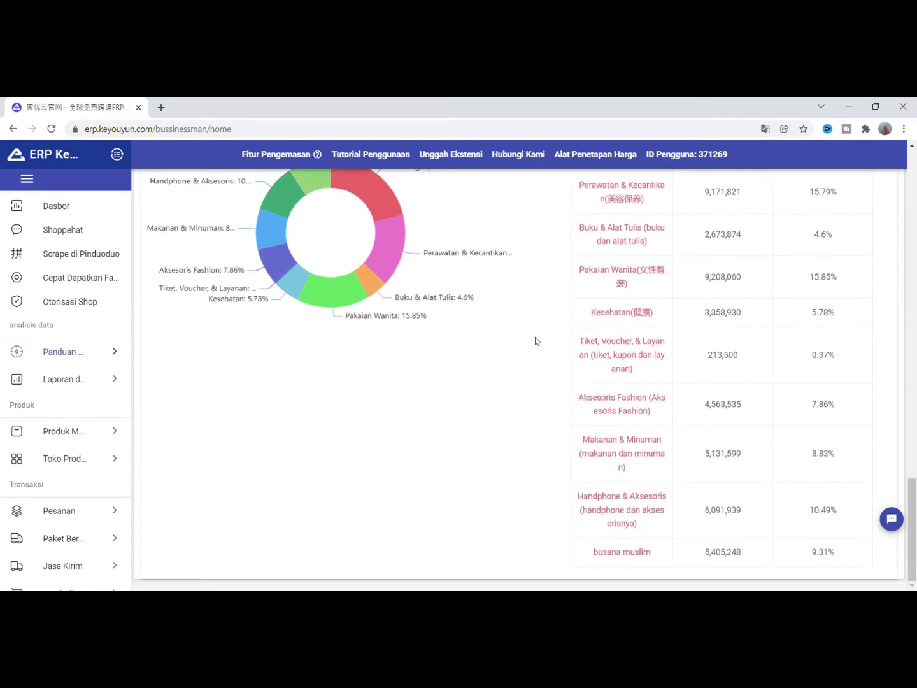
# Show the shop analysis and examine its sales volume distribution, dynamic sales ratio and share of new shops over 30 days.
pyautogui.scroll(20, 536, 340)
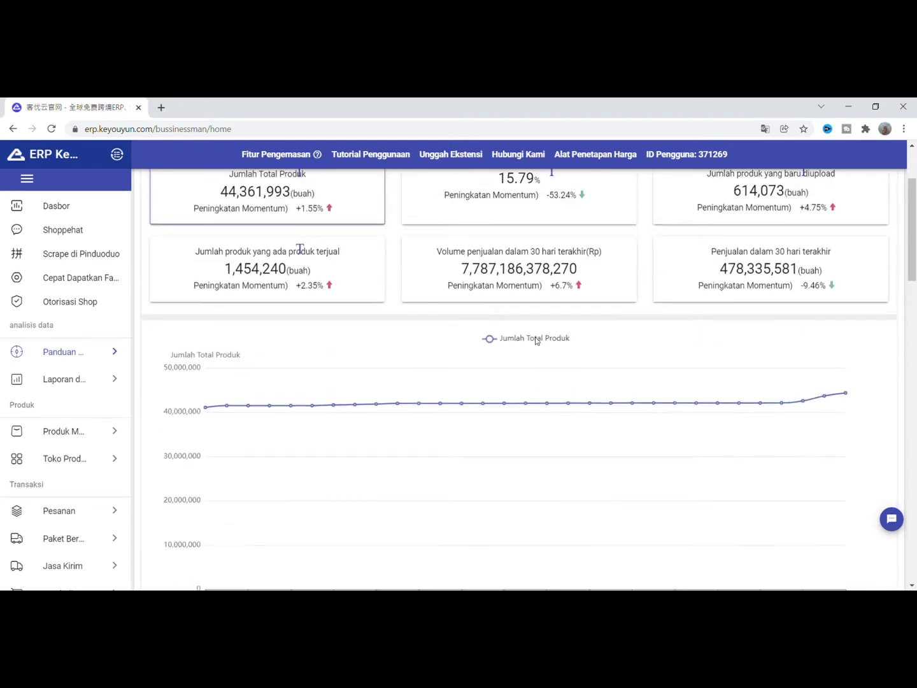
pyautogui.scroll(2, 536, 340)
pyautogui.click(290, 212)
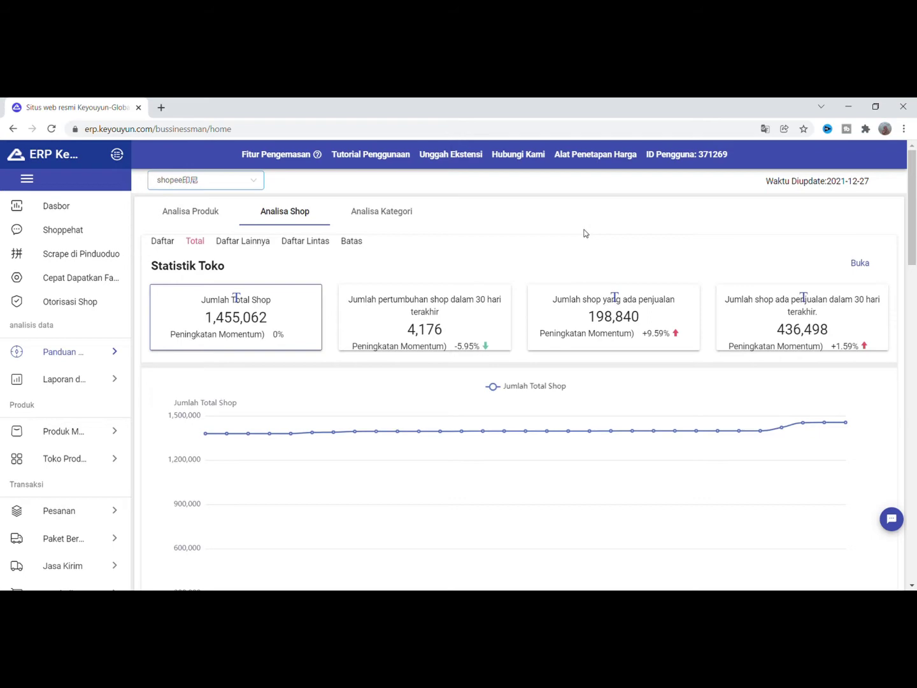
pyautogui.scroll(-5, 467, 255)
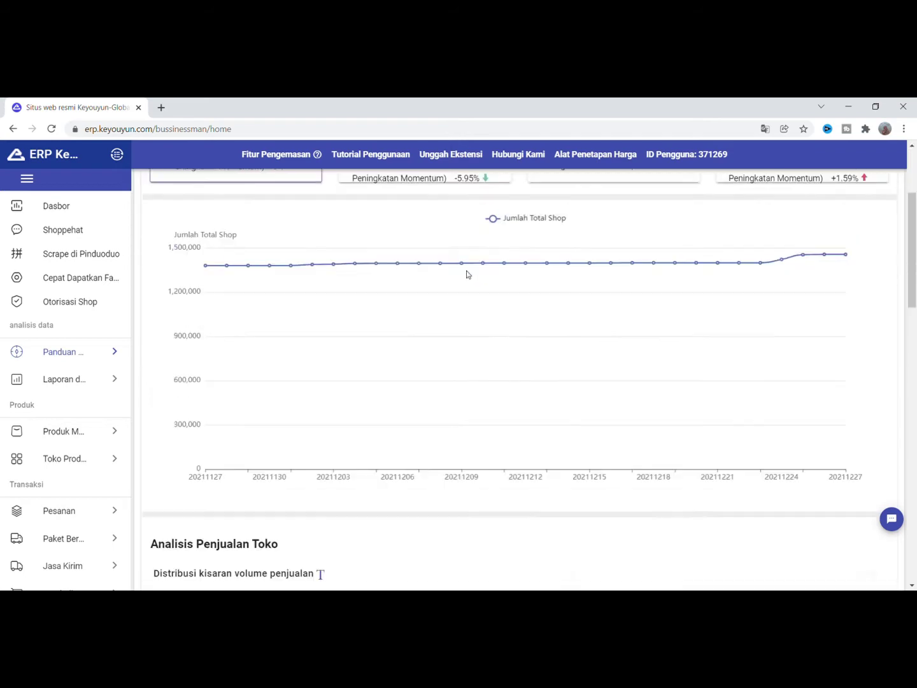
pyautogui.scroll(-10, 466, 274)
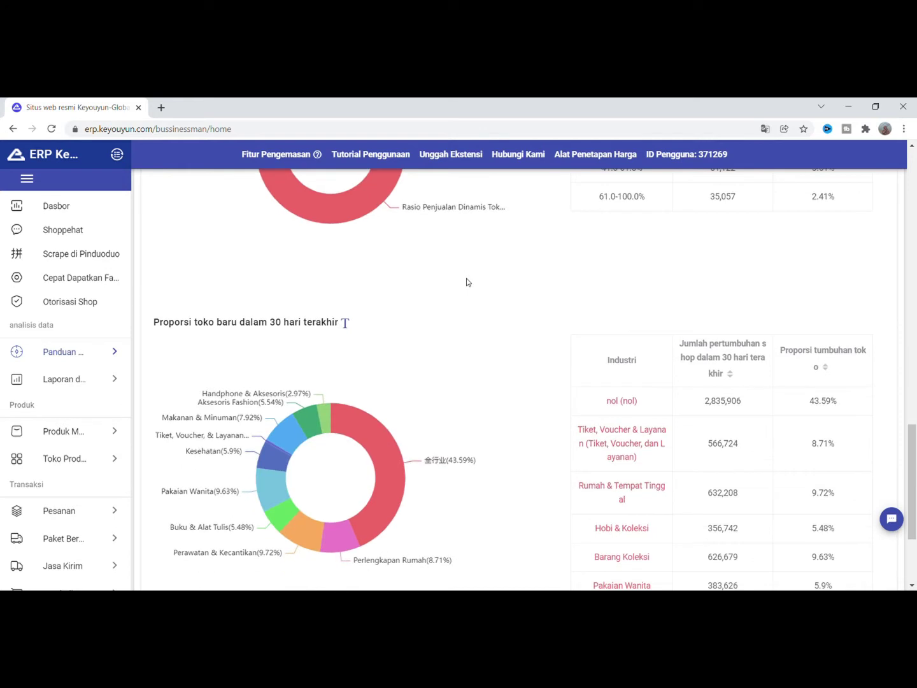
pyautogui.scroll(-3, 467, 282)
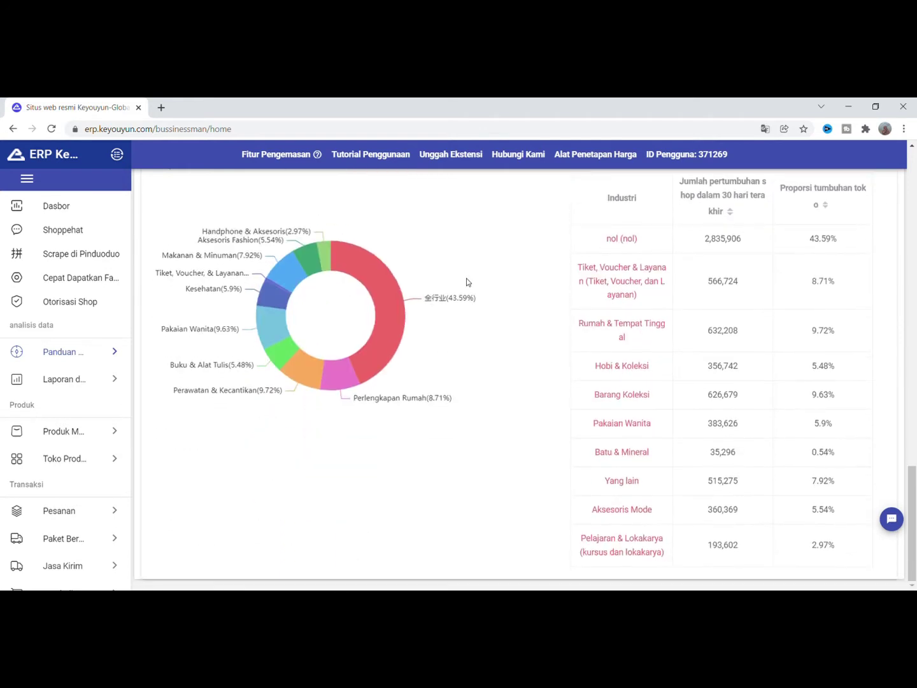
pyautogui.scroll(1, 467, 283)
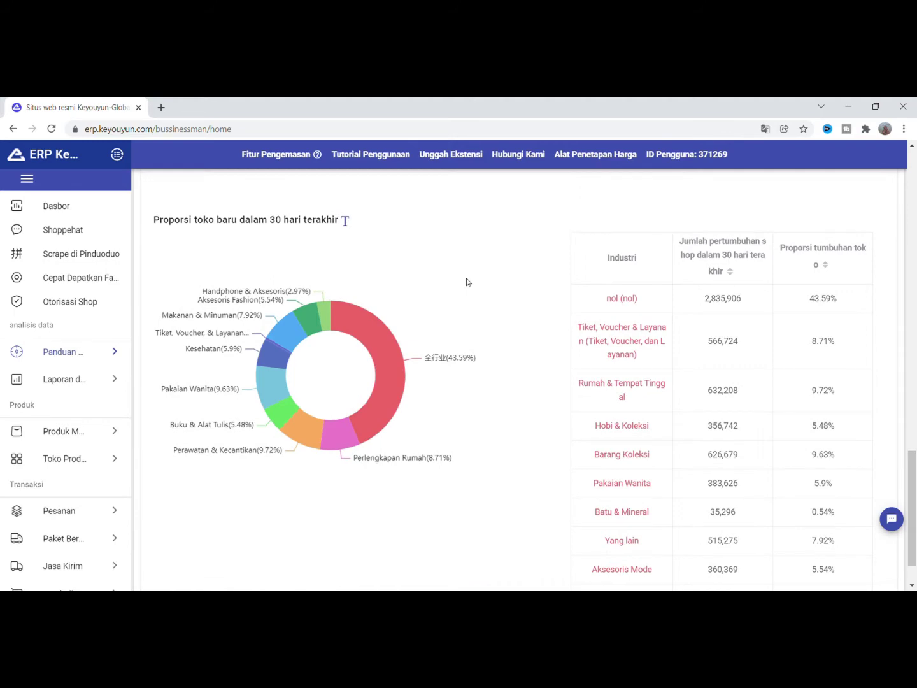
pyautogui.scroll(6, 467, 282)
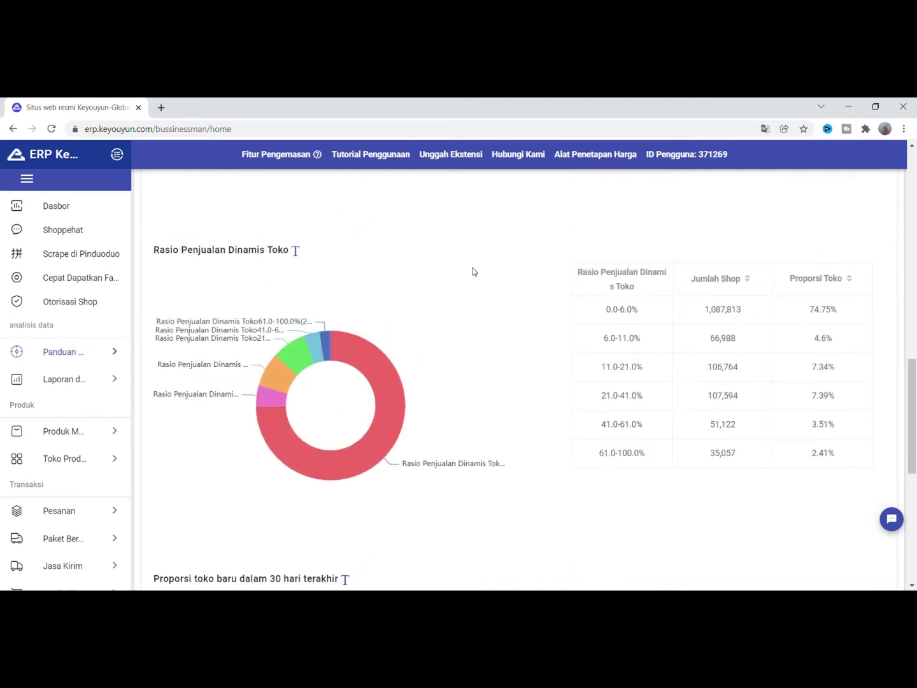
pyautogui.scroll(5, 472, 268)
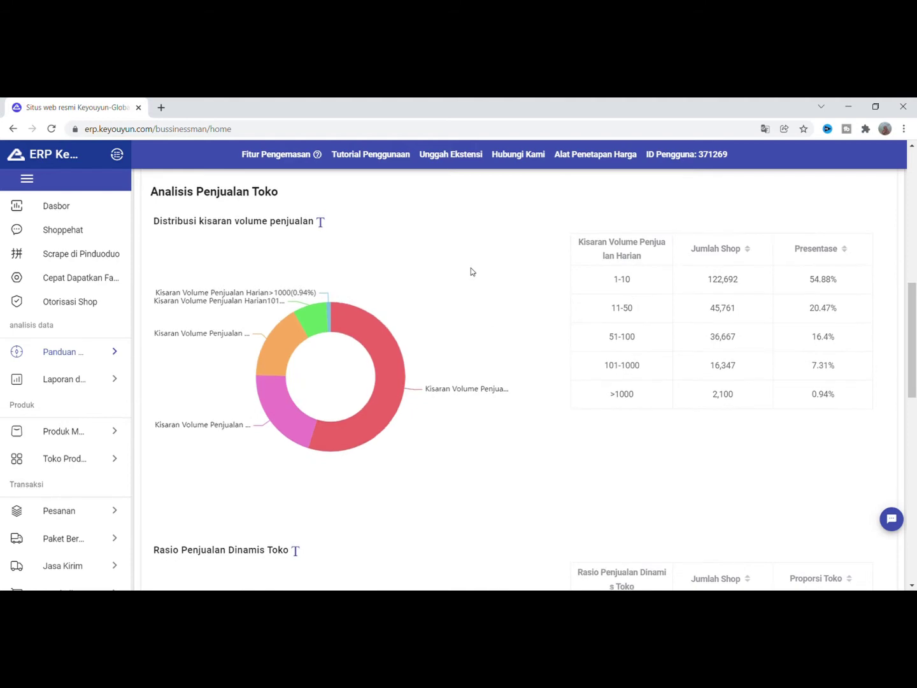
pyautogui.scroll(5, 471, 268)
pyautogui.scroll(3, 471, 267)
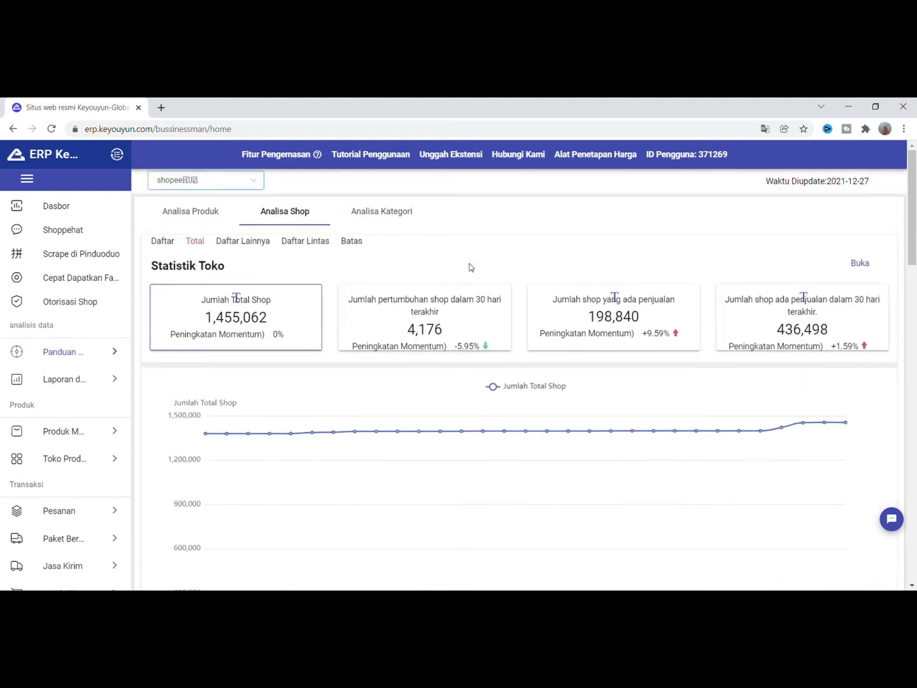
# Show the category analysis and examine the category shares in the sub-industry overview by Jumlah Produk yang Terjual.
pyautogui.click(411, 209)
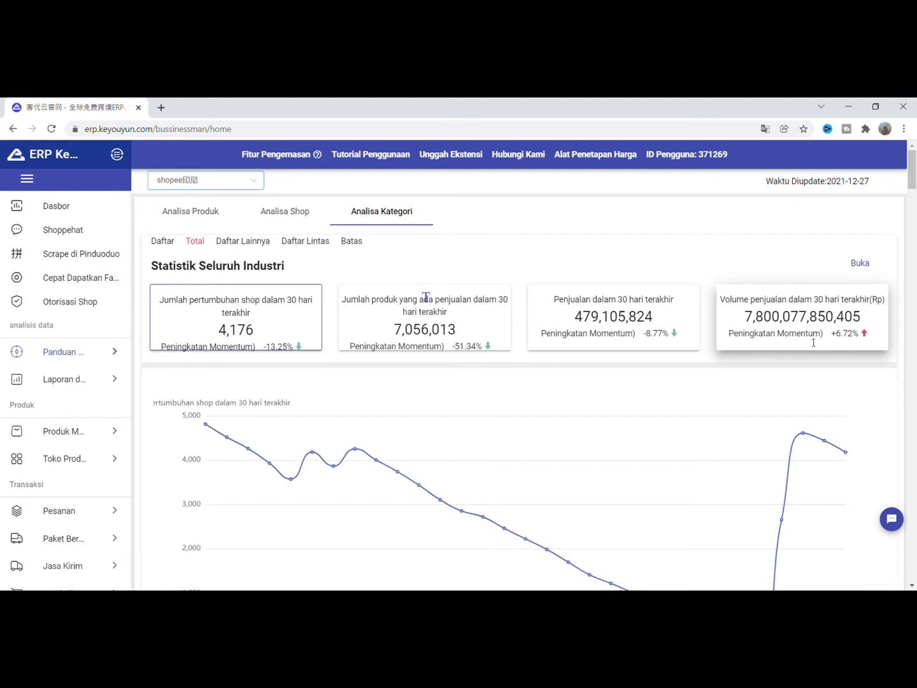
pyautogui.scroll(-6, 573, 394)
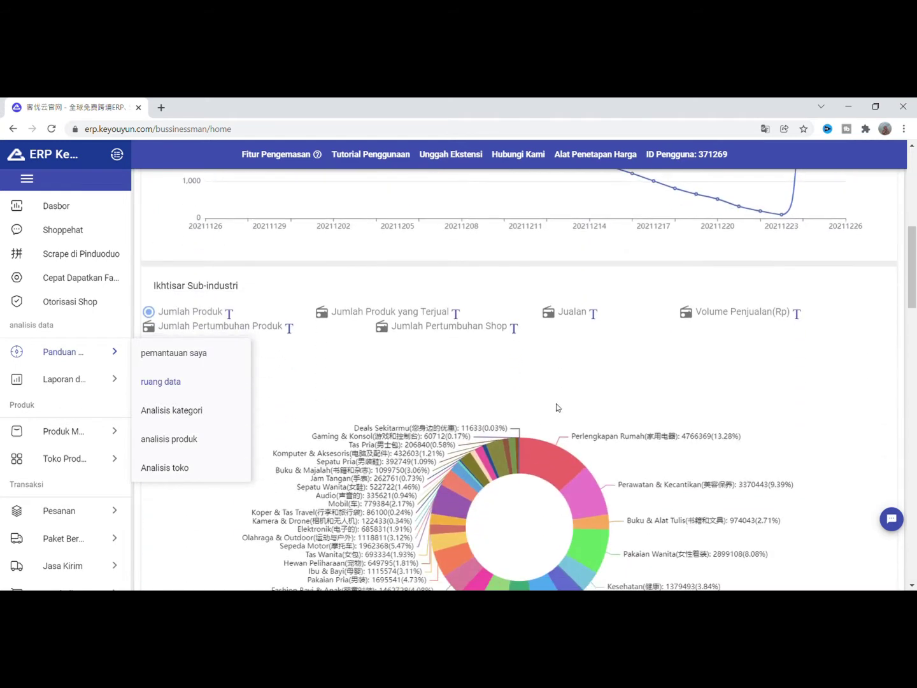
pyautogui.scroll(-2, 838, 380)
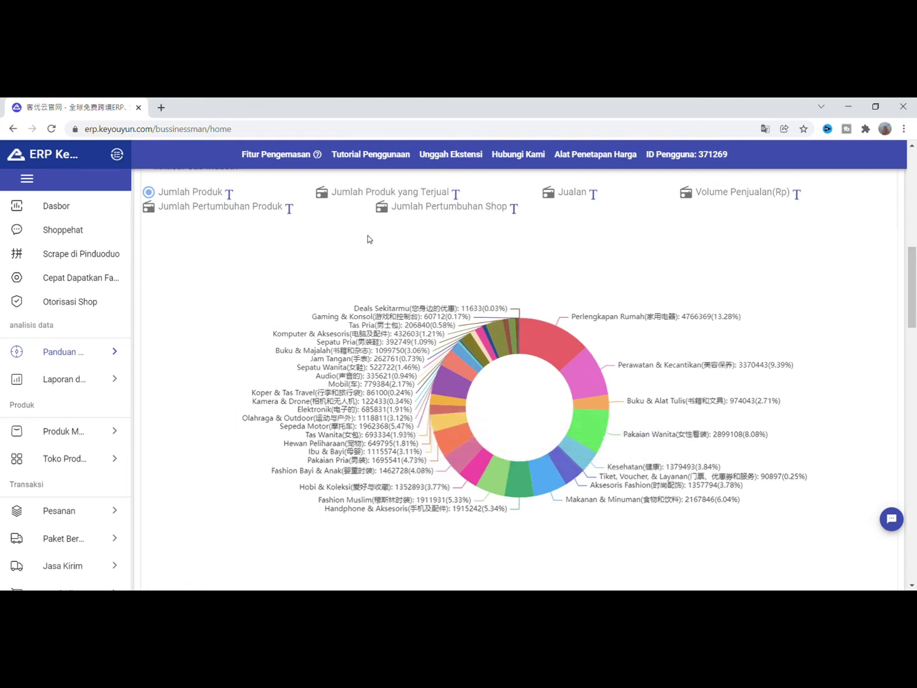
pyautogui.click(334, 198)
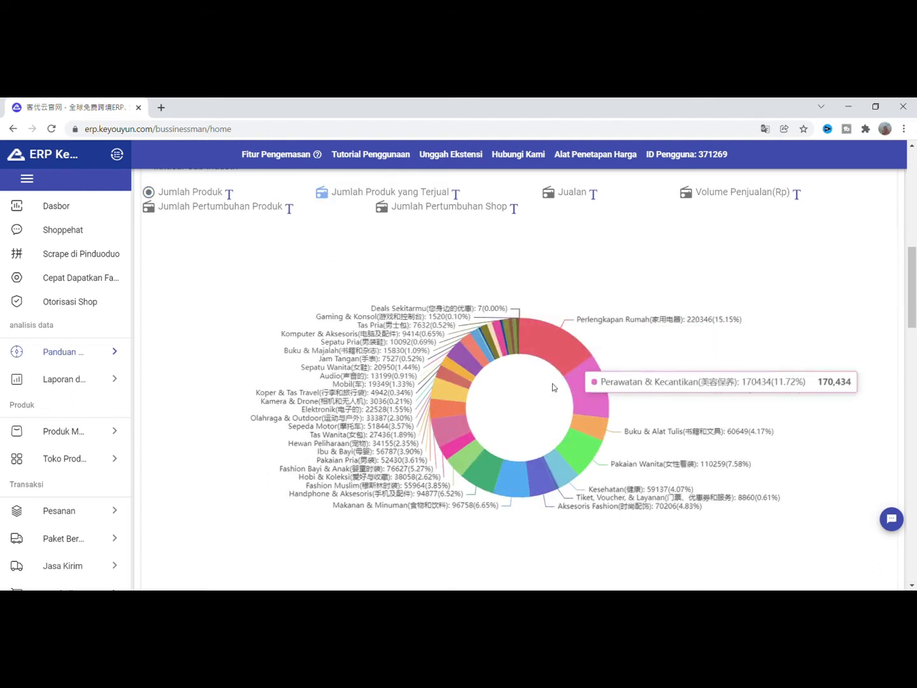
pyautogui.moveTo(541, 336)
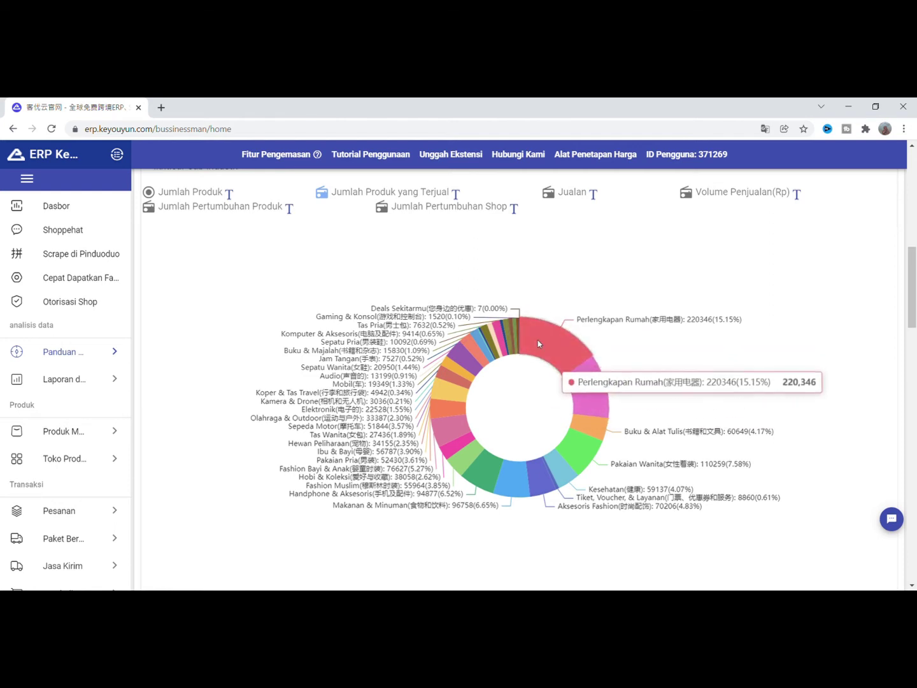
pyautogui.moveTo(612, 325)
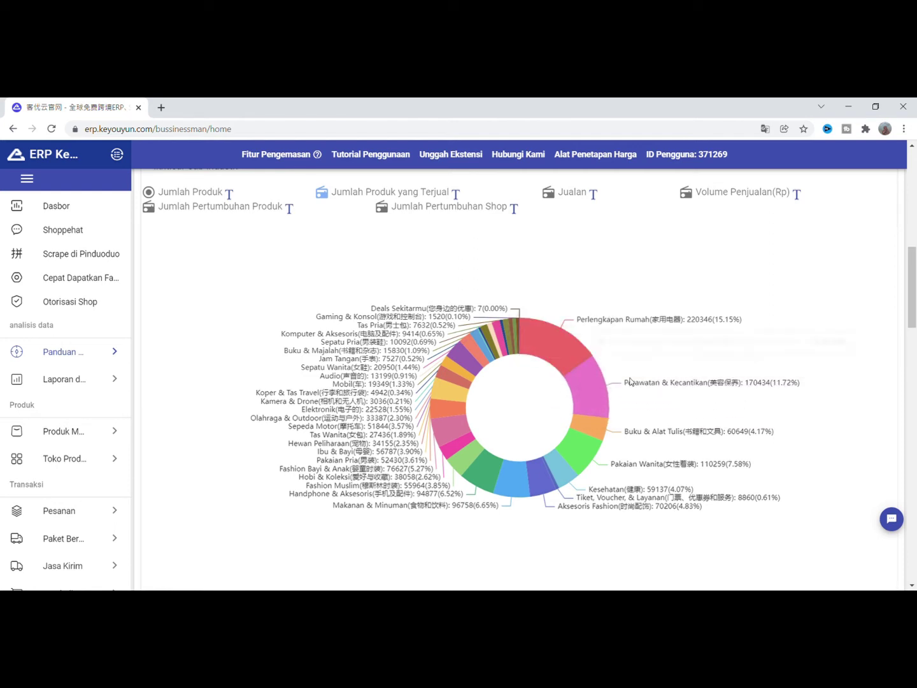
pyautogui.moveTo(577, 460)
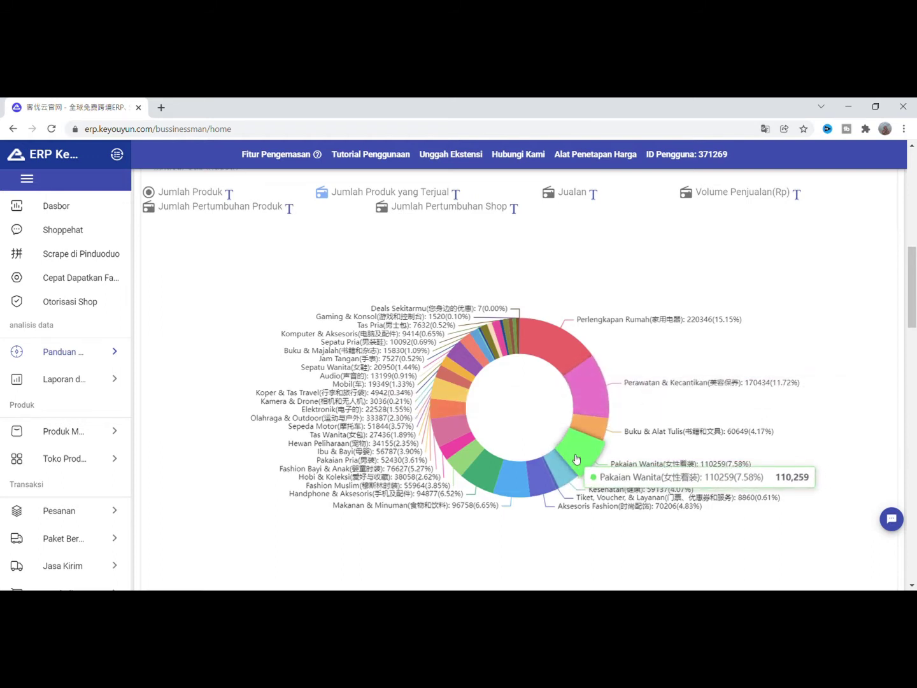
# Examine the category shares in the sub-industry chart and the product, sales and shop growth figures per industry in the table beneath it.
pyautogui.moveTo(606, 433)
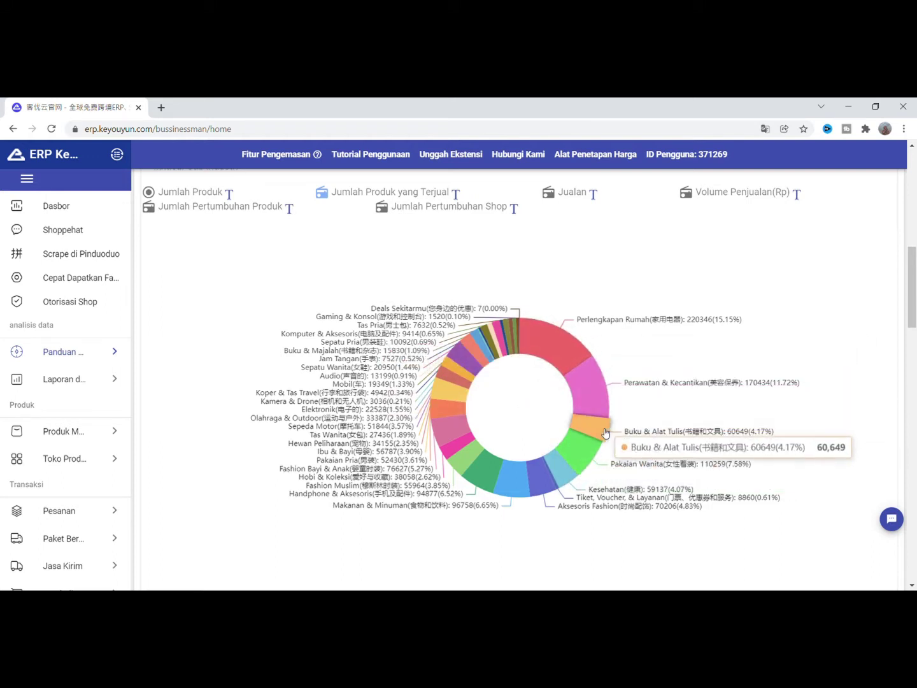
pyautogui.moveTo(574, 341)
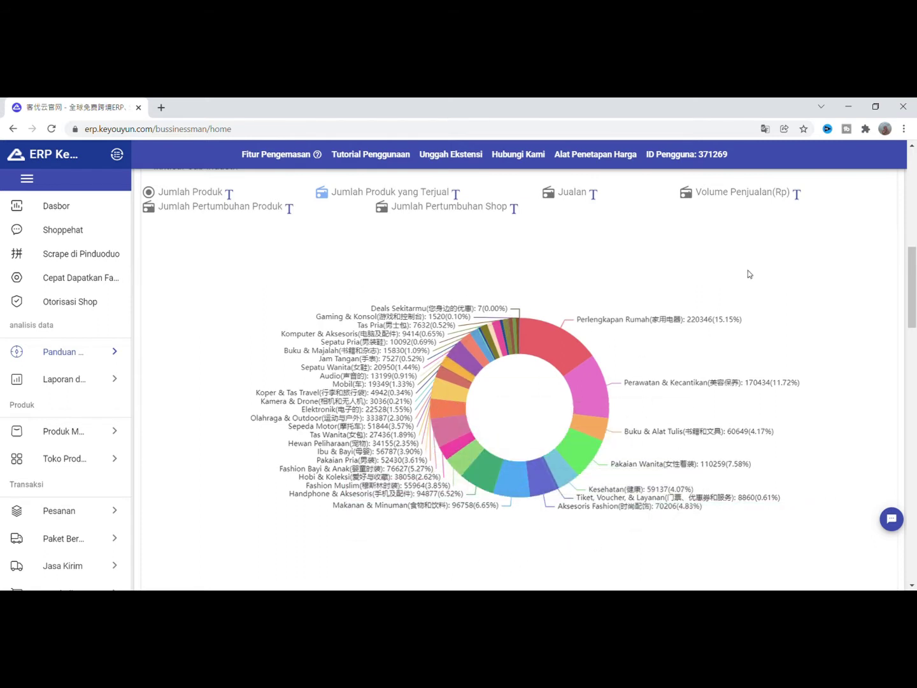
pyautogui.scroll(-2, 754, 276)
pyautogui.scroll(-5, 754, 276)
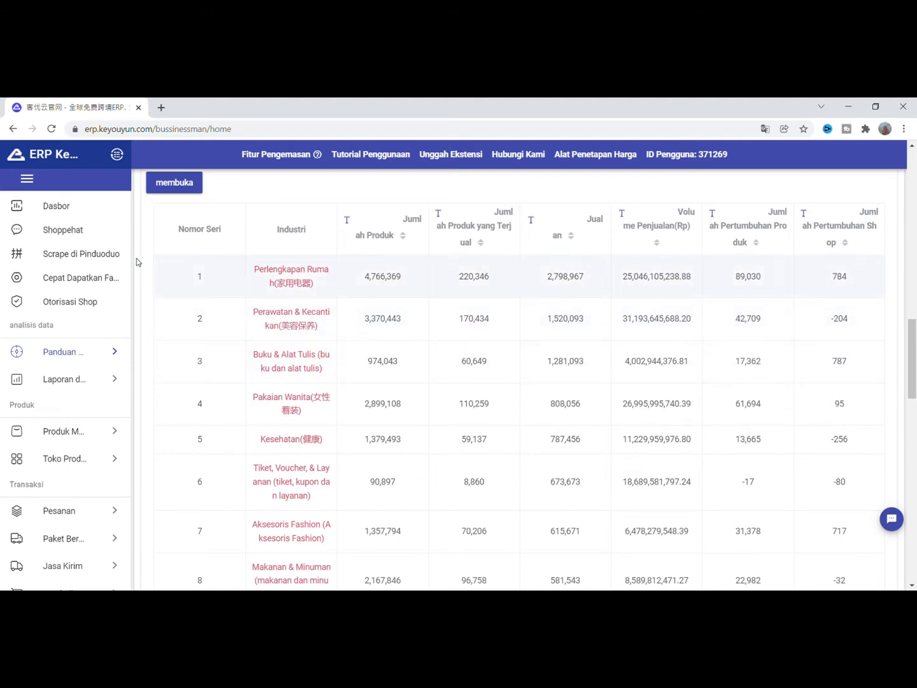
pyautogui.scroll(-8, 792, 433)
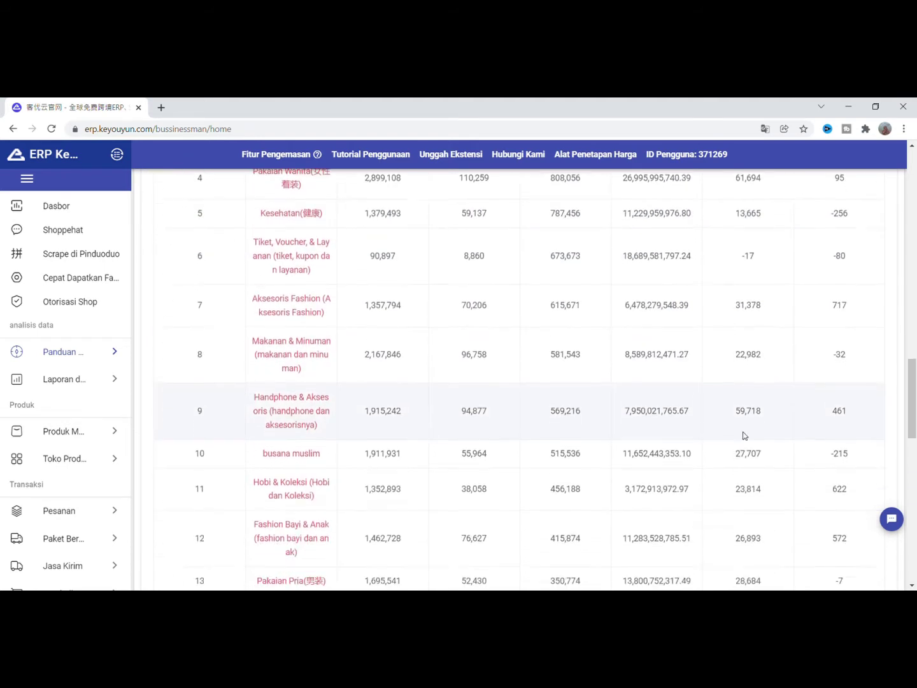
pyautogui.scroll(-8, 730, 435)
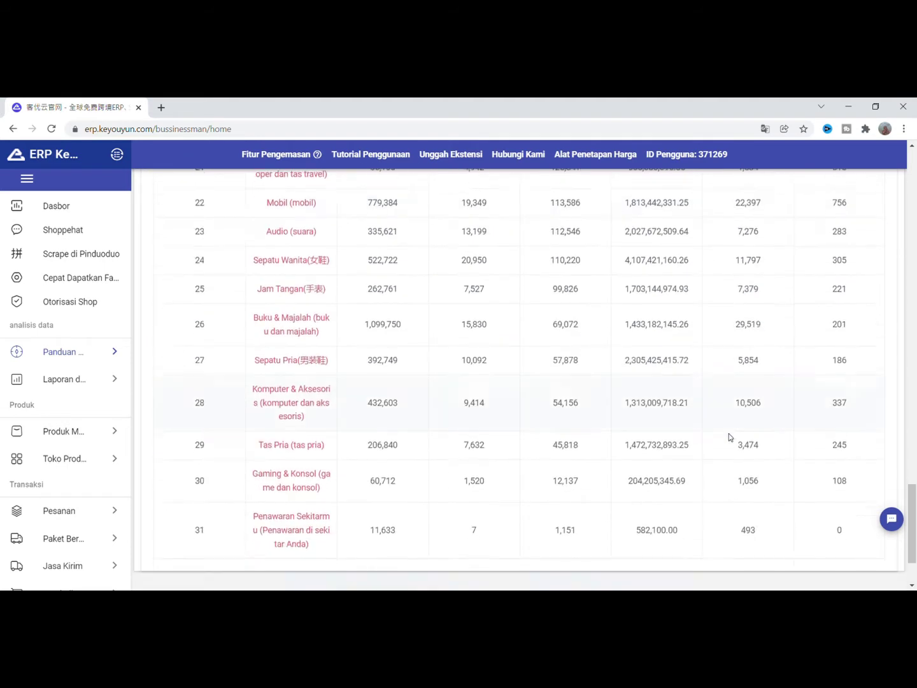
pyautogui.scroll(8, 726, 437)
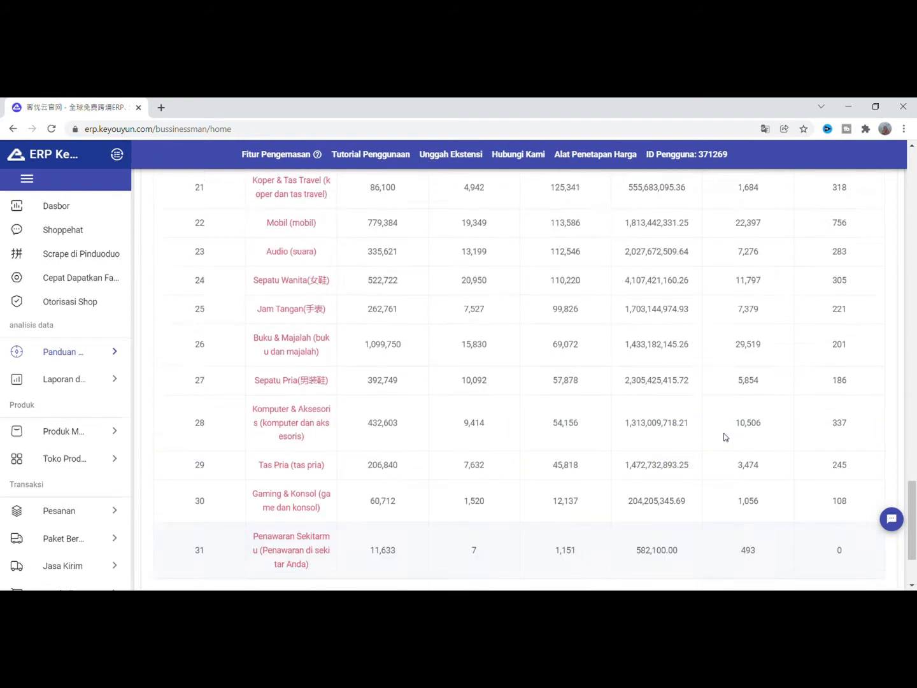
pyautogui.scroll(15, 723, 437)
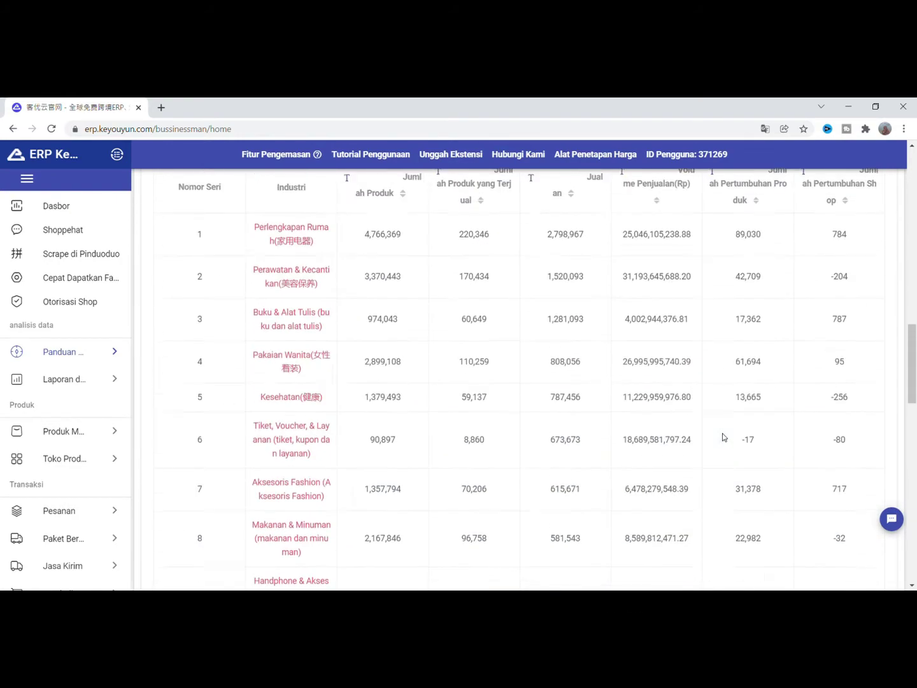
pyautogui.scroll(8, 717, 439)
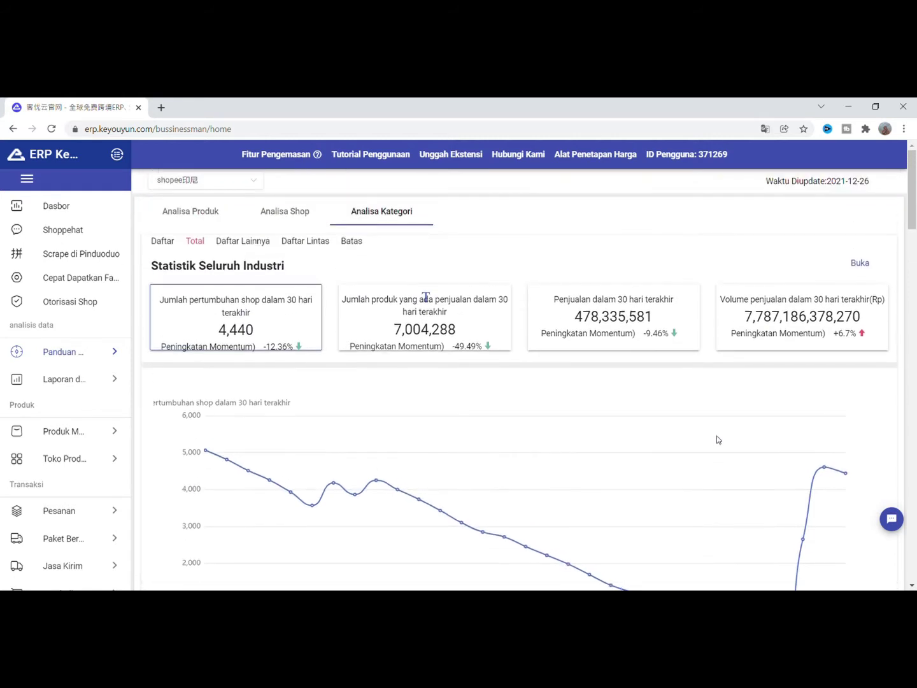
# Open the Analisis kategori page and filter the best-selling categories (Kategori Terlaris) by Perlengkapan Rumah.
pyautogui.moveTo(57, 352)
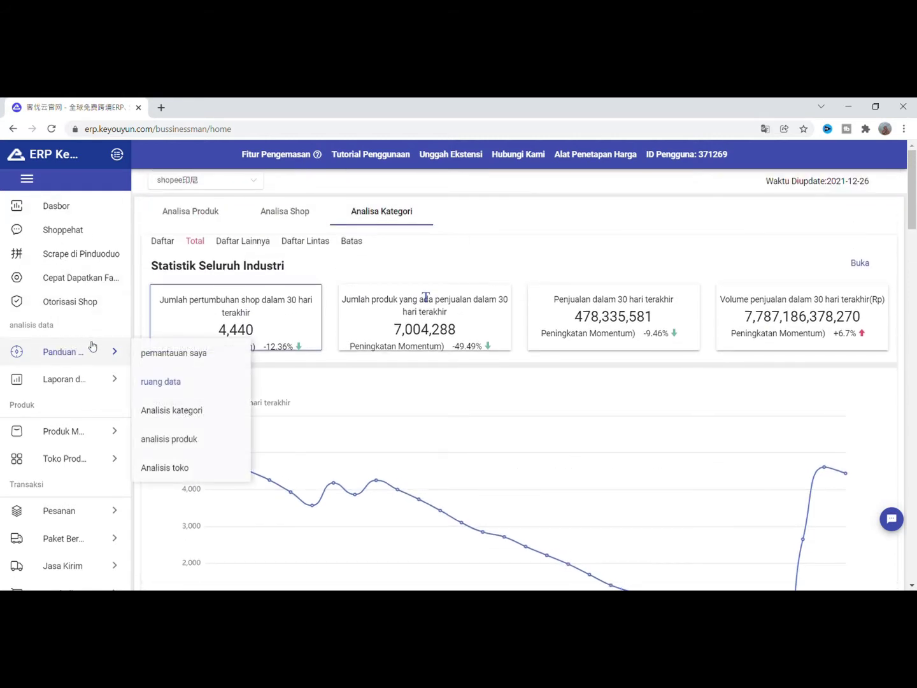
pyautogui.click(190, 417)
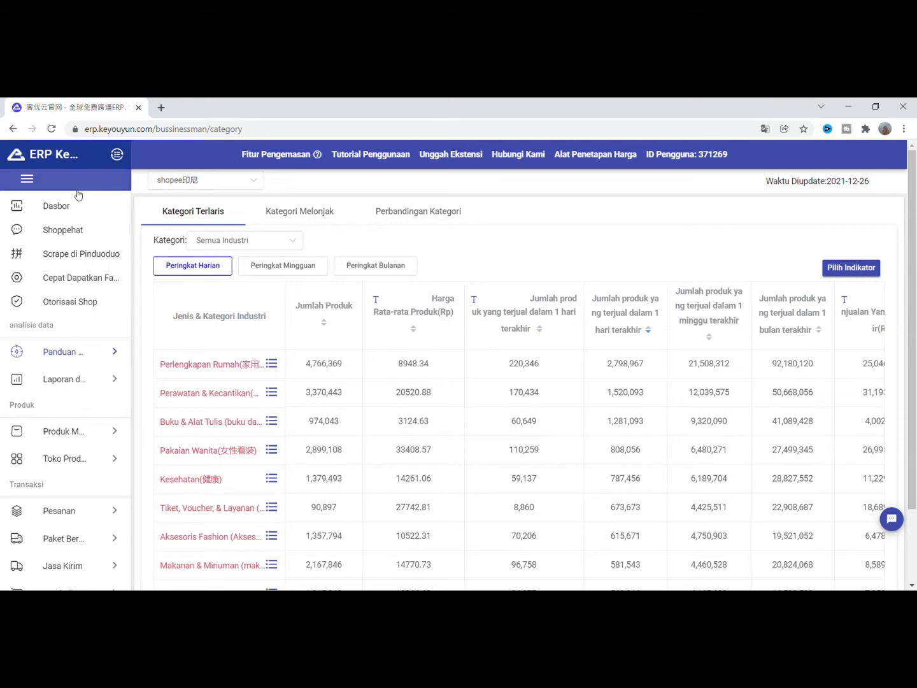
pyautogui.click(296, 242)
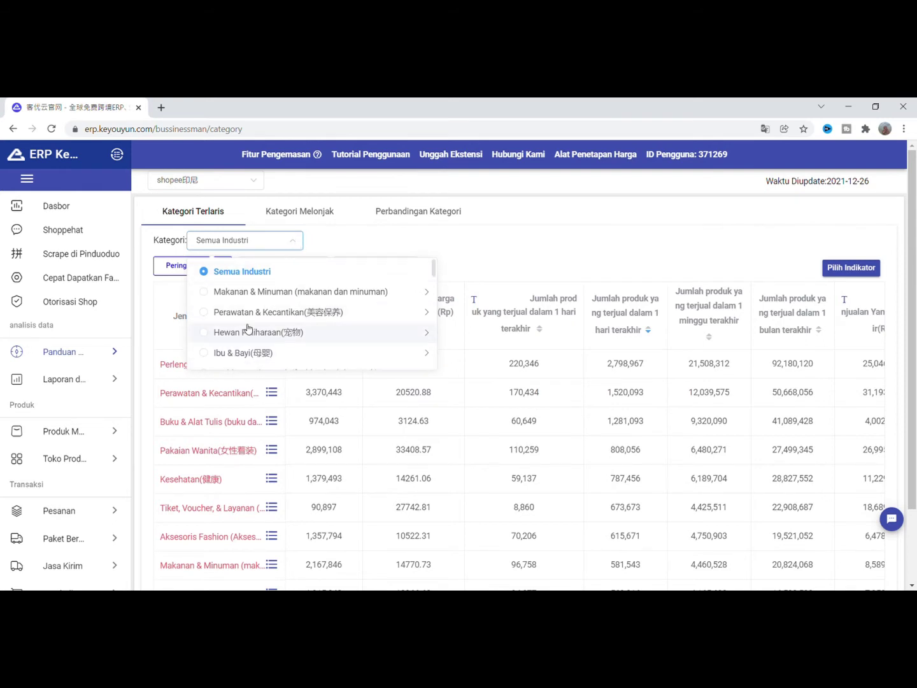
pyautogui.scroll(-3, 249, 328)
pyautogui.click(202, 315)
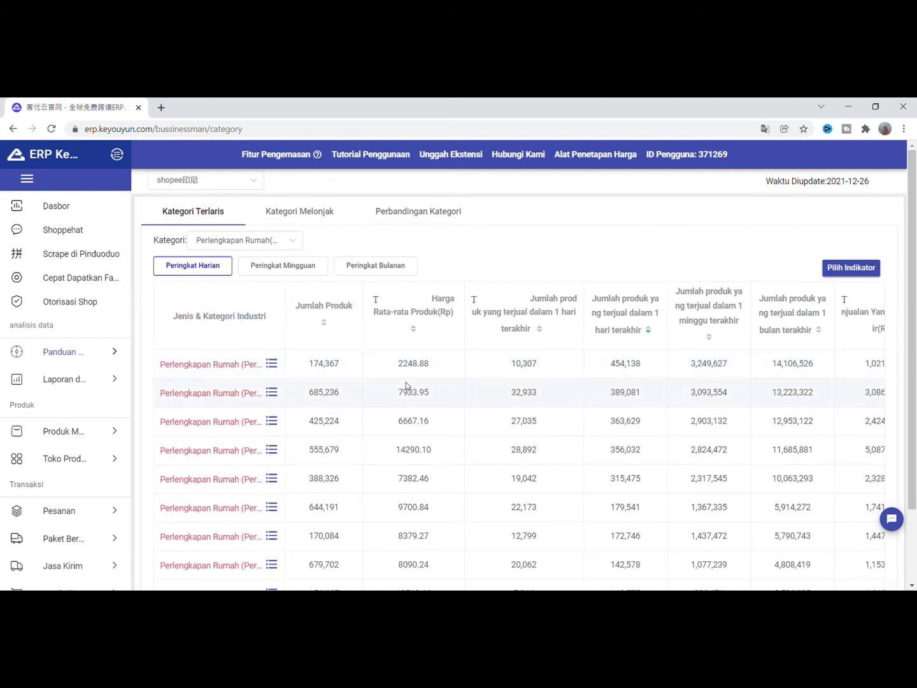
# Show the weekly and monthly rankings of the best-selling Perlengkapan Rumah categories and examine the monthly figures.
pyautogui.click(275, 274)
pyautogui.click(394, 271)
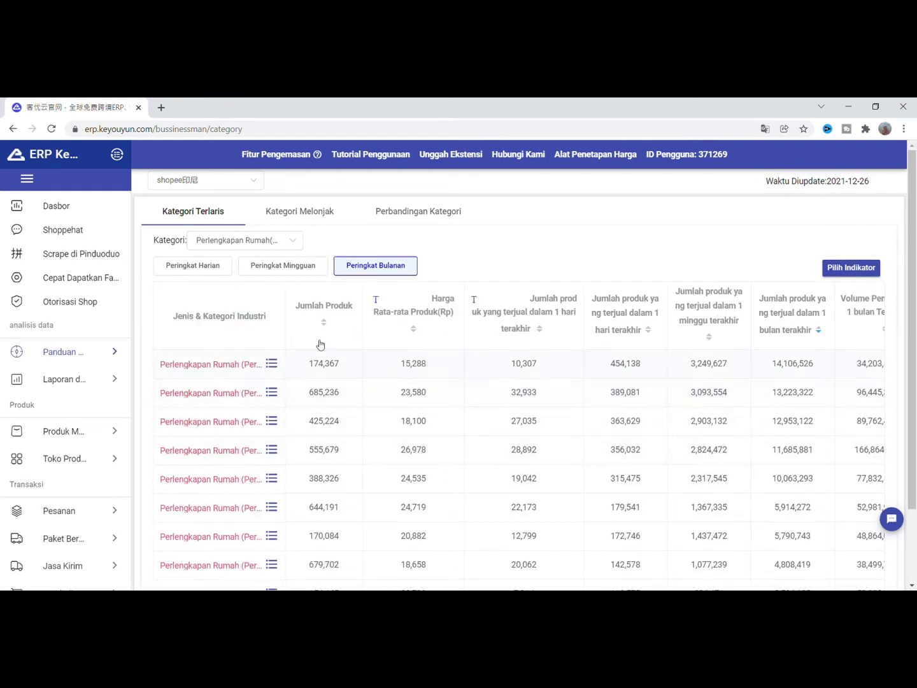
pyautogui.scroll(-1, 330, 309)
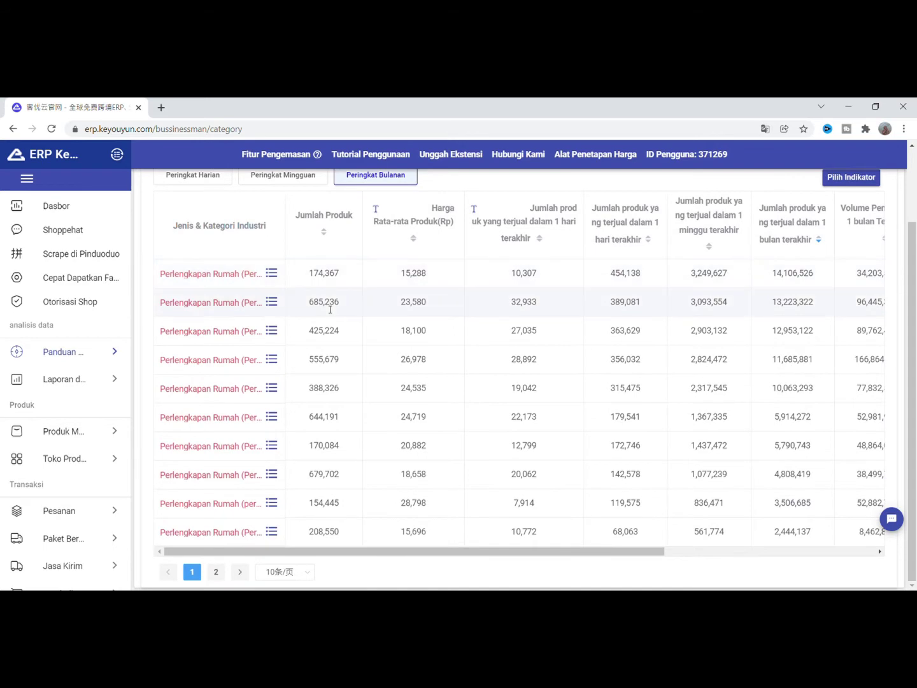
pyautogui.scroll(2, 330, 309)
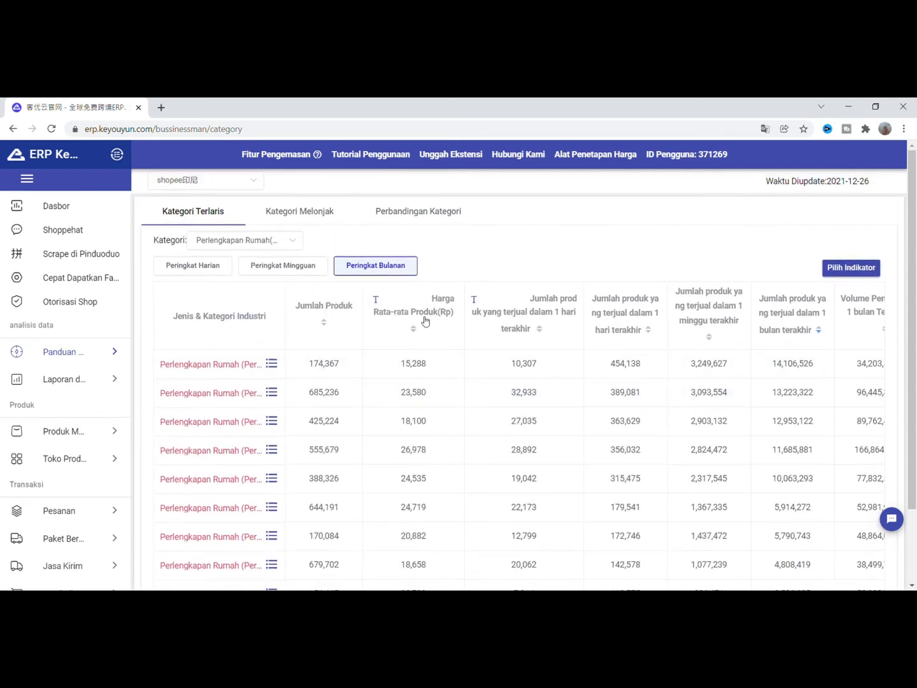
pyautogui.scroll(-2, 423, 318)
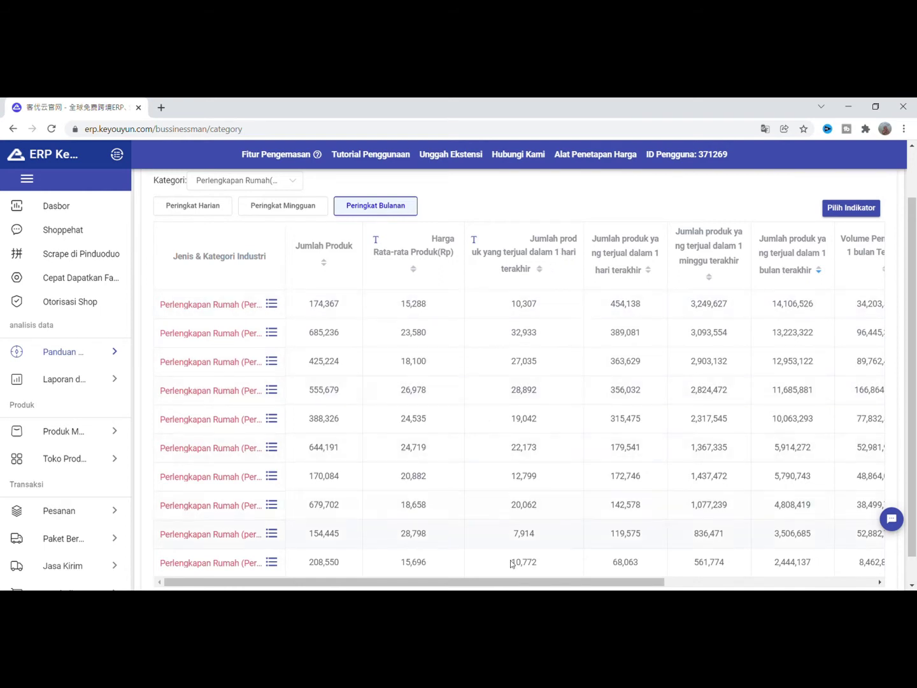
# Show the surging categories (Kategori Melonjak) and filter them by Perlengkapan Rumah.
pyautogui.click(410, 204)
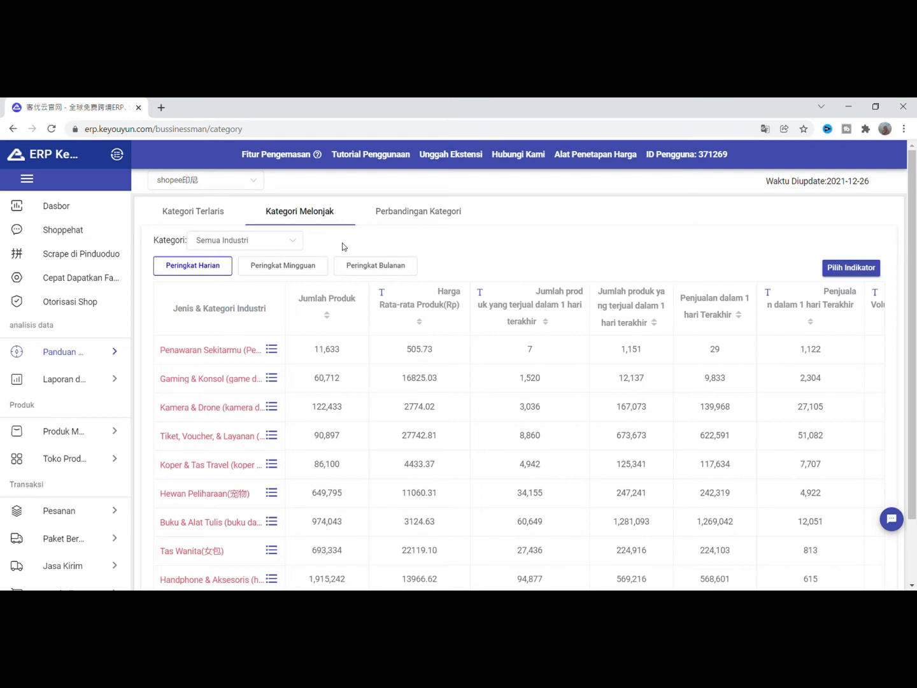
pyautogui.click(284, 243)
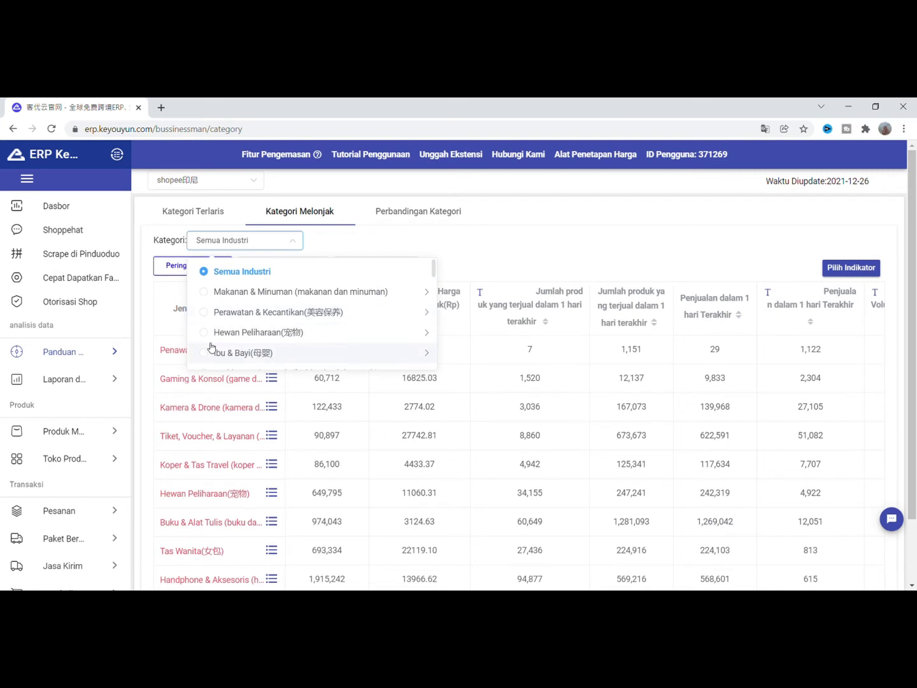
pyautogui.scroll(-1, 212, 348)
pyautogui.scroll(-1, 212, 347)
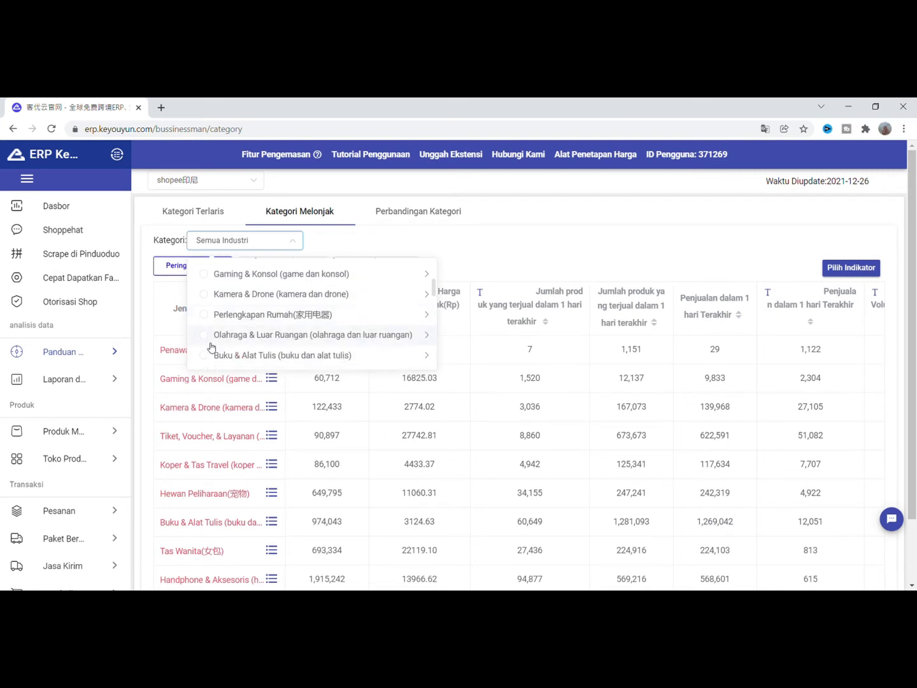
pyautogui.click(207, 315)
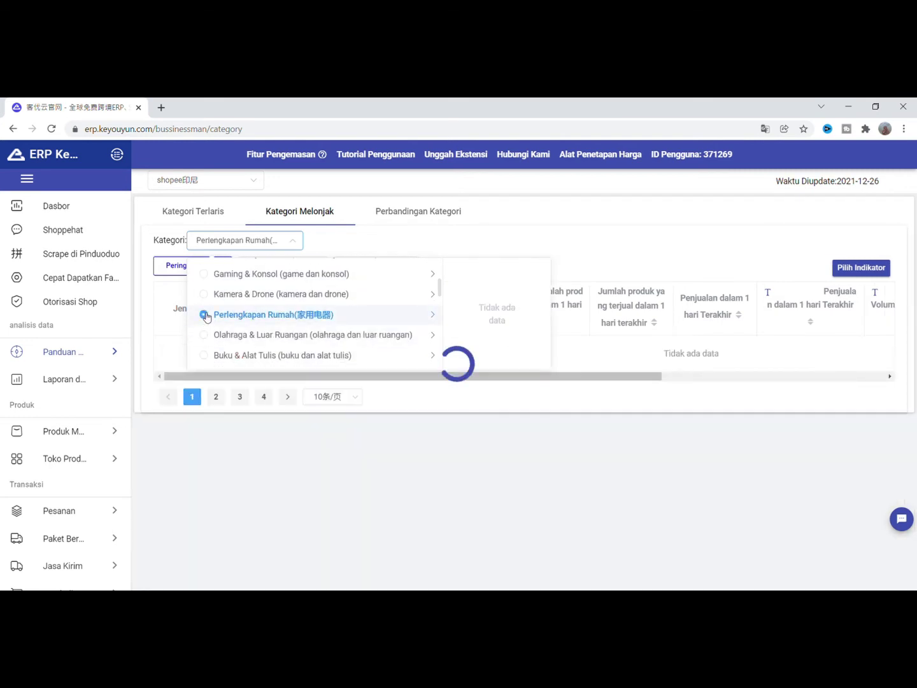
pyautogui.click(396, 240)
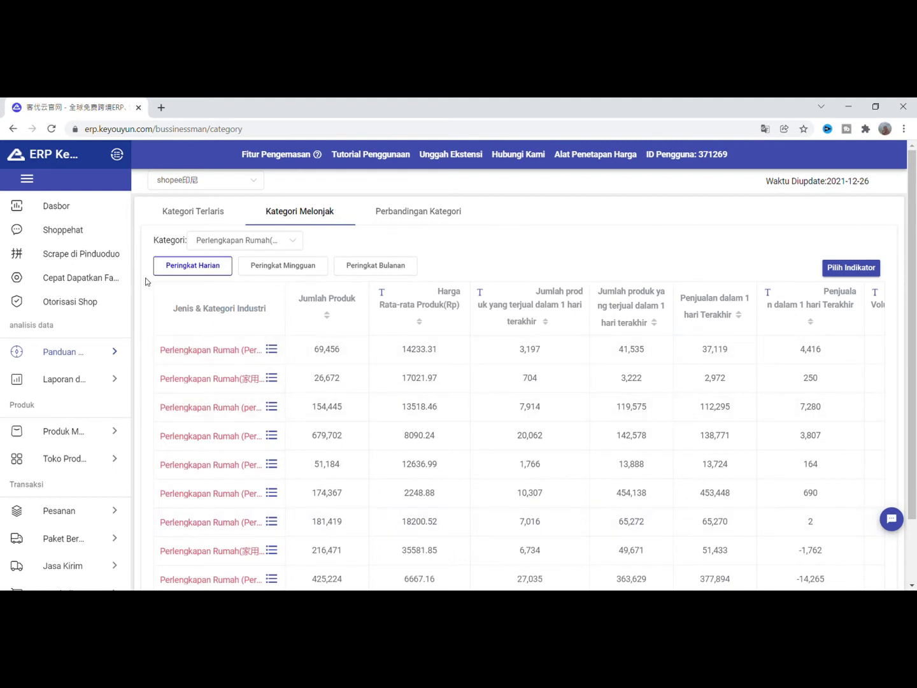
# Show the weekly and monthly rankings of the surging Perlengkapan Rumah categories and examine the number of products sold in the monthly ranking.
pyautogui.click(281, 271)
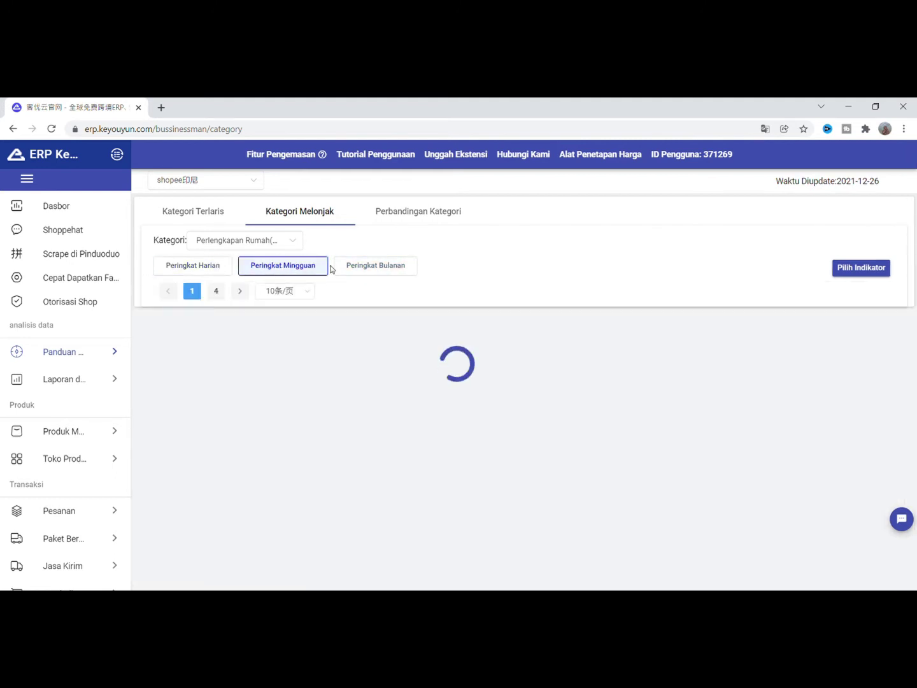
pyautogui.click(374, 266)
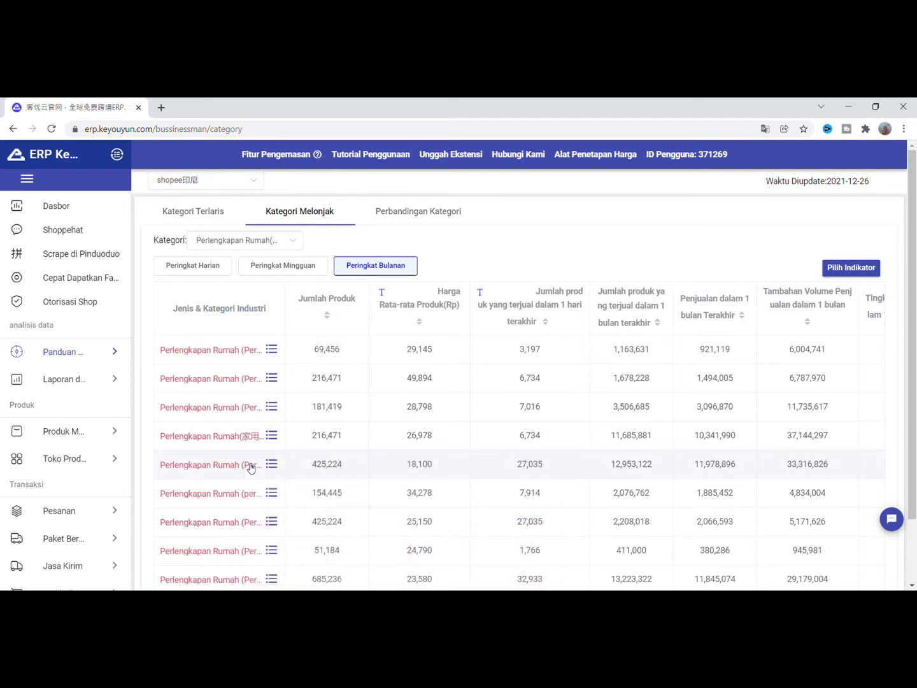
pyautogui.scroll(-1, 546, 457)
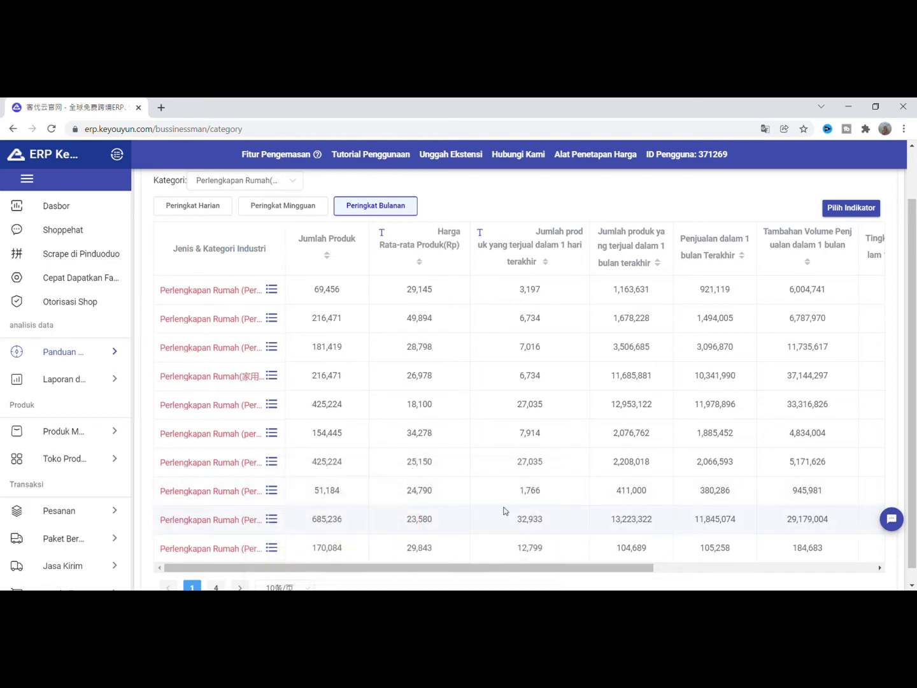
pyautogui.moveTo(509, 519); pyautogui.dragTo(552, 522)
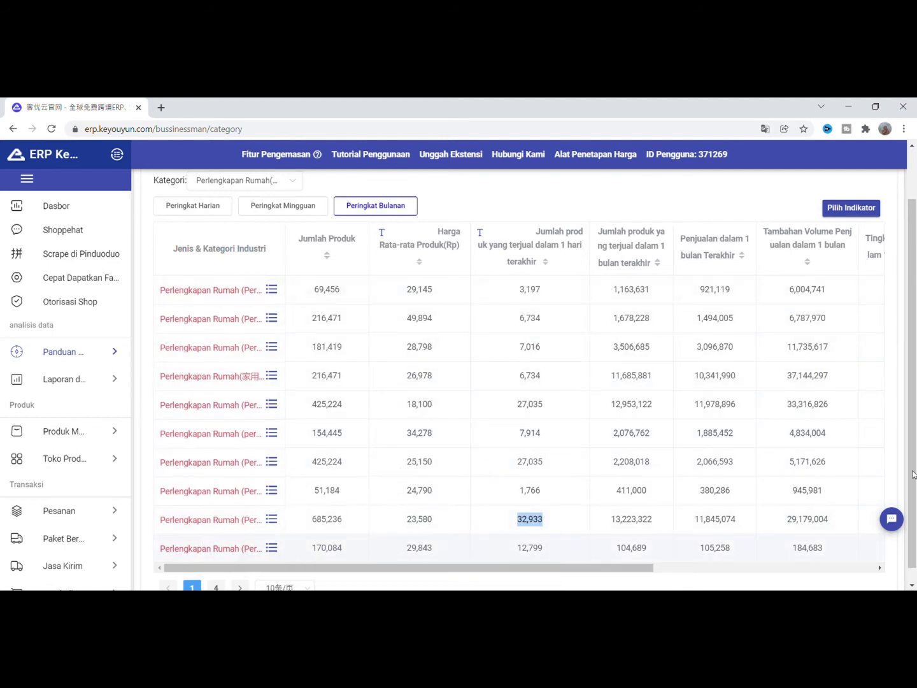
pyautogui.scroll(-1, 916, 417)
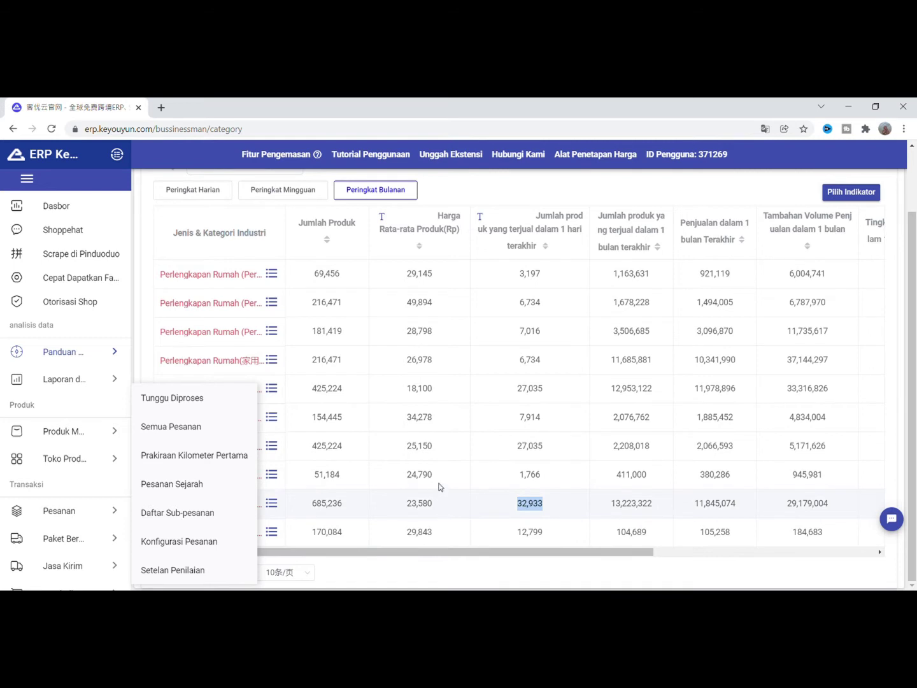
pyautogui.click(544, 507)
pyautogui.scroll(2, 516, 250)
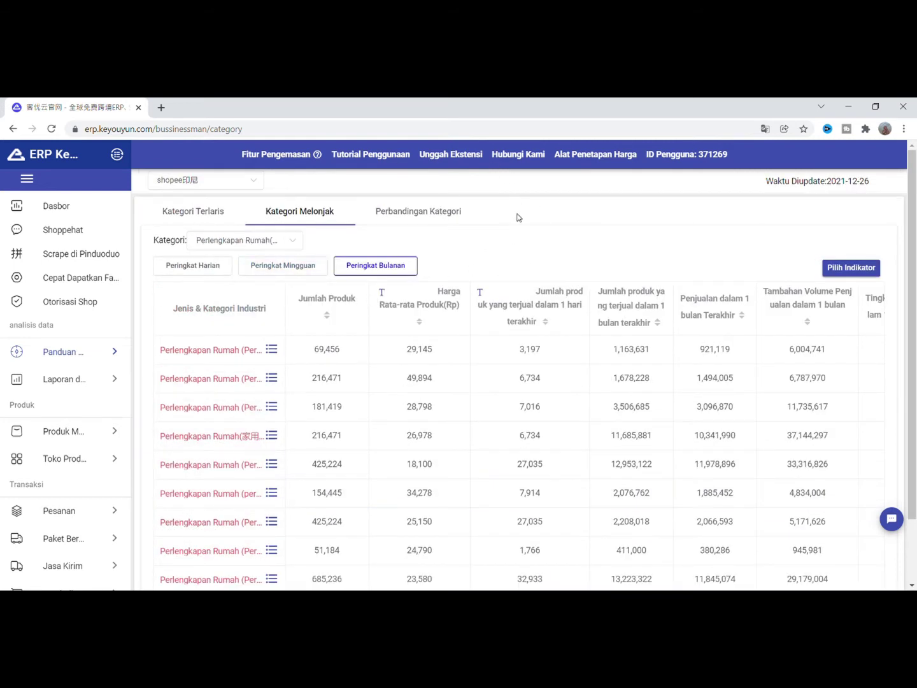
# In the category comparison (Perbandingan Kategori), set Industri 1 to shopee indonesia with the category Perawatan & Kecantikan.
pyautogui.click(456, 213)
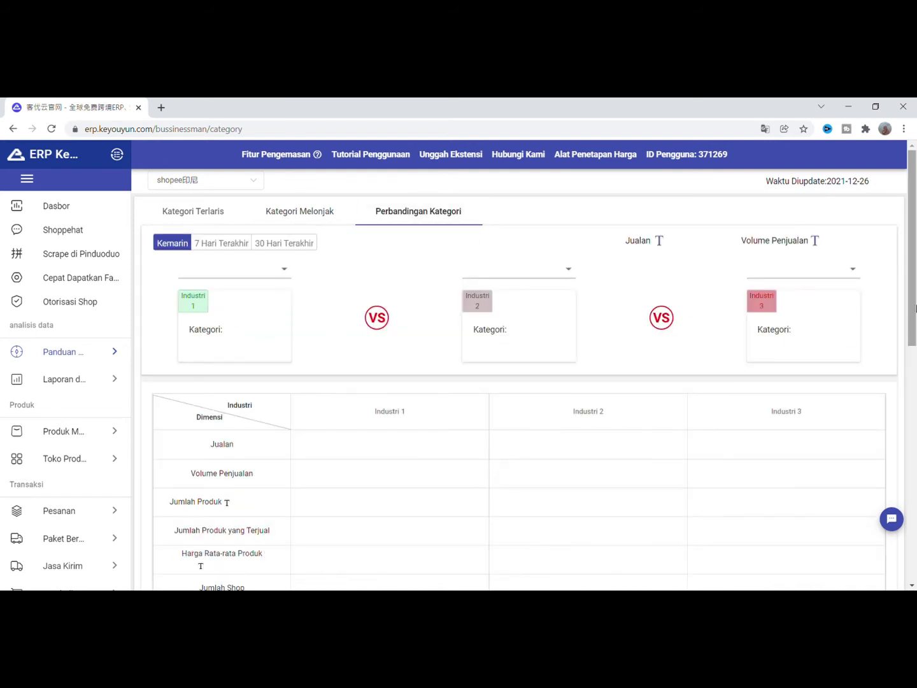
pyautogui.click(288, 268)
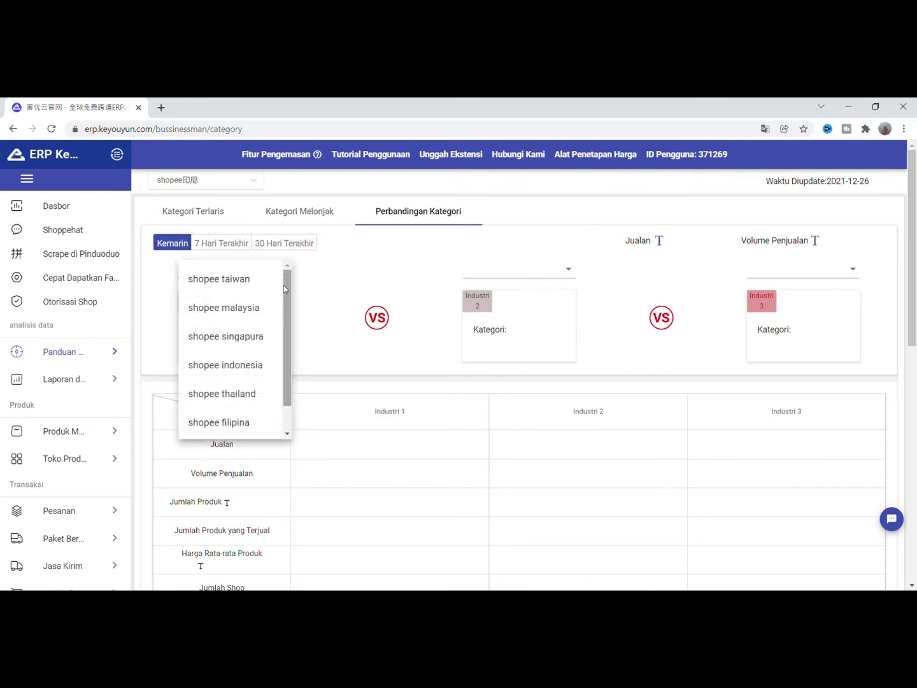
pyautogui.scroll(-1, 283, 301)
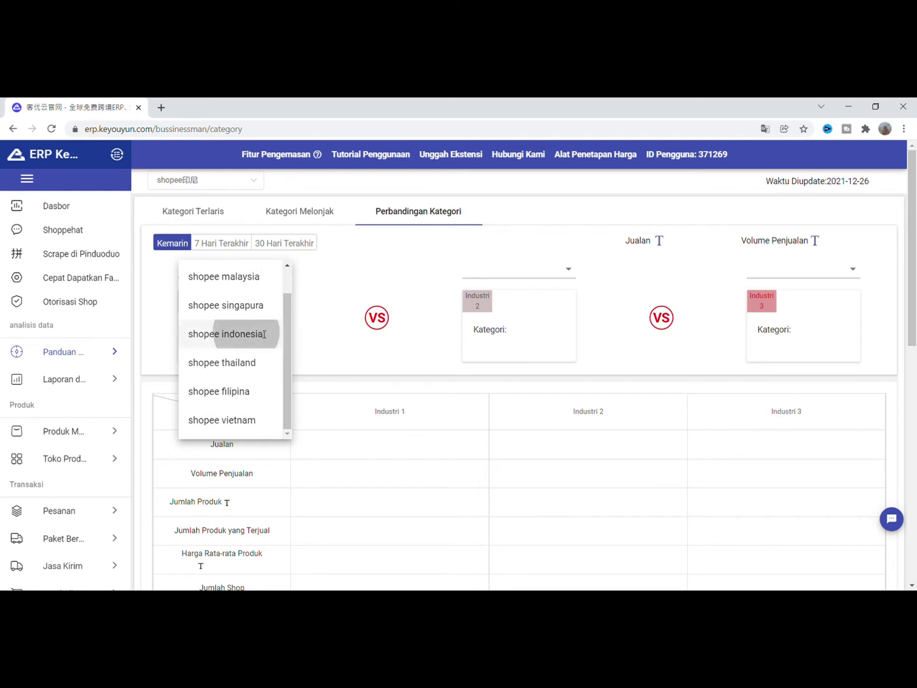
pyautogui.click(273, 333)
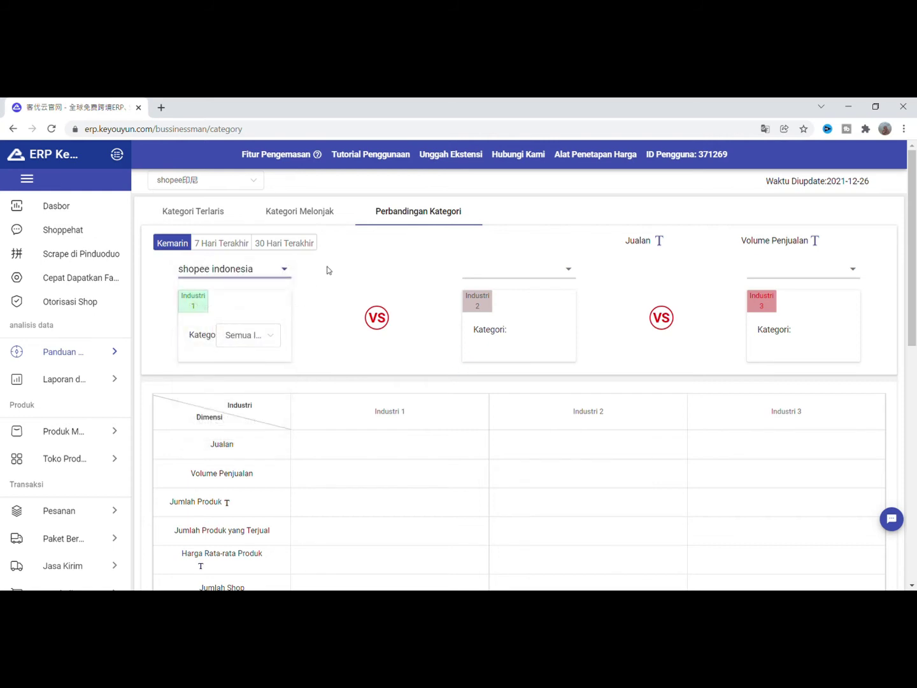
pyautogui.click(273, 336)
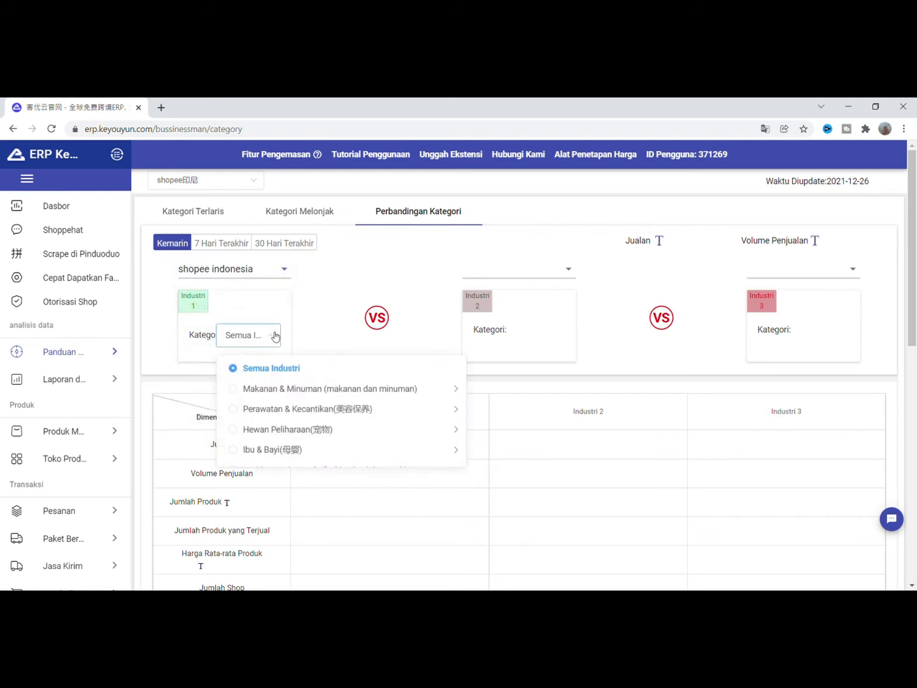
pyautogui.click(232, 410)
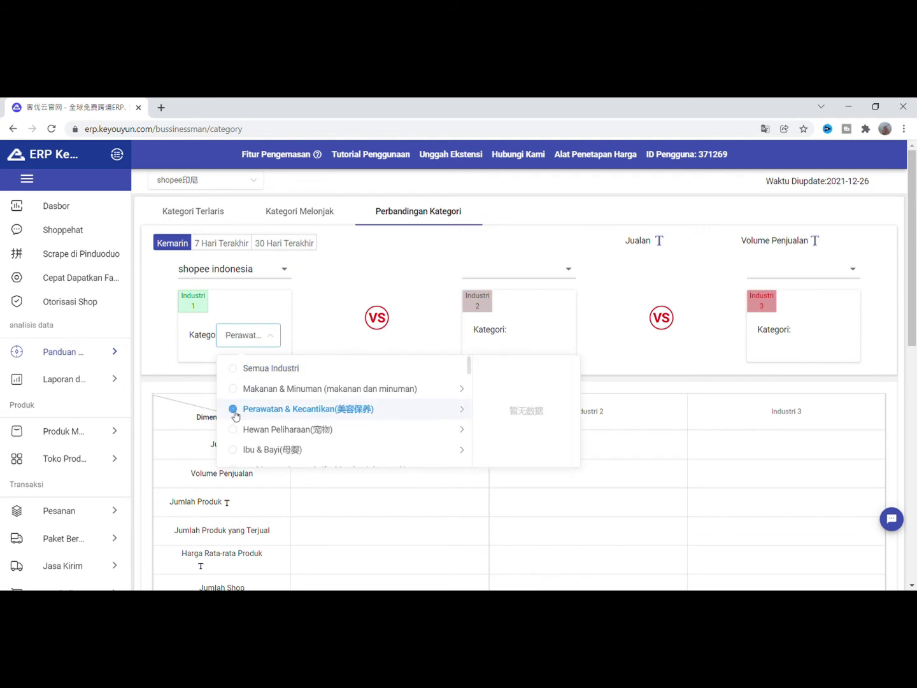
pyautogui.click(424, 279)
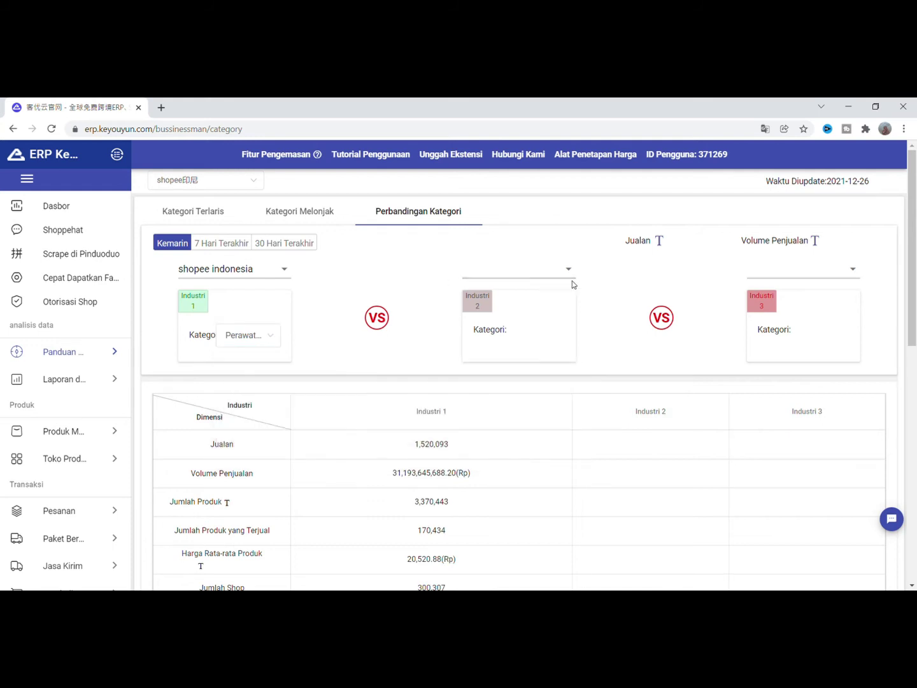
# Set Industri 2 in the category comparison to shopee indonesia with the category Ibu & Bayi.
pyautogui.click(549, 280)
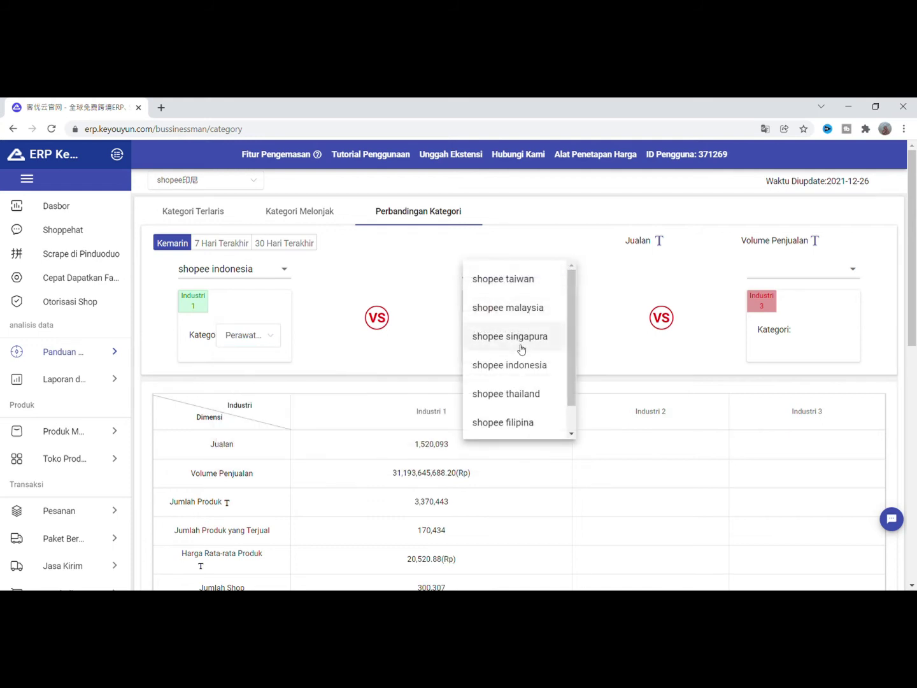
pyautogui.click(521, 369)
pyautogui.click(552, 336)
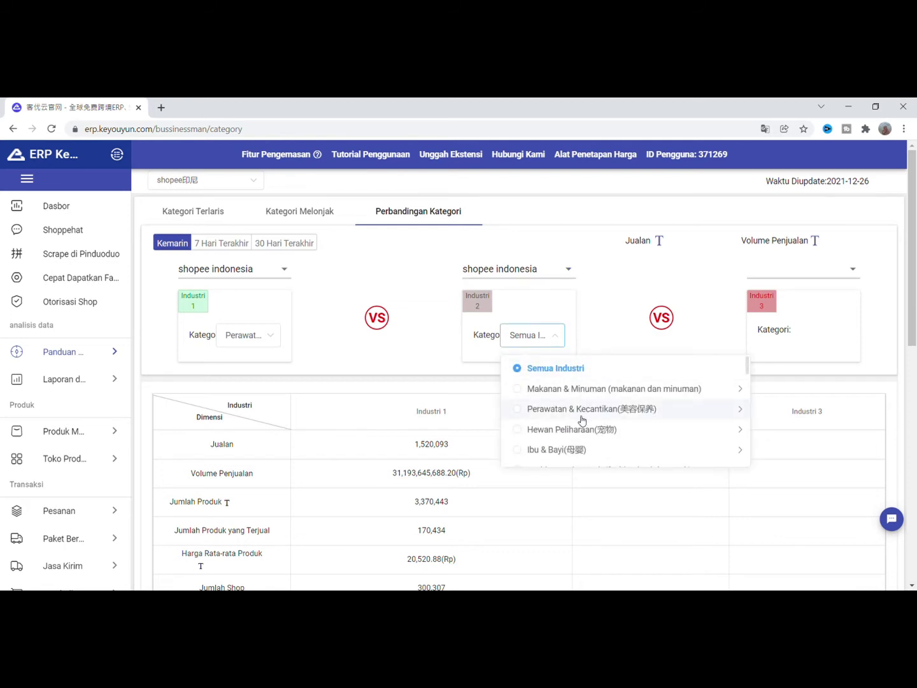
pyautogui.click(521, 449)
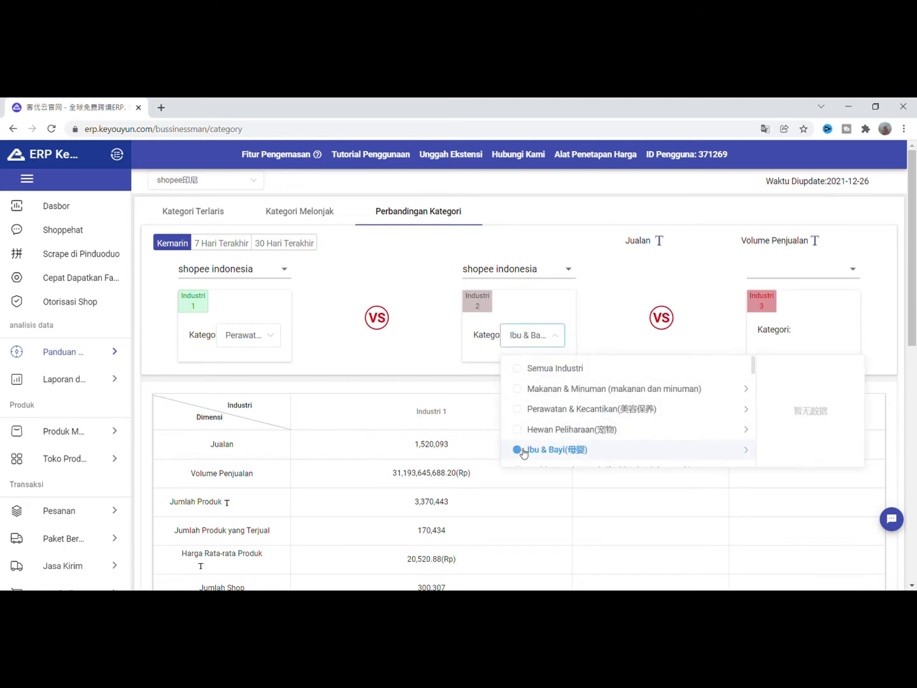
pyautogui.click(609, 337)
# Set Industri 3 in the category comparison to shopee indonesia with the category Perlengkapan Rumah.
pyautogui.click(832, 281)
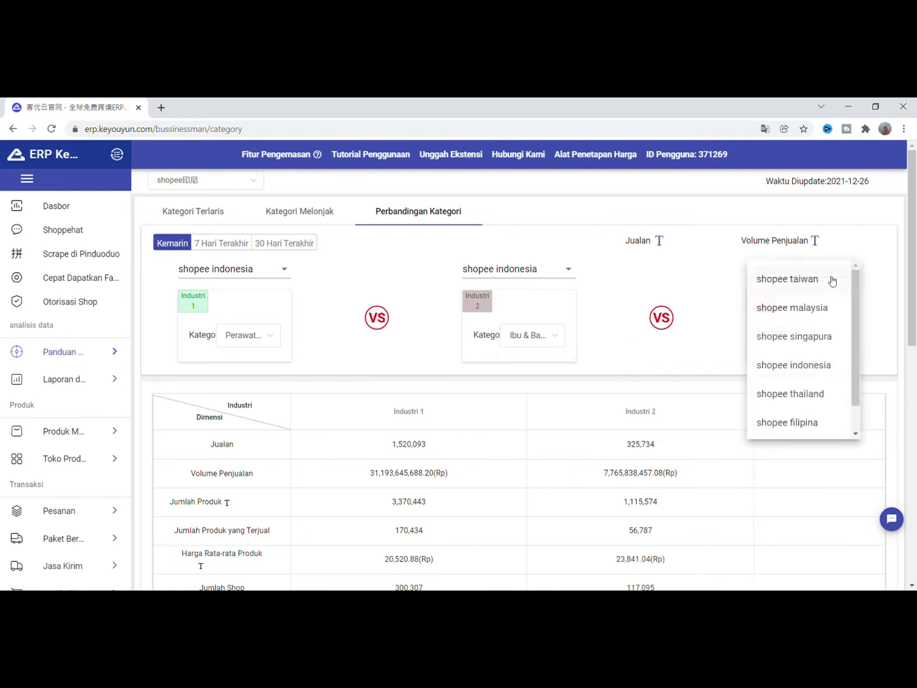
pyautogui.click(793, 367)
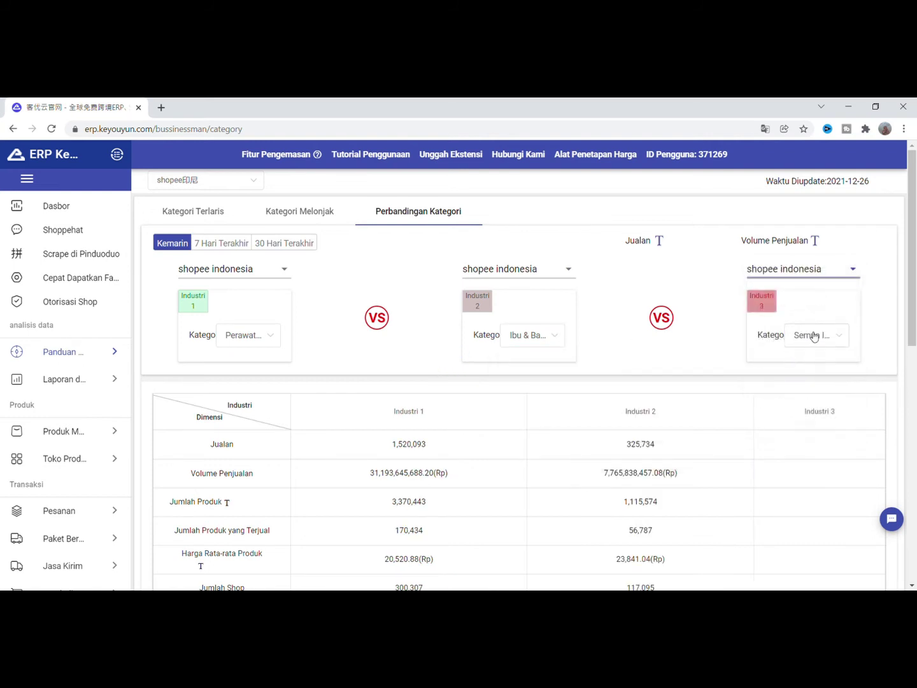
pyautogui.click(846, 339)
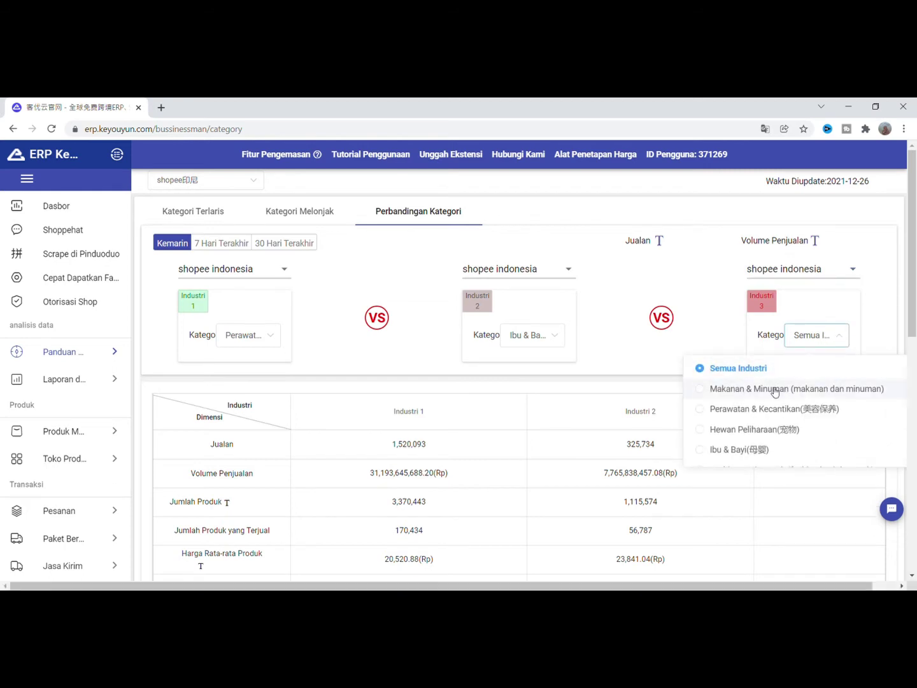
pyautogui.scroll(-3, 751, 395)
pyautogui.click(701, 414)
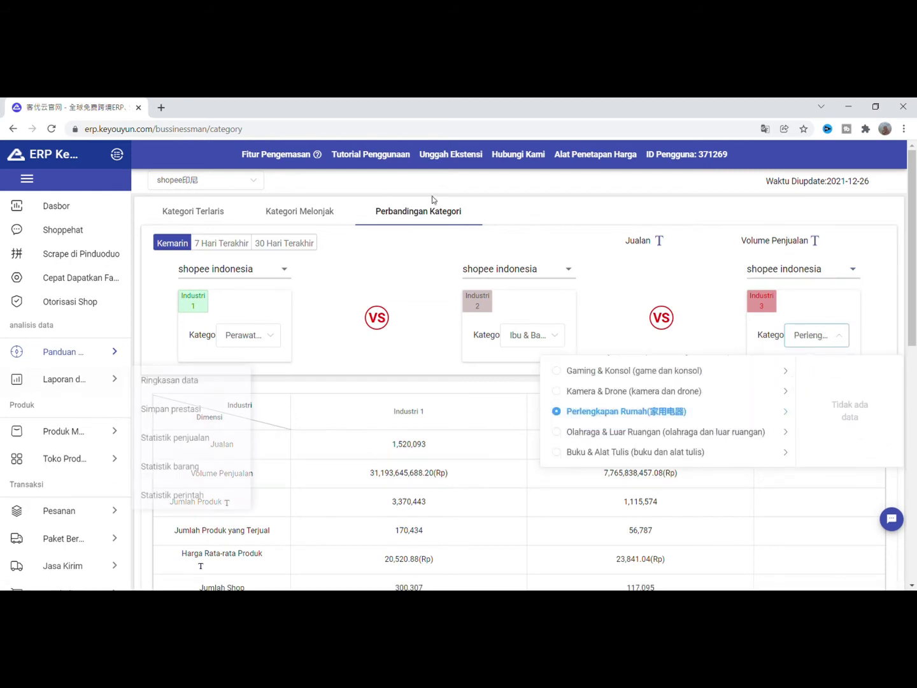
pyautogui.click(762, 293)
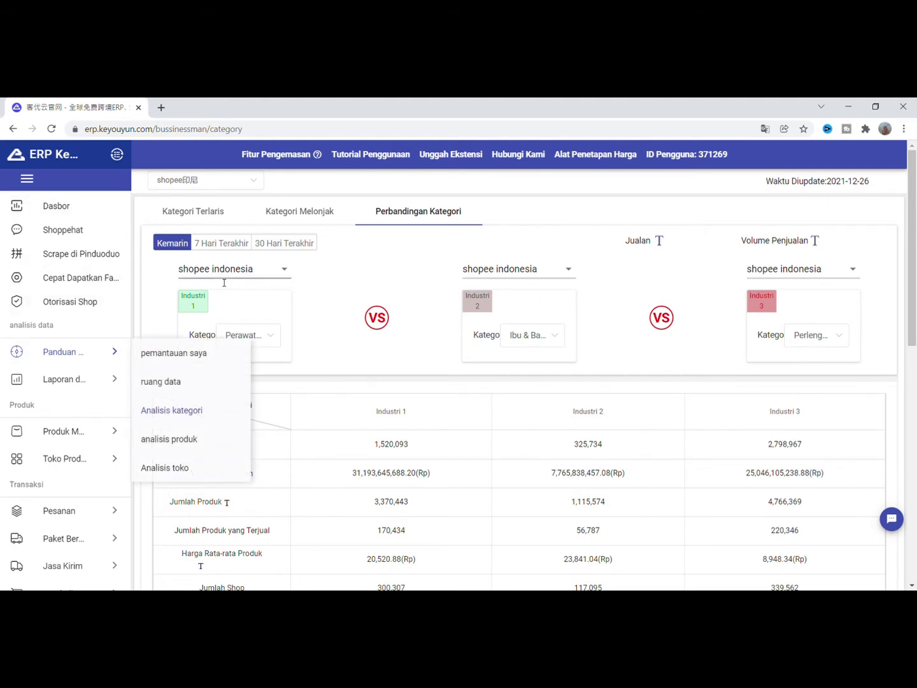
# Examine the comparison table of the three industries, from sales and product numbers to shops, likes, comments and Tingkat Pin Bergerak.
pyautogui.moveTo(912, 248); pyautogui.dragTo(912, 312)
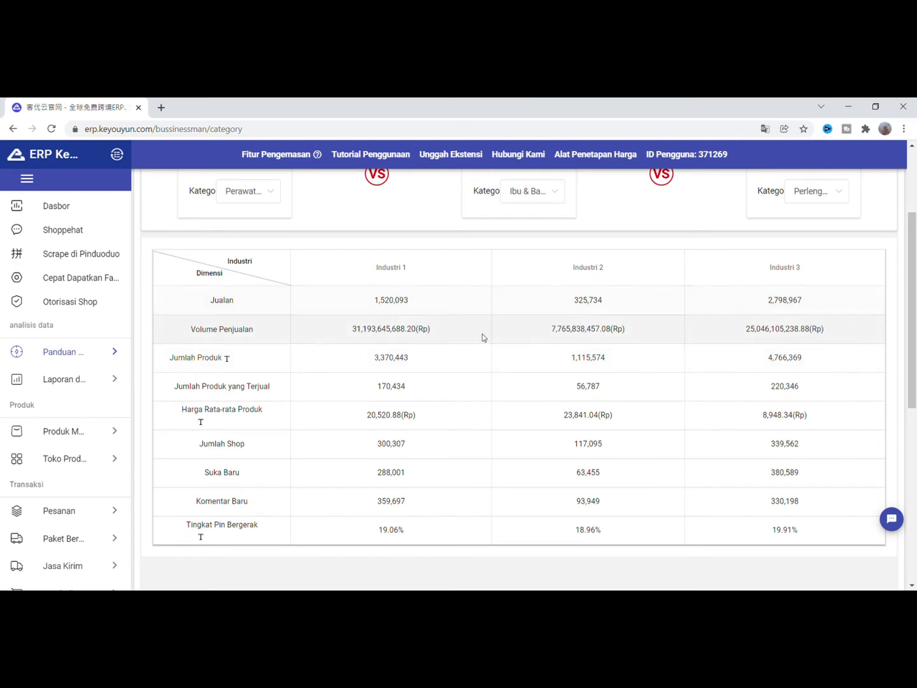
pyautogui.scroll(2, 427, 338)
pyautogui.scroll(-1, 427, 341)
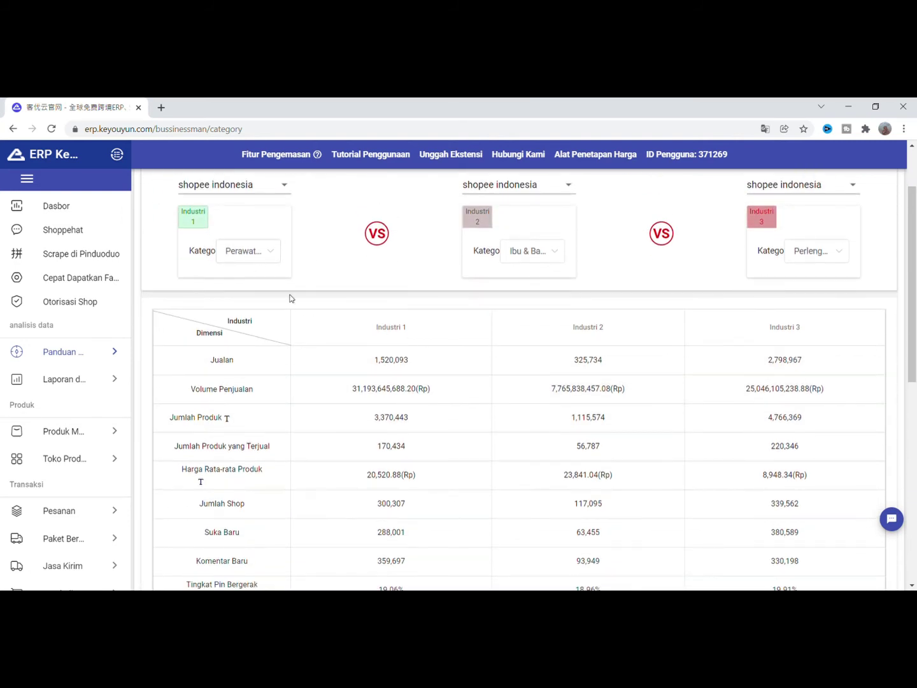
pyautogui.scroll(-1, 363, 367)
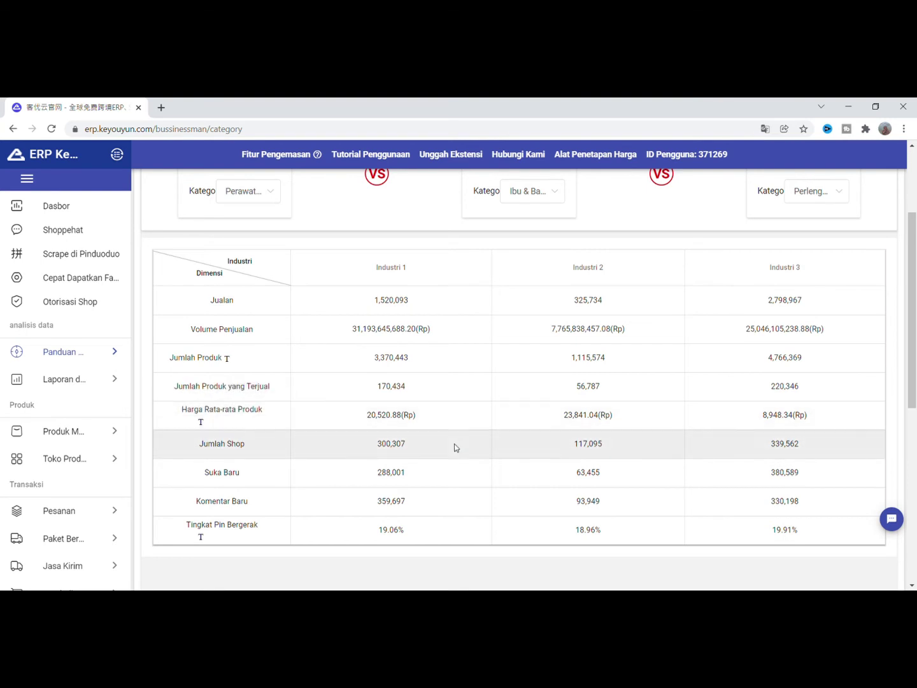
pyautogui.scroll(-3, 459, 446)
pyautogui.scroll(-2, 458, 446)
pyautogui.scroll(8, 459, 442)
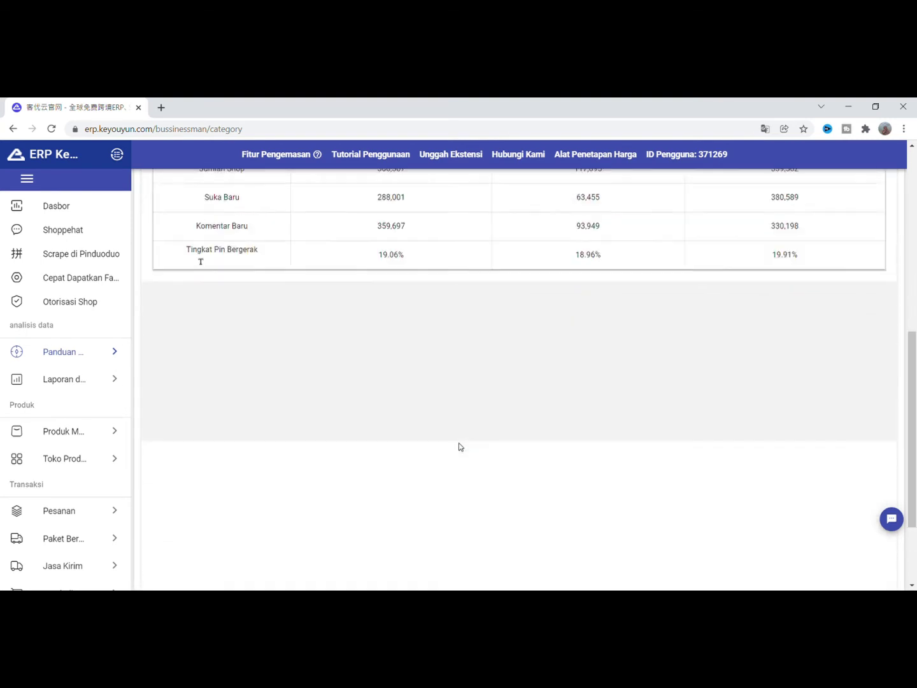
# Open the product analysis (analisis produk) and filter the best-selling products (Produk Terlaris) by the category Perlengkapan Rumah.
pyautogui.moveTo(113, 354)
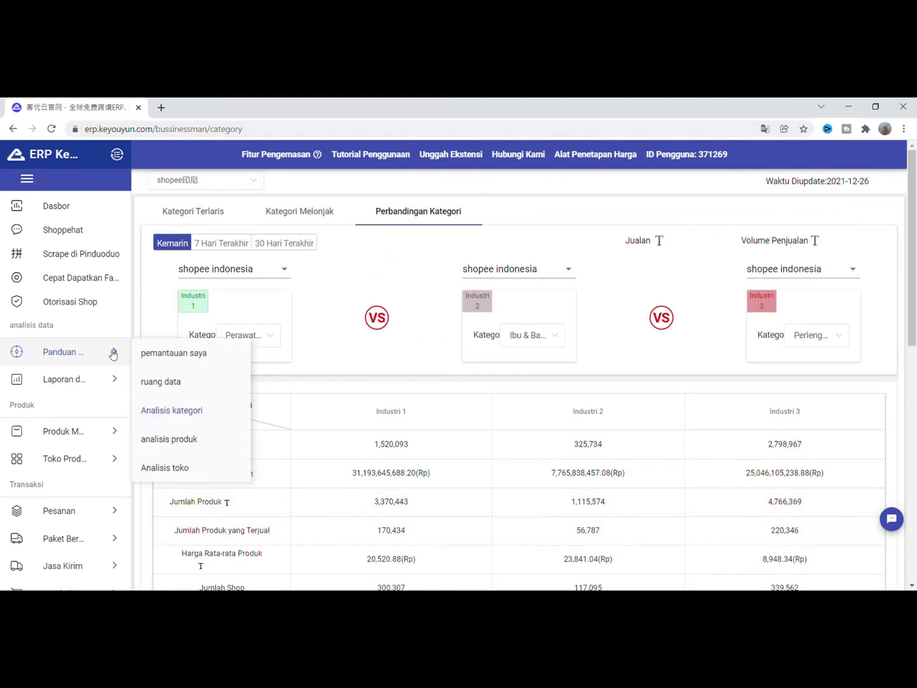
pyautogui.click(179, 438)
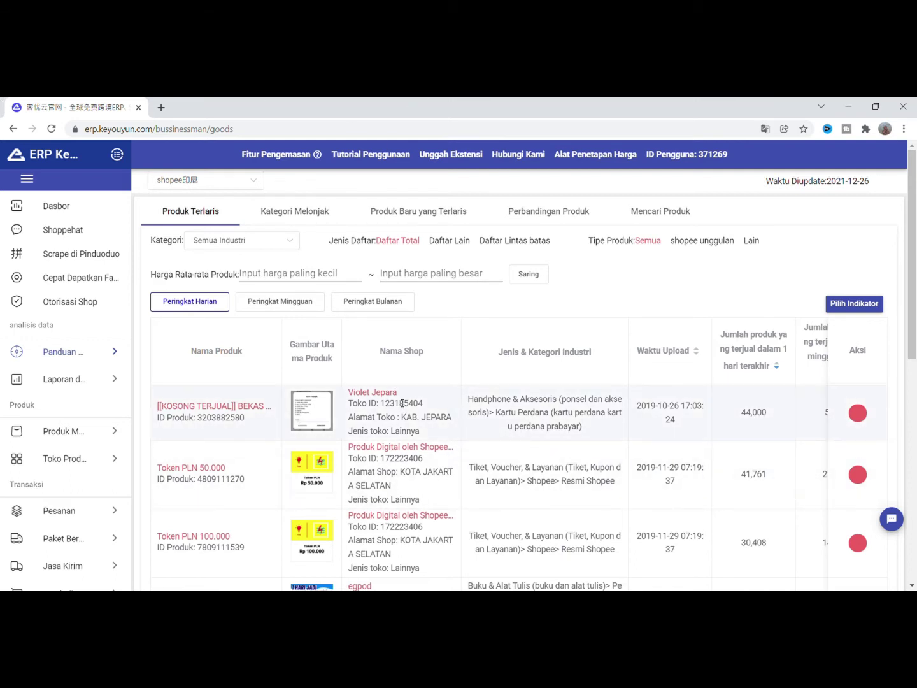
pyautogui.click(239, 241)
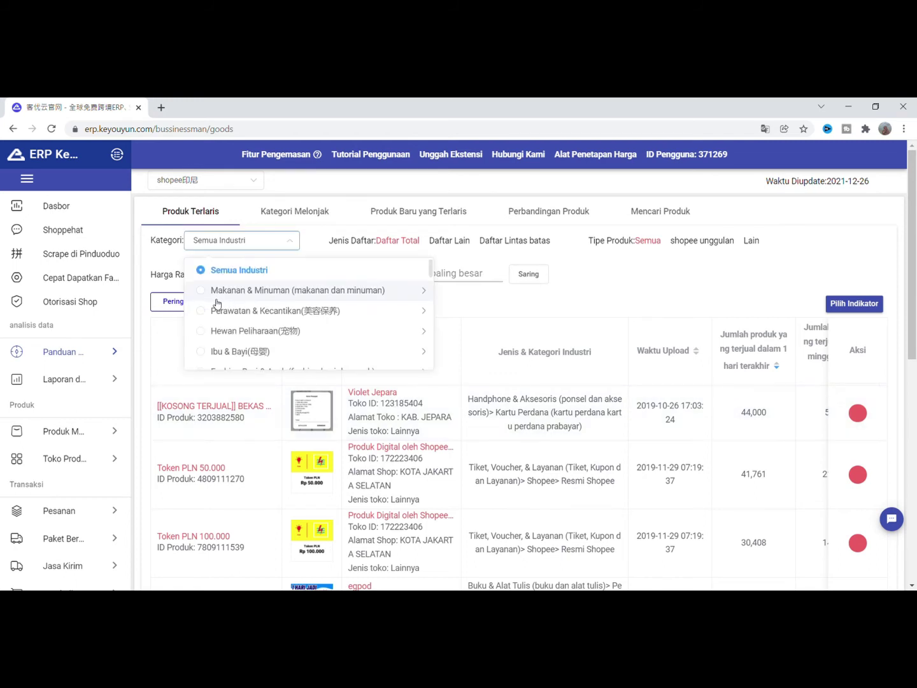
pyautogui.scroll(-2, 210, 312)
pyautogui.scroll(-3, 202, 332)
pyautogui.click(201, 314)
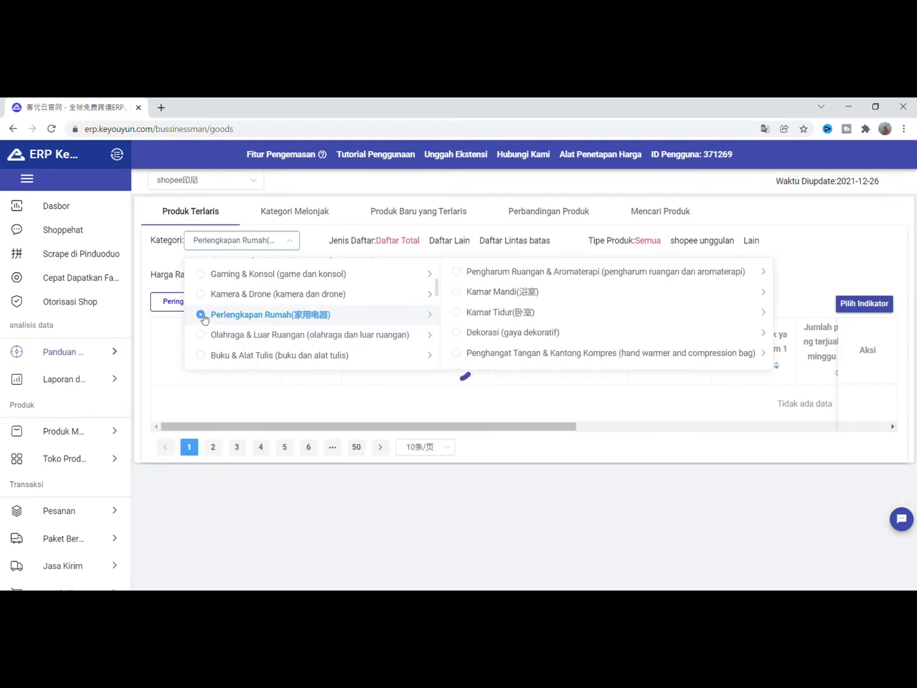
pyautogui.click(805, 240)
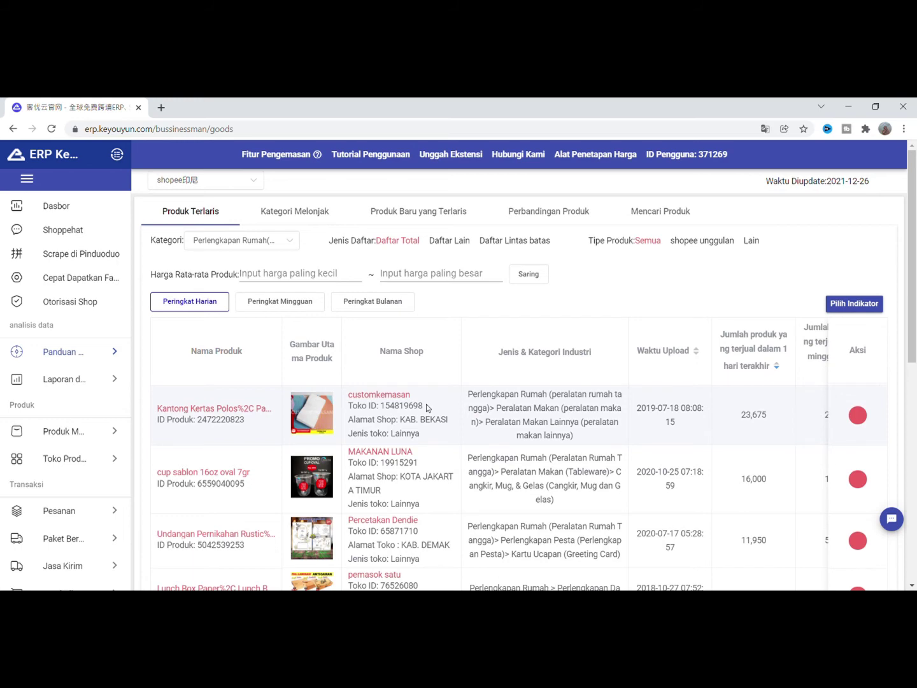
# Open the details of the product Kantong Kertas Polos in the daily ranking and examine its sales details.
pyautogui.scroll(-1, 426, 404)
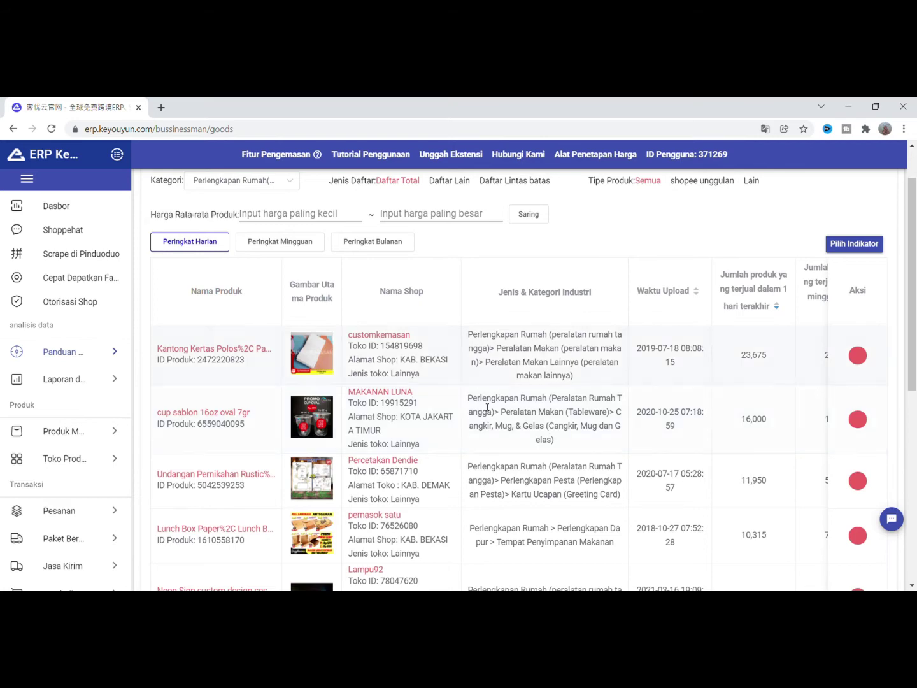
pyautogui.scroll(1, 223, 439)
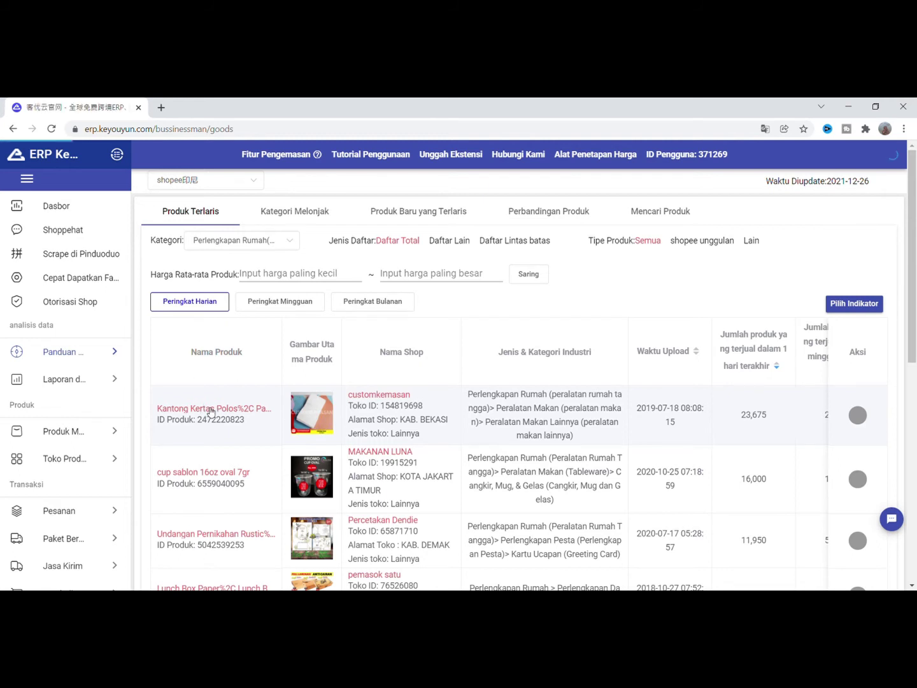
pyautogui.click(266, 403)
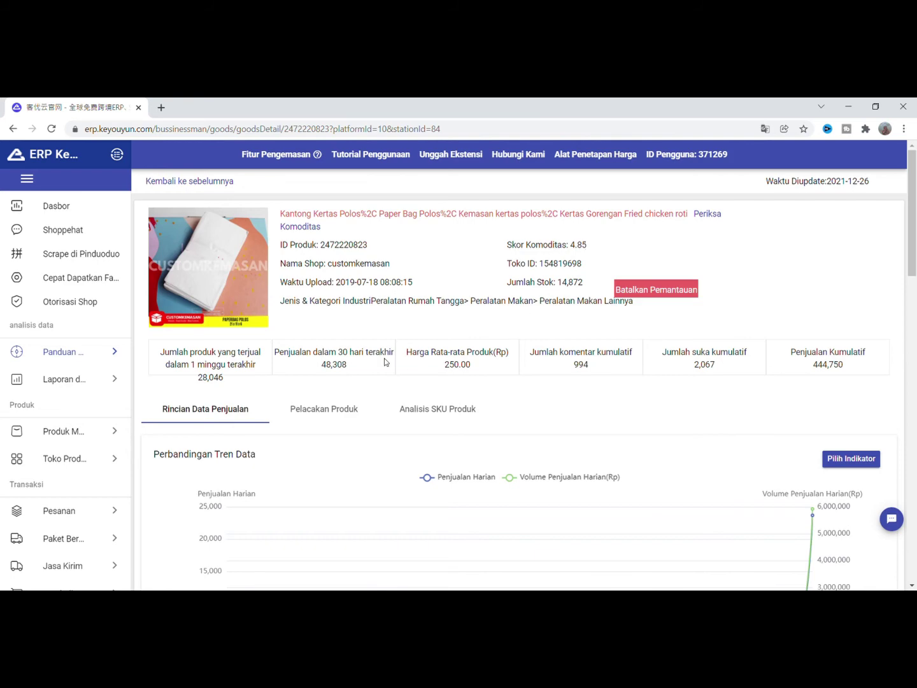
pyautogui.scroll(-8, 352, 367)
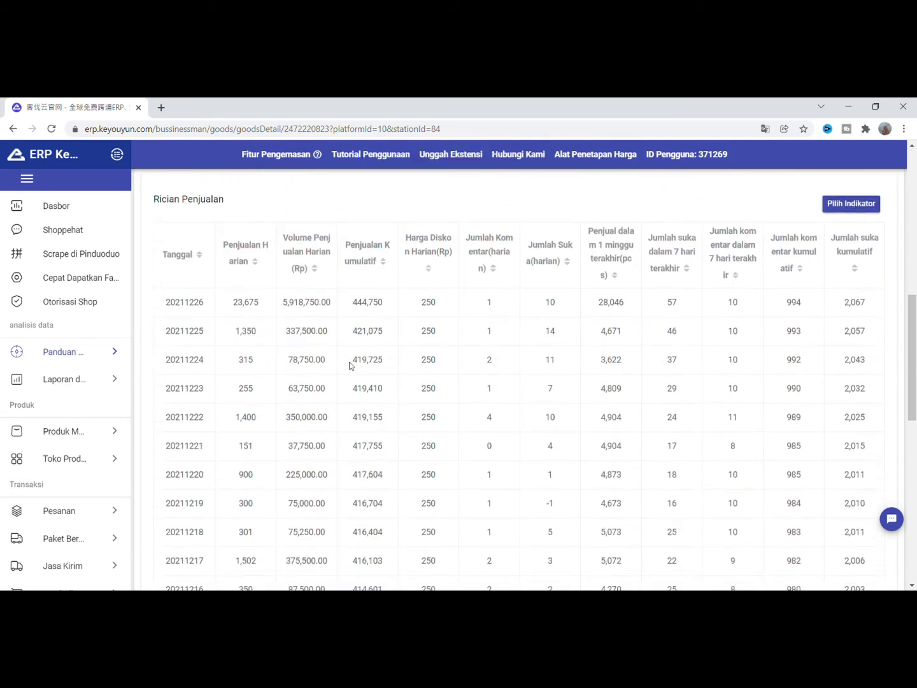
# Sort the product's sales details by date in ascending and descending order, and return to the product list.
pyautogui.moveTo(96, 351)
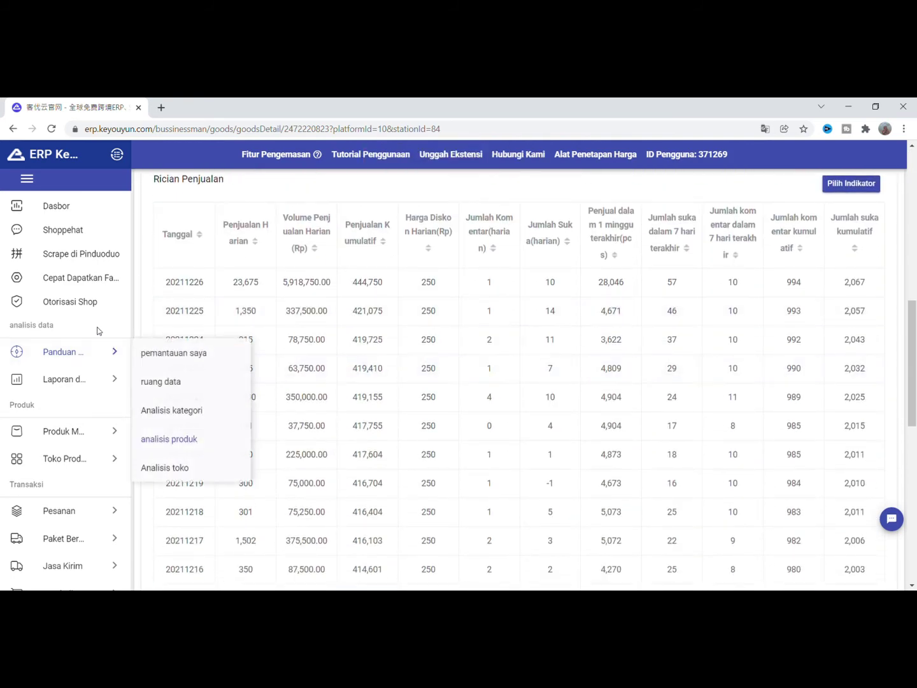
pyautogui.click(192, 265)
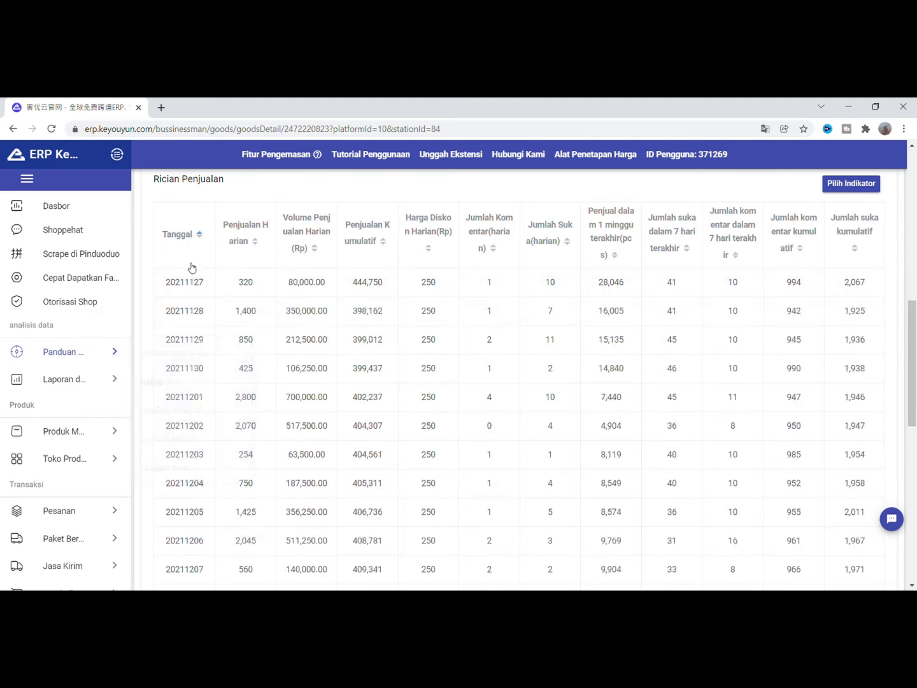
pyautogui.click(197, 264)
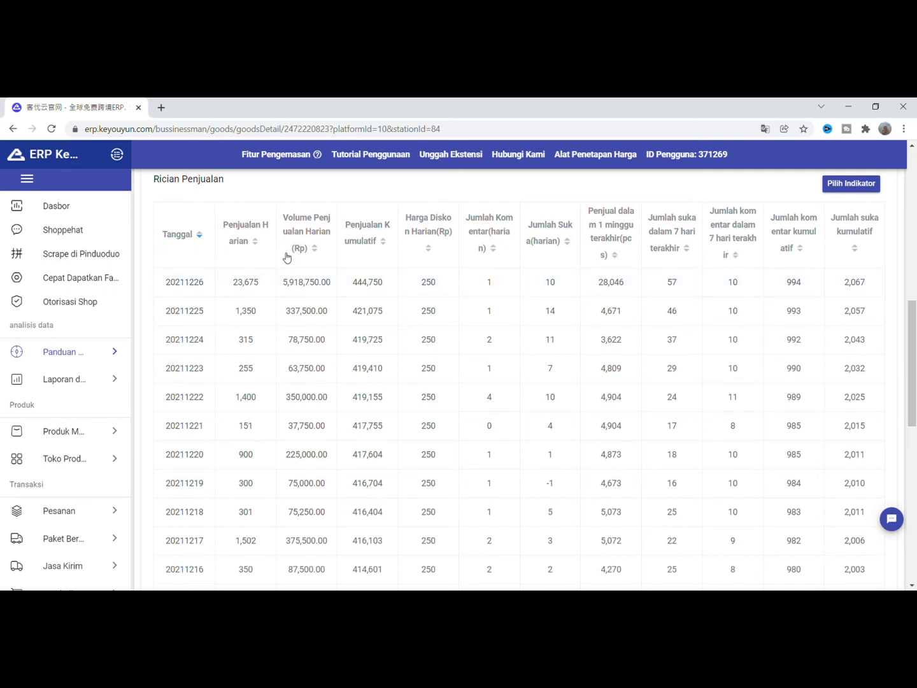
pyautogui.scroll(10, 382, 268)
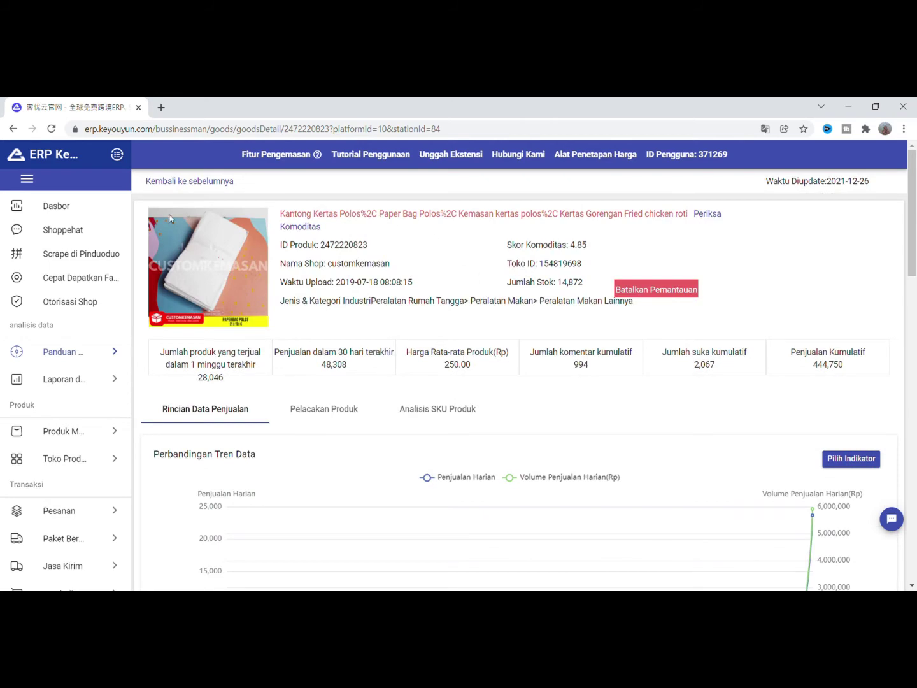
pyautogui.click(169, 182)
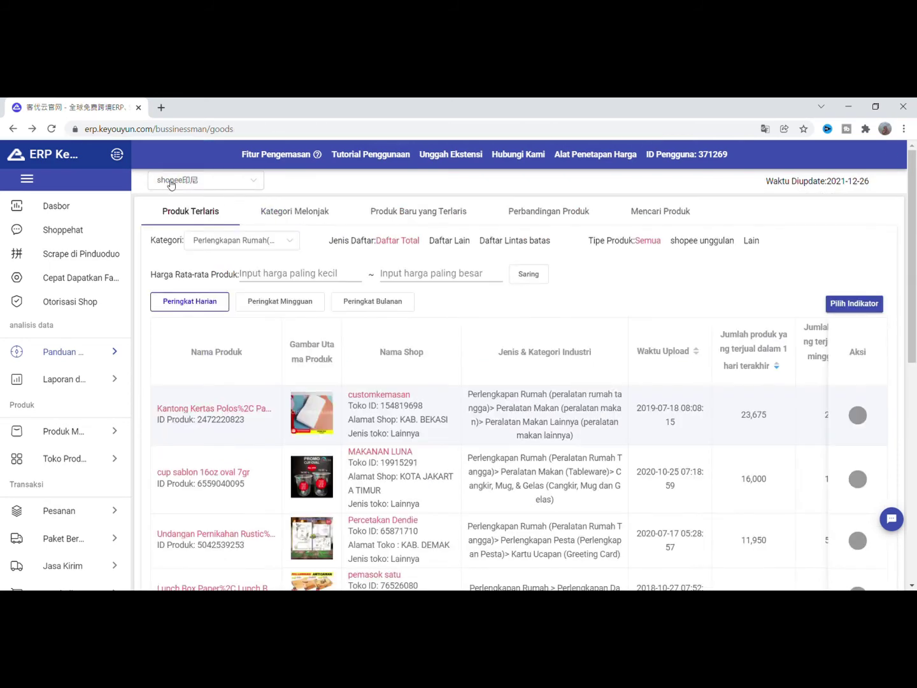
# Show the surging products (Kategori Melonjak) in the product analysis and filter them by Perlengkapan Rumah.
pyautogui.click(298, 210)
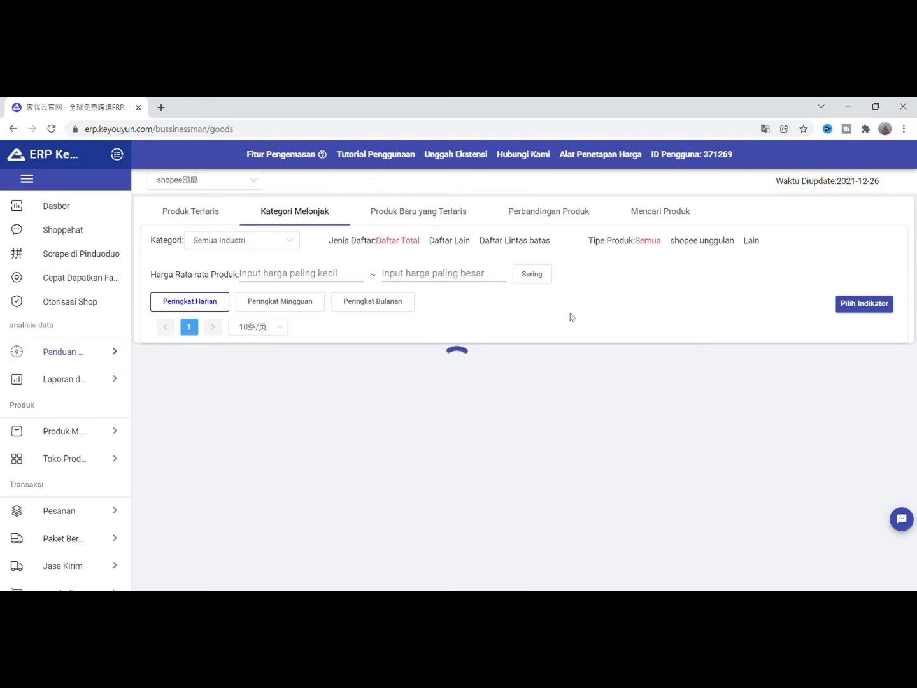
pyautogui.click(239, 242)
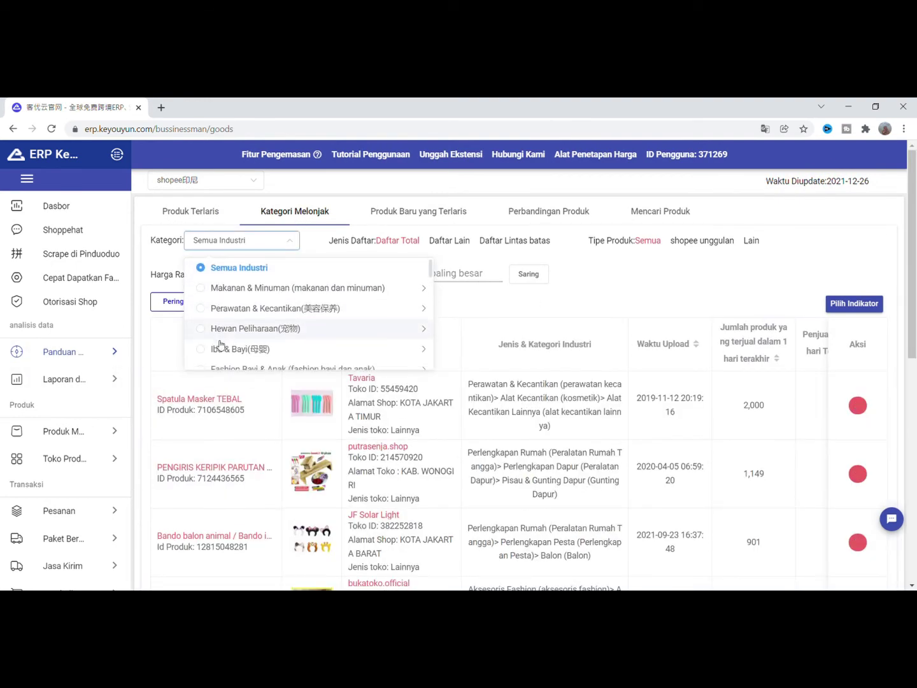
pyautogui.scroll(-1, 221, 345)
pyautogui.scroll(-1, 220, 342)
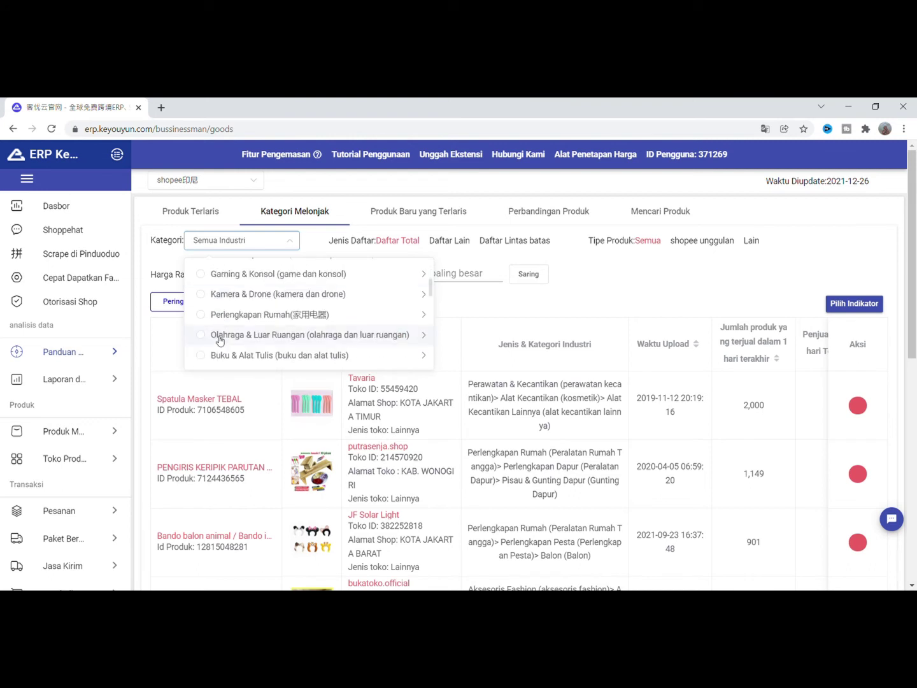
pyautogui.click(200, 319)
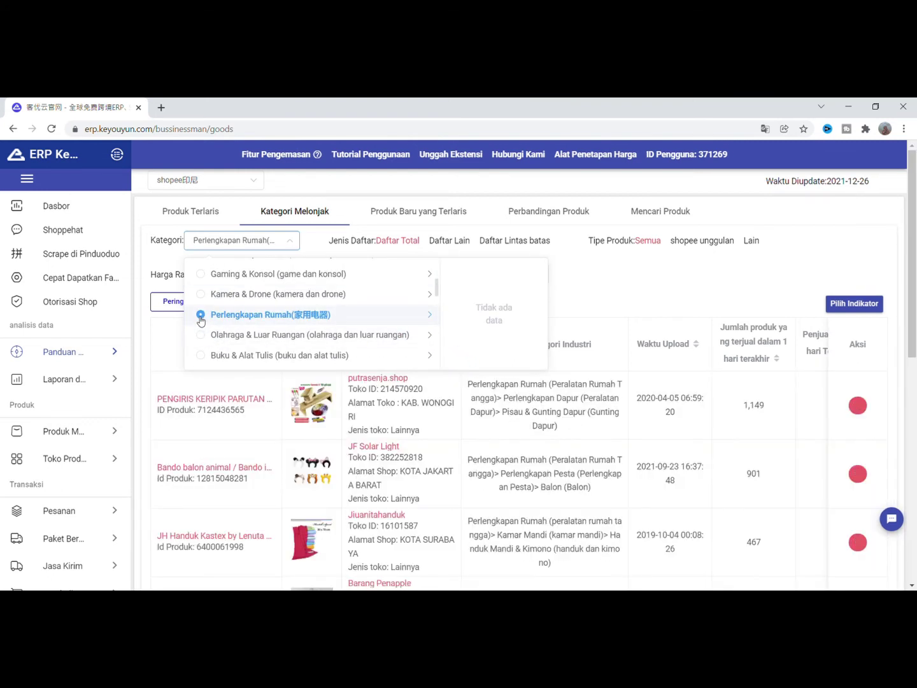
pyautogui.click(638, 261)
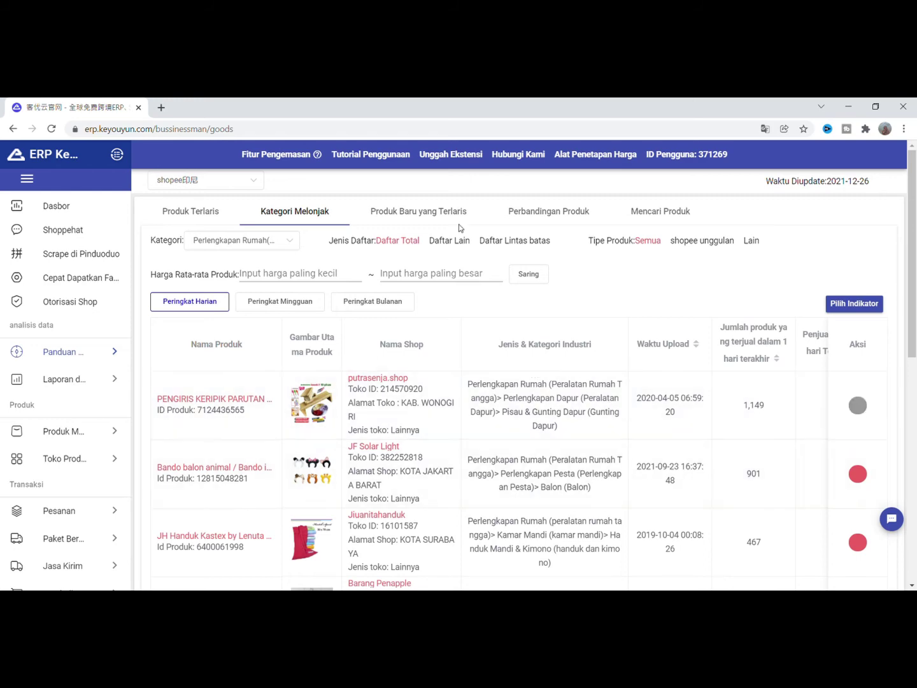
# Open the customkemasan shop's details from the best-selling products and examine its 30-day sales figures and trend chart.
pyautogui.click(217, 213)
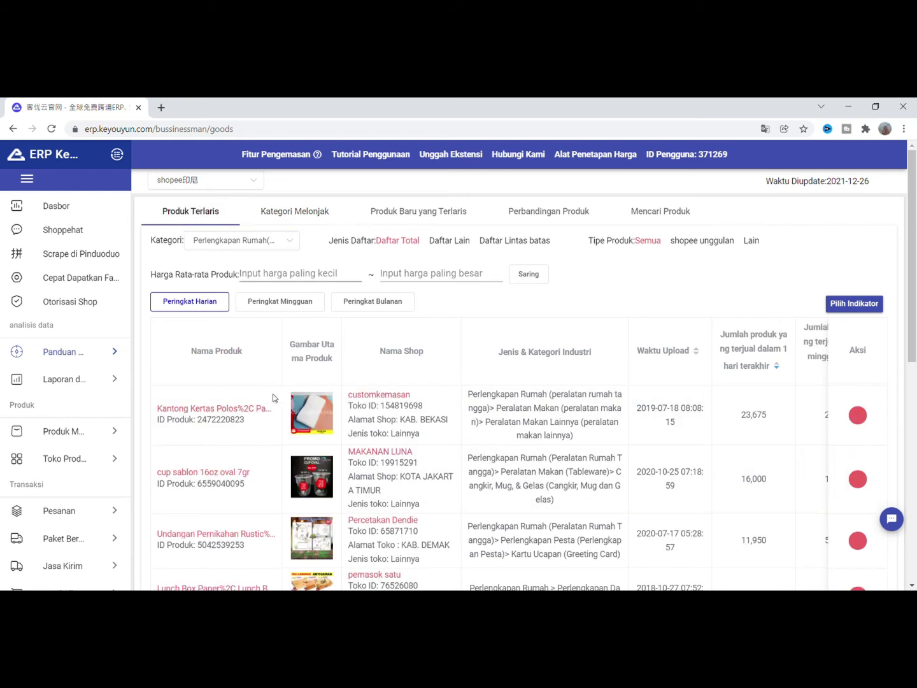
pyautogui.scroll(-1, 368, 340)
pyautogui.click(368, 338)
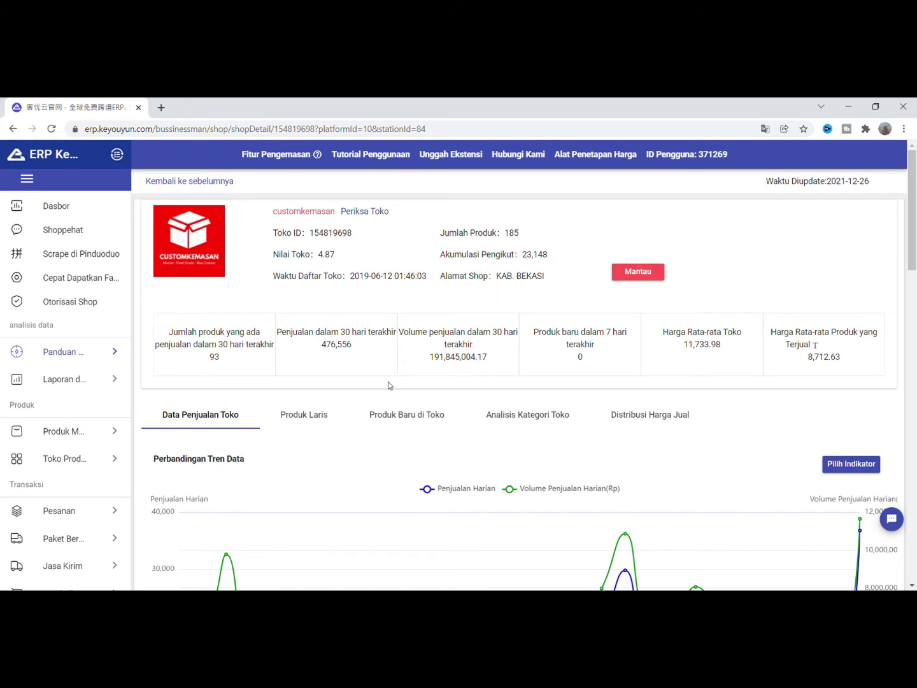
pyautogui.scroll(-2, 386, 382)
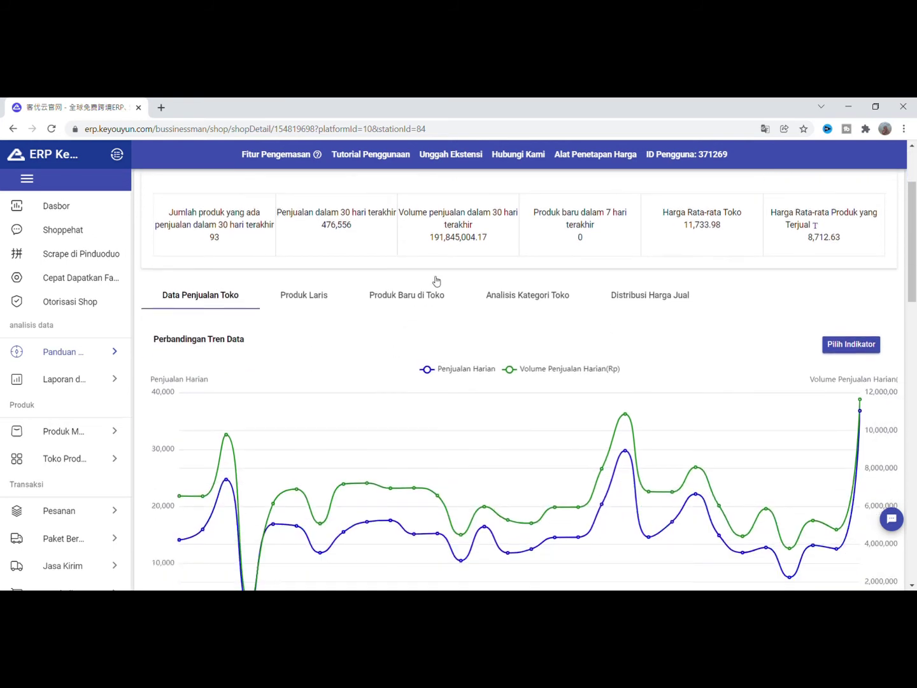
pyautogui.scroll(1, 442, 235)
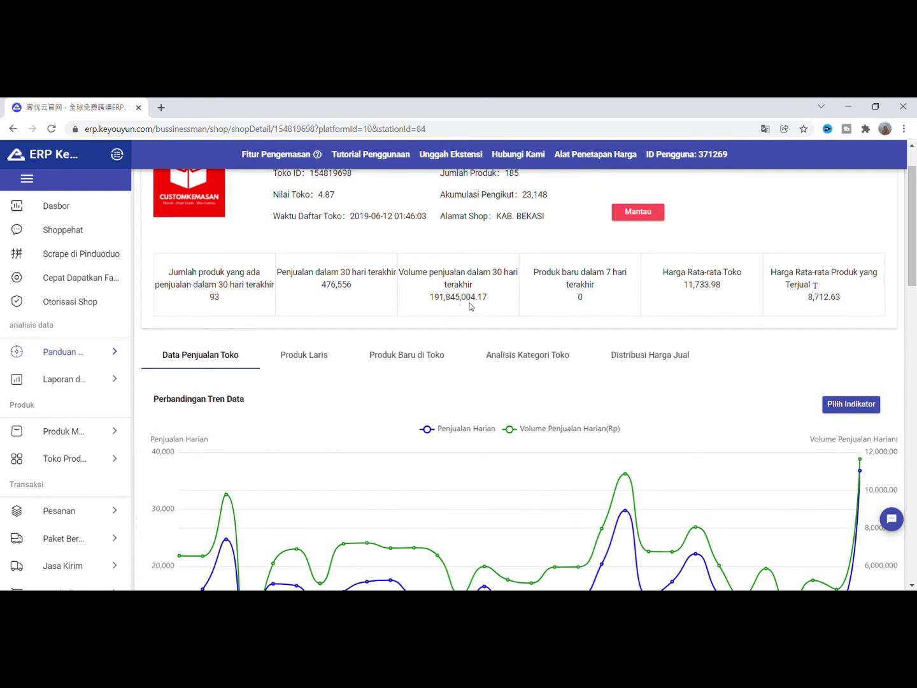
# Examine the customkemasan shop's daily sales details and its Shopee store page, and return to the product analysis.
pyautogui.scroll(-9, 474, 307)
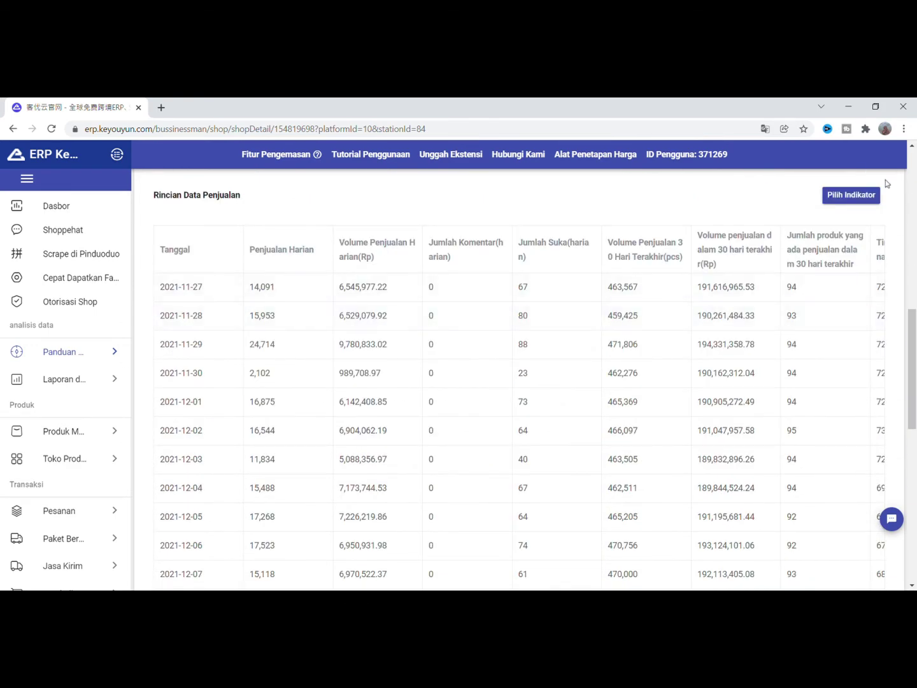
pyautogui.moveTo(915, 324); pyautogui.dragTo(915, 161)
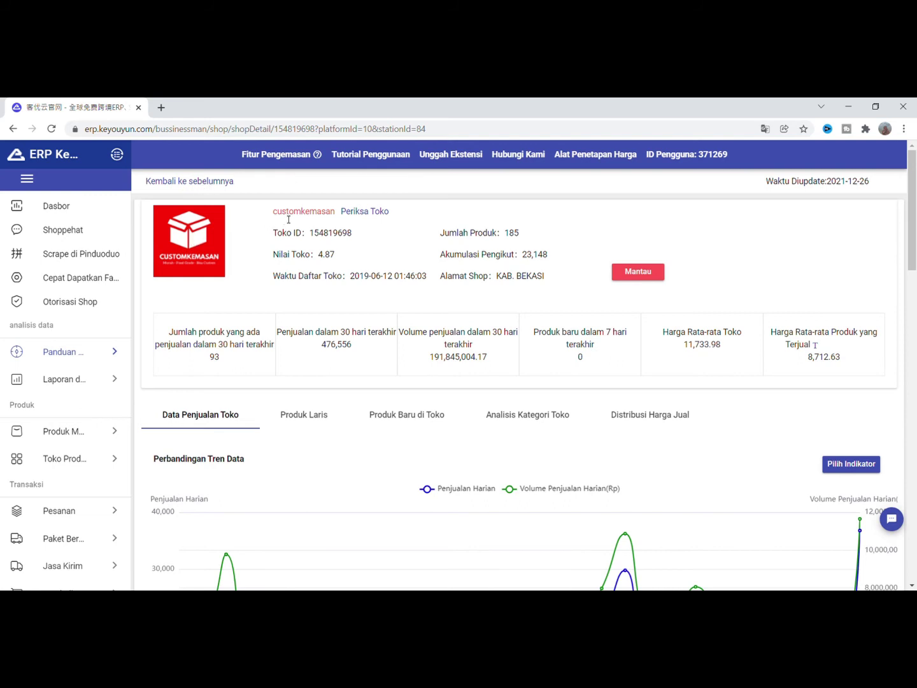
pyautogui.click(372, 212)
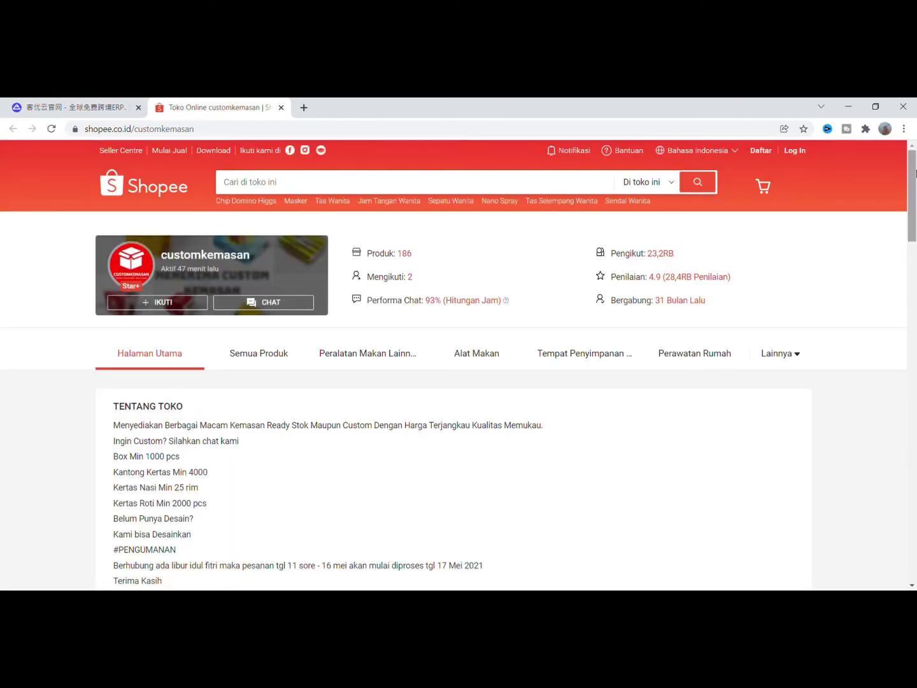
pyautogui.moveTo(915, 172); pyautogui.dragTo(914, 234)
pyautogui.hotkey('ctrl', 'w')
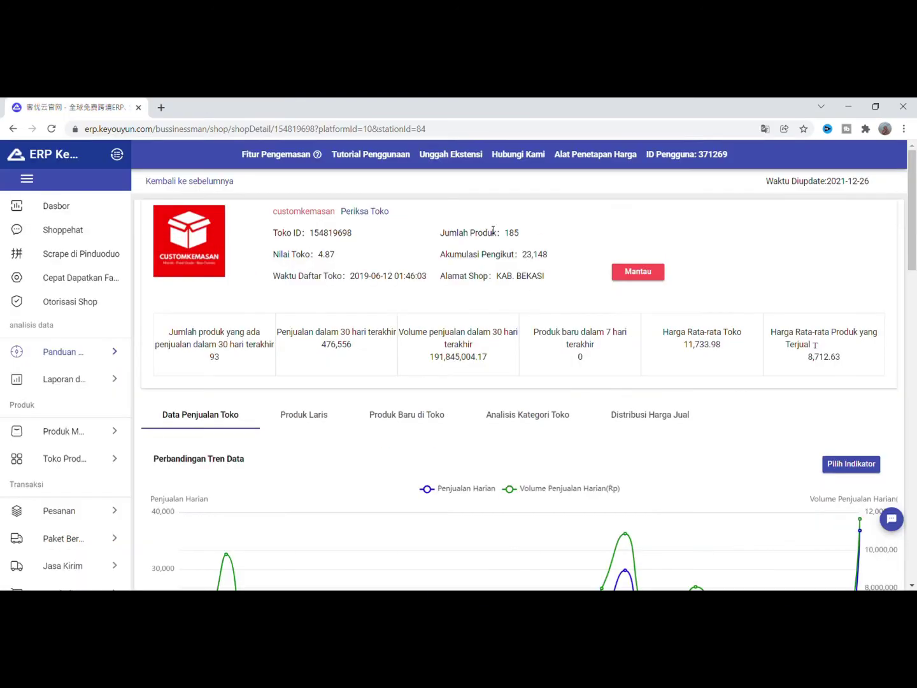
pyautogui.hotkey('alt', 'Left')
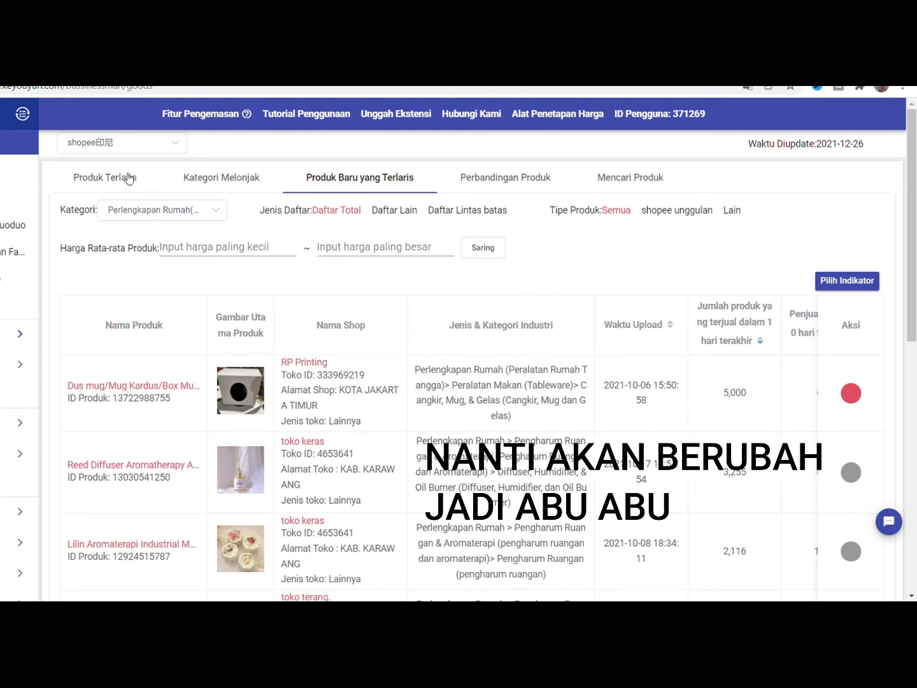
# Set up a product comparison (Perbandingan Produk) of Reed Diffuser Aromatherapy Aesthetic against Lilin Aromaterapi Industrial Marbel.
pyautogui.click(519, 177)
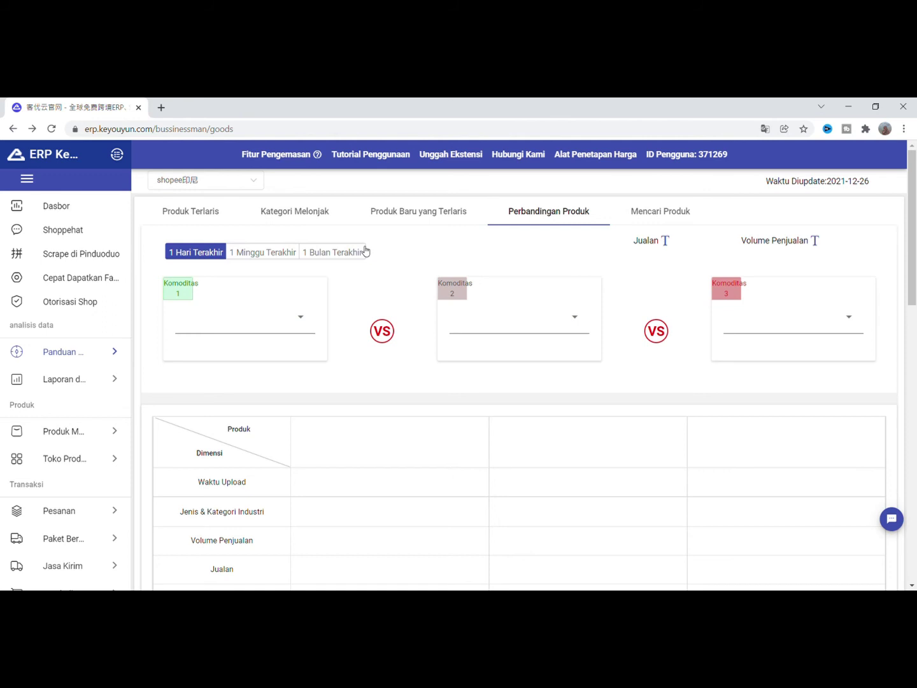
pyautogui.click(195, 323)
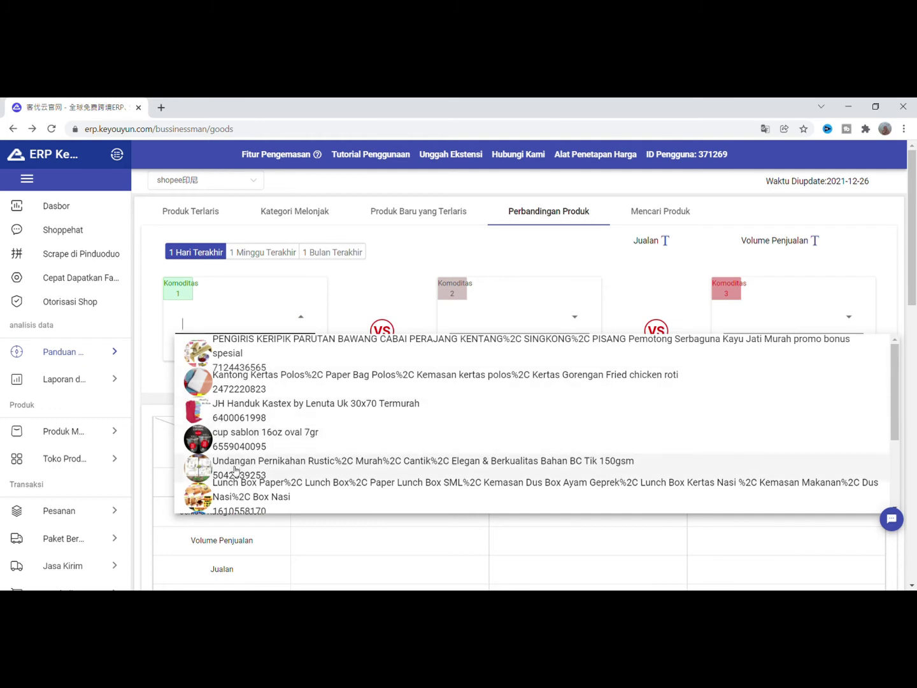
pyautogui.scroll(-6, 236, 472)
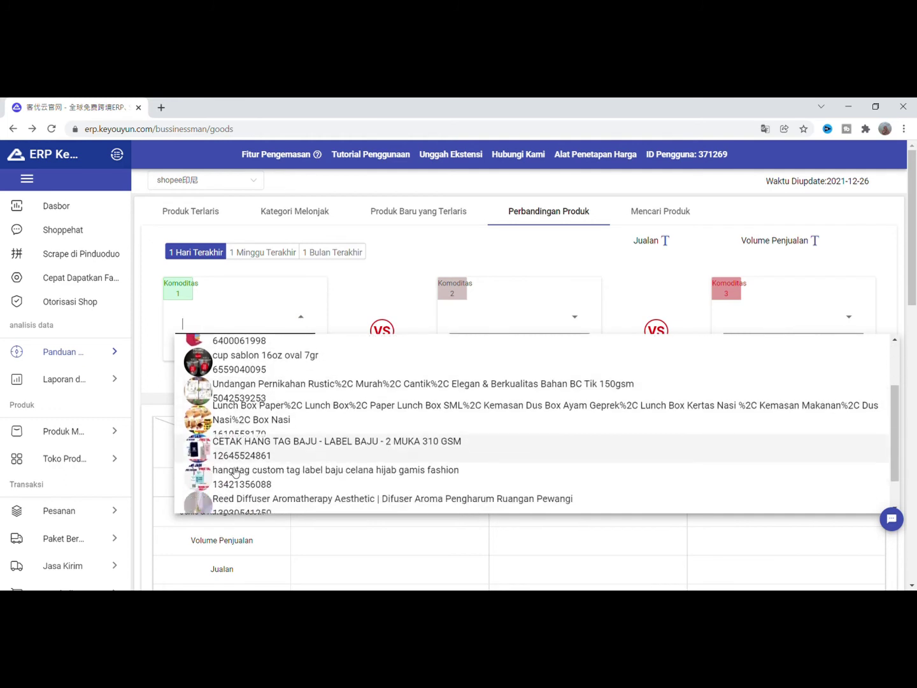
pyautogui.scroll(-2, 236, 471)
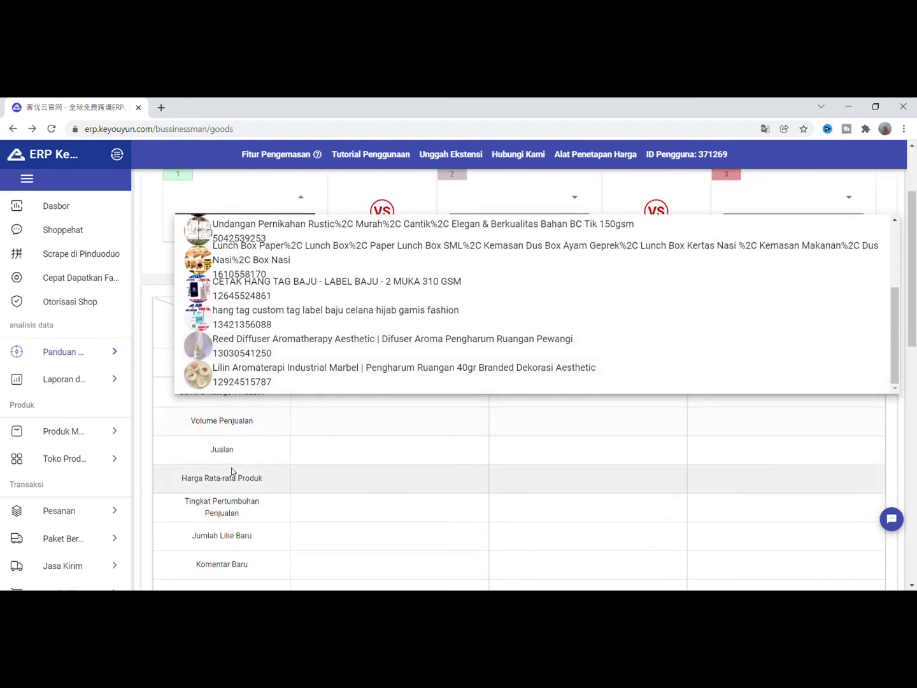
pyautogui.click(243, 349)
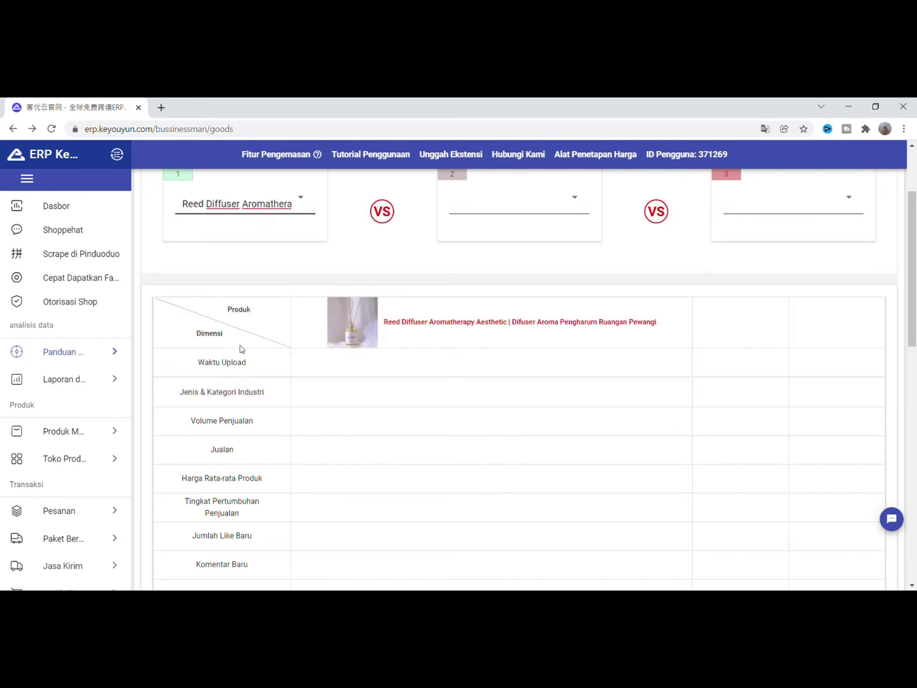
pyautogui.click(471, 205)
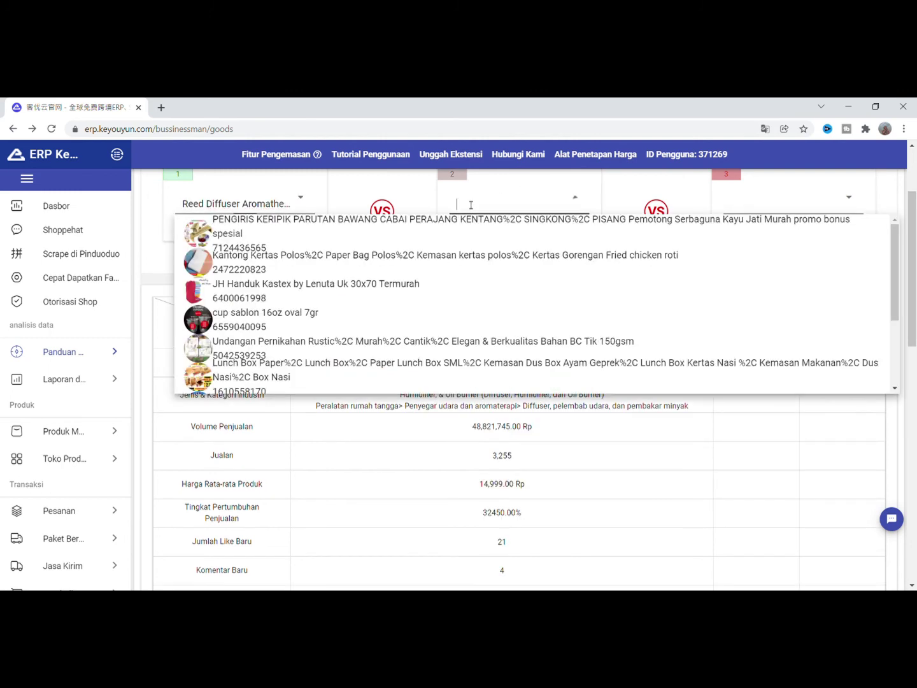
pyautogui.scroll(-3, 236, 373)
pyautogui.click(235, 371)
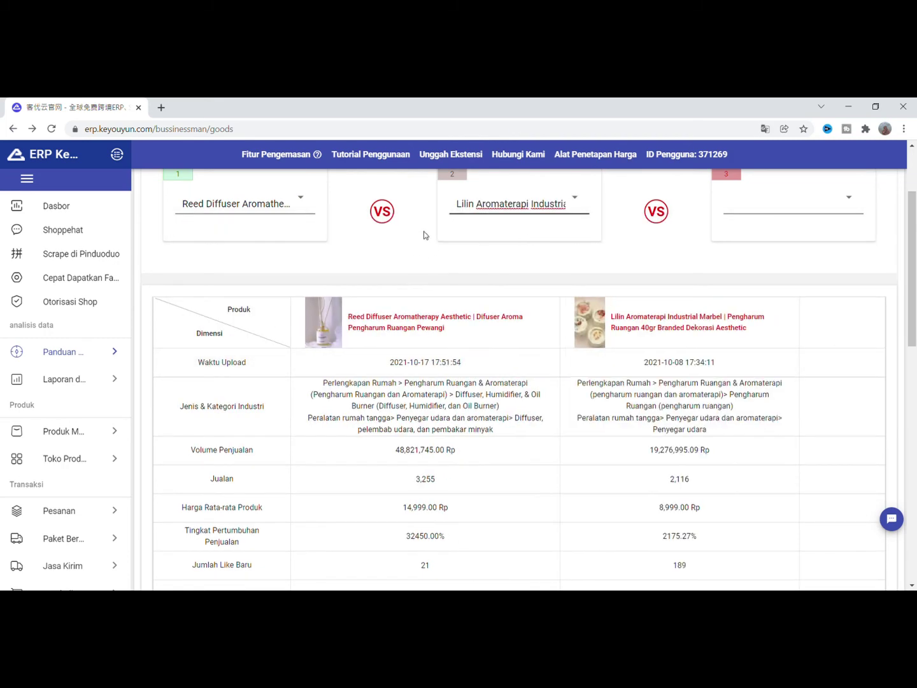
# Examine the two products' comparison table, from upload time and category through sales, price and growth to cumulative sales.
pyautogui.scroll(3, 525, 255)
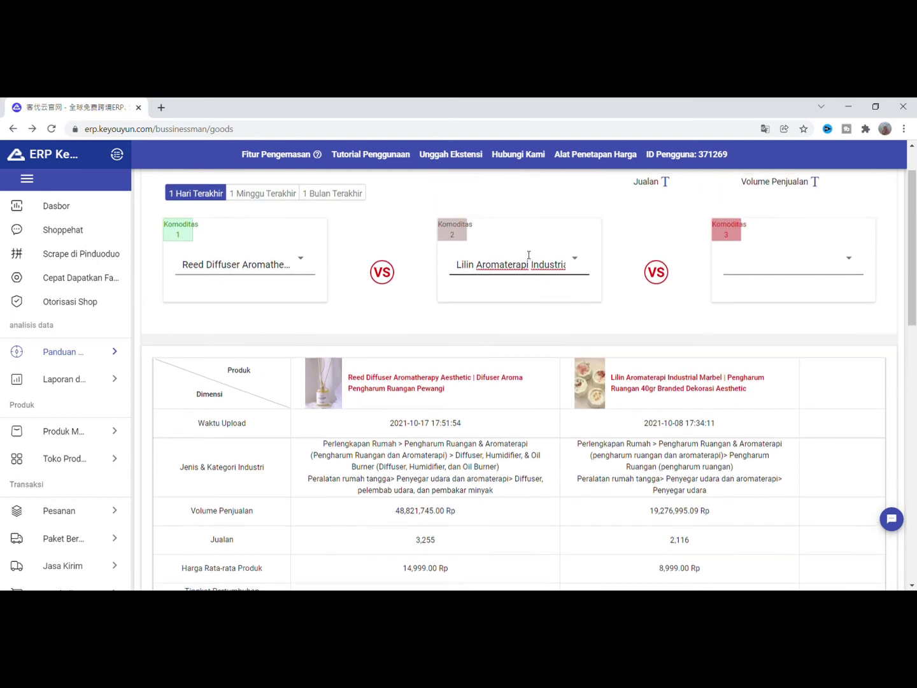
pyautogui.scroll(-3, 366, 352)
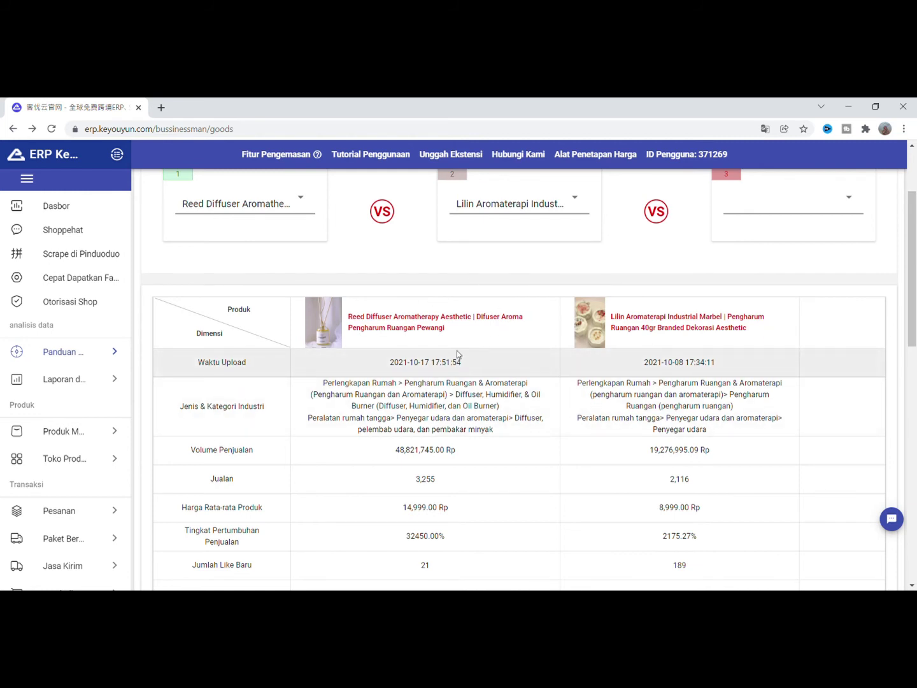
pyautogui.scroll(-1, 466, 354)
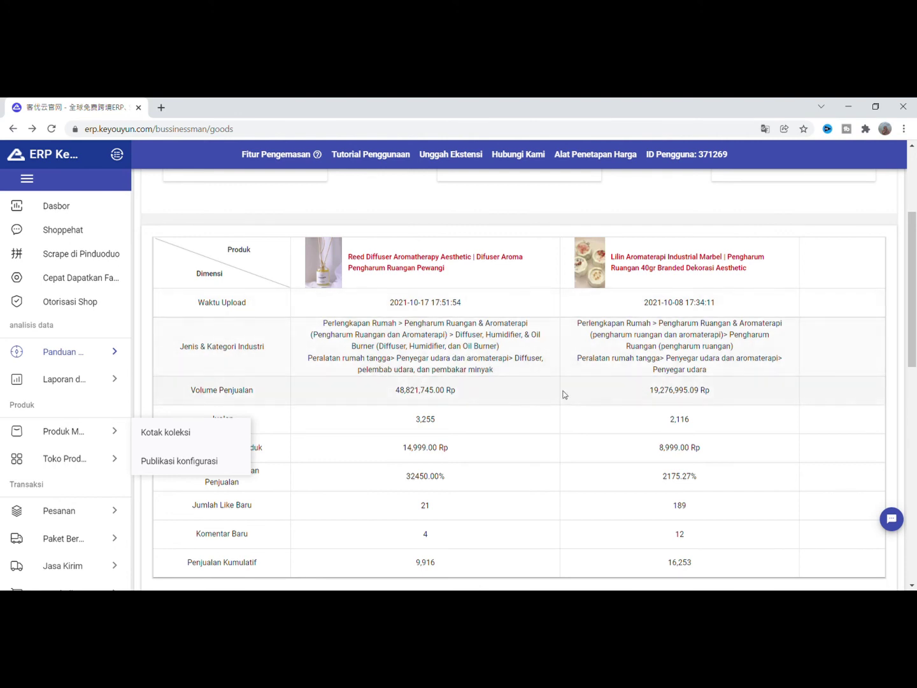
pyautogui.scroll(-1, 373, 453)
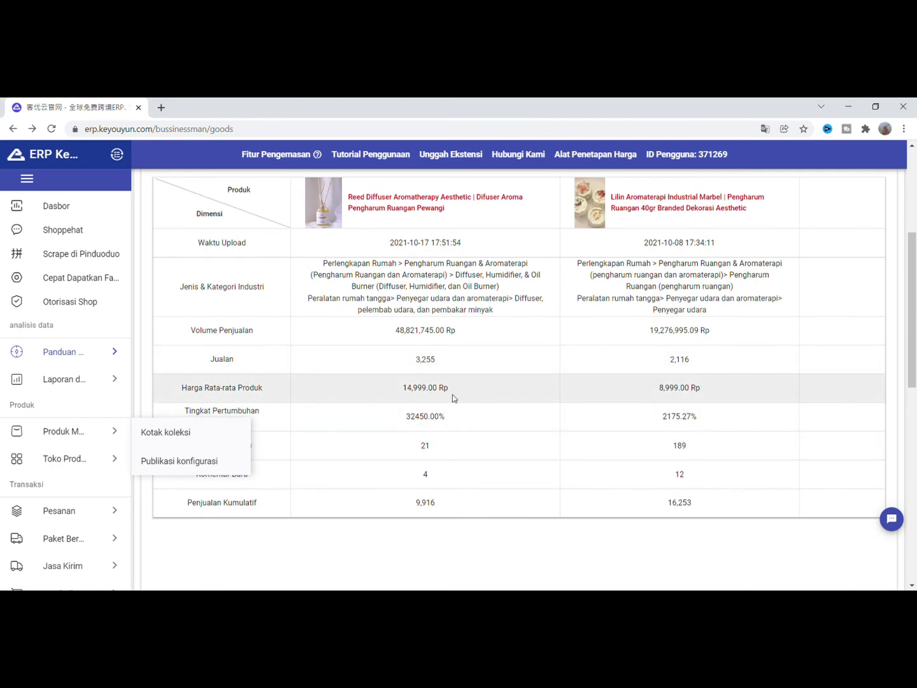
pyautogui.scroll(-1, 344, 391)
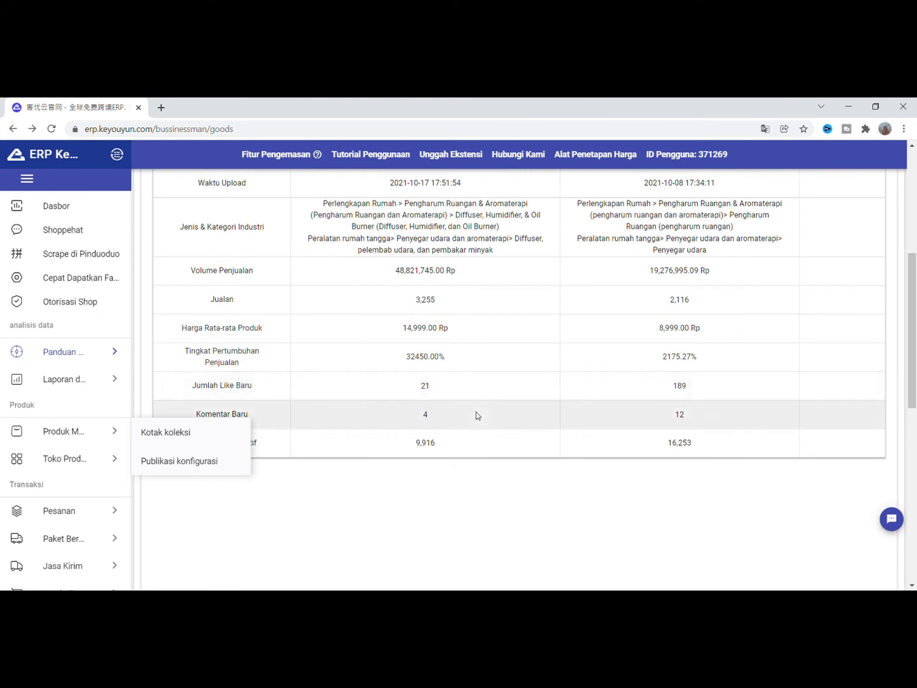
pyautogui.scroll(-2, 454, 445)
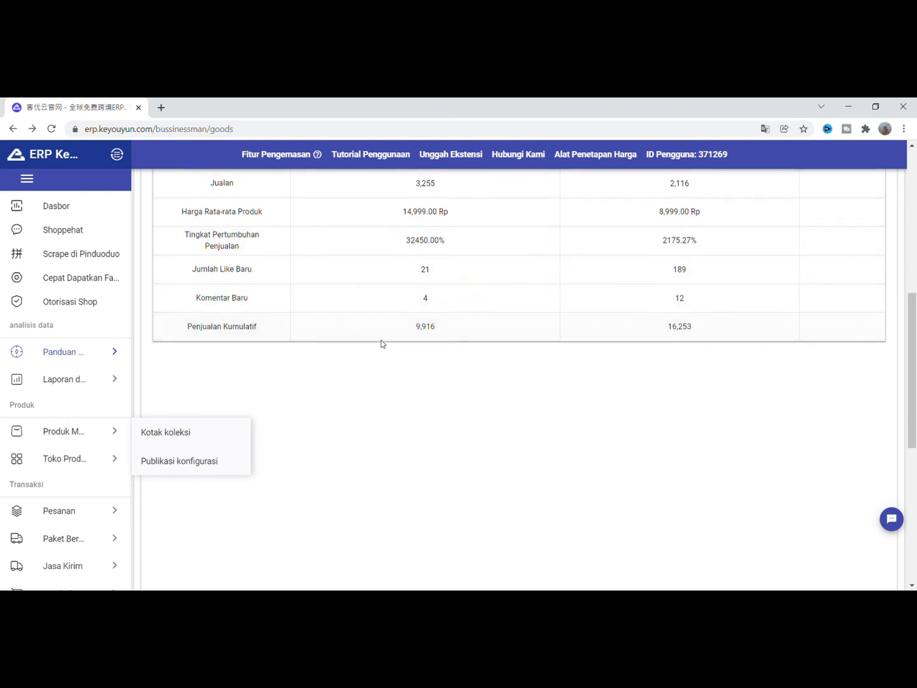
pyautogui.scroll(7, 381, 343)
# Open the shop analysis (Analisis toko) and filter the best-selling shops by the category Perlengkapan Rumah.
pyautogui.moveTo(63, 362)
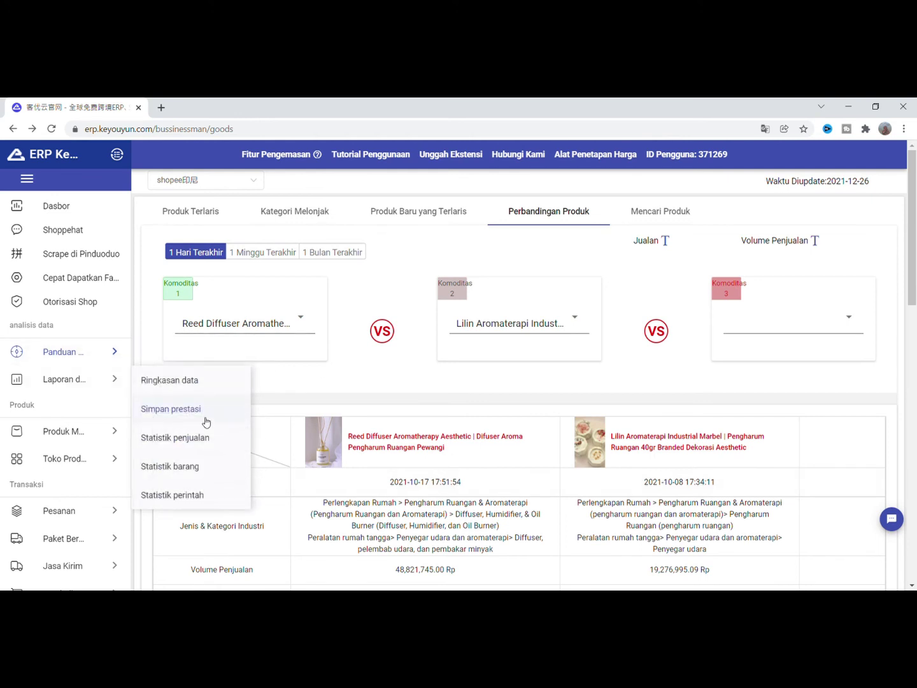
pyautogui.moveTo(121, 359)
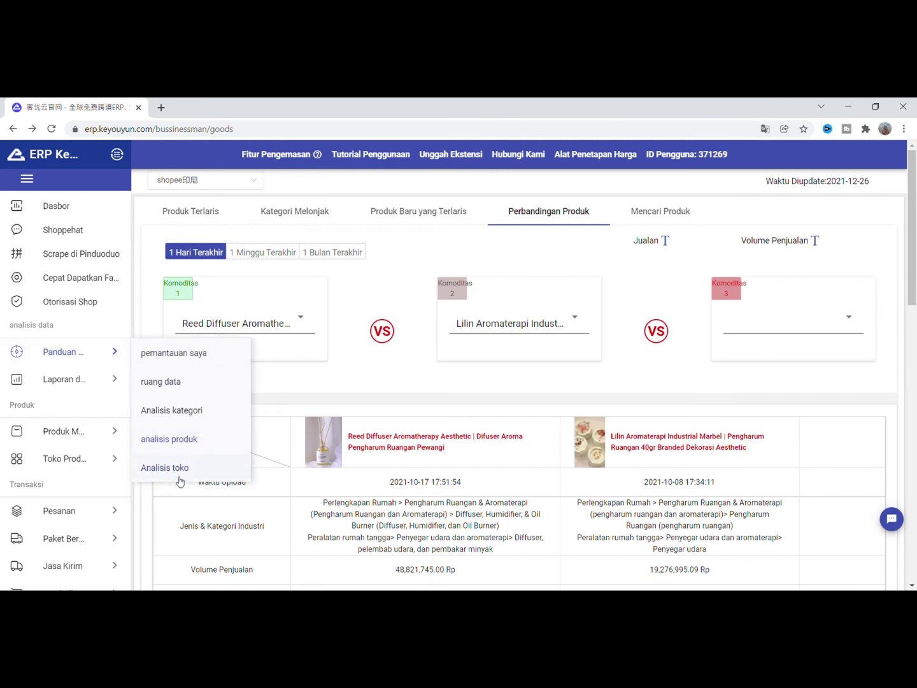
pyautogui.click(177, 475)
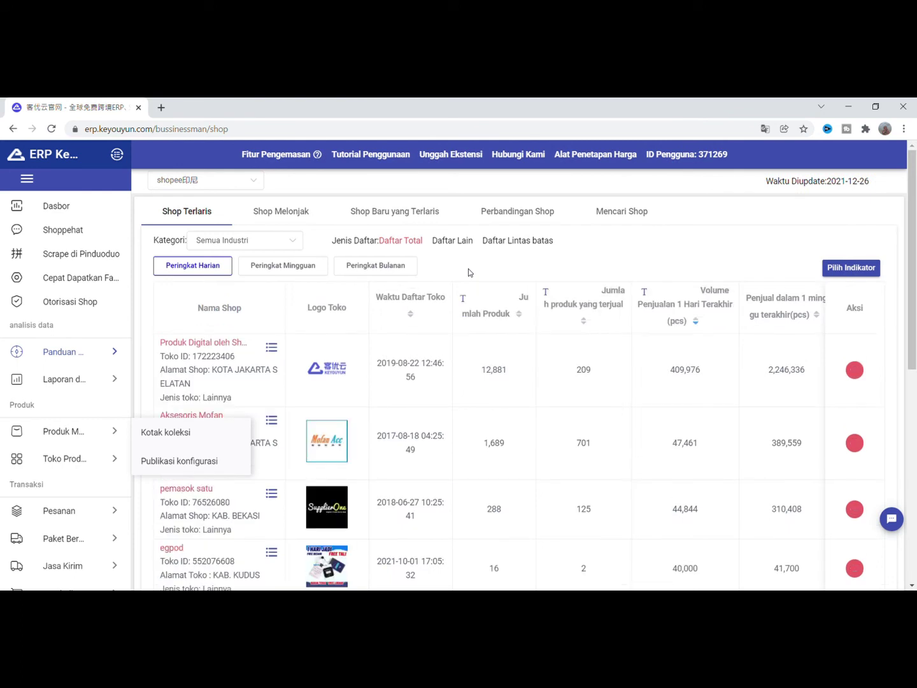
pyautogui.click(245, 240)
pyautogui.scroll(-3, 212, 321)
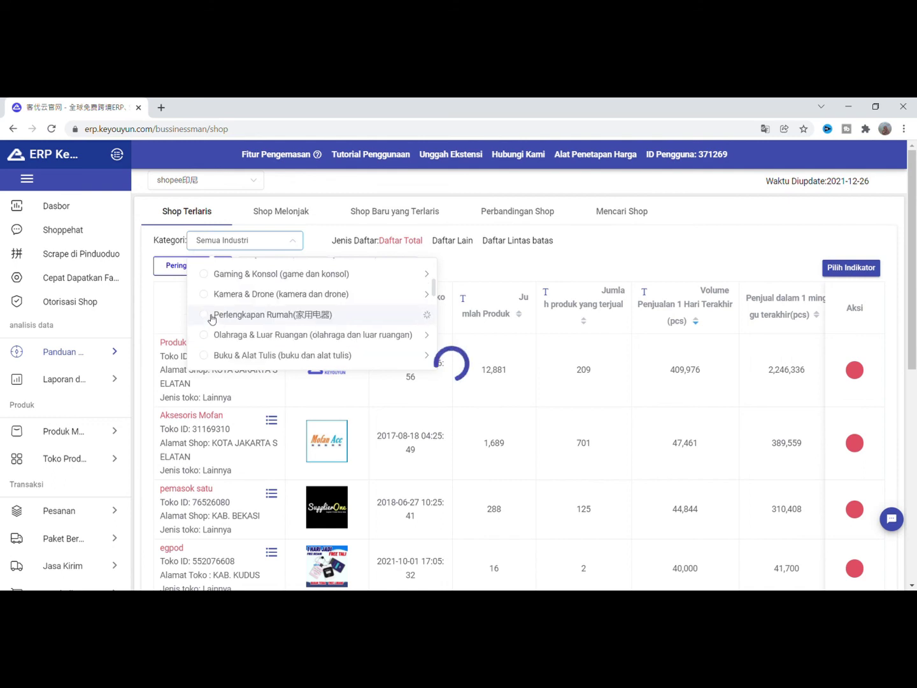
pyautogui.click(212, 315)
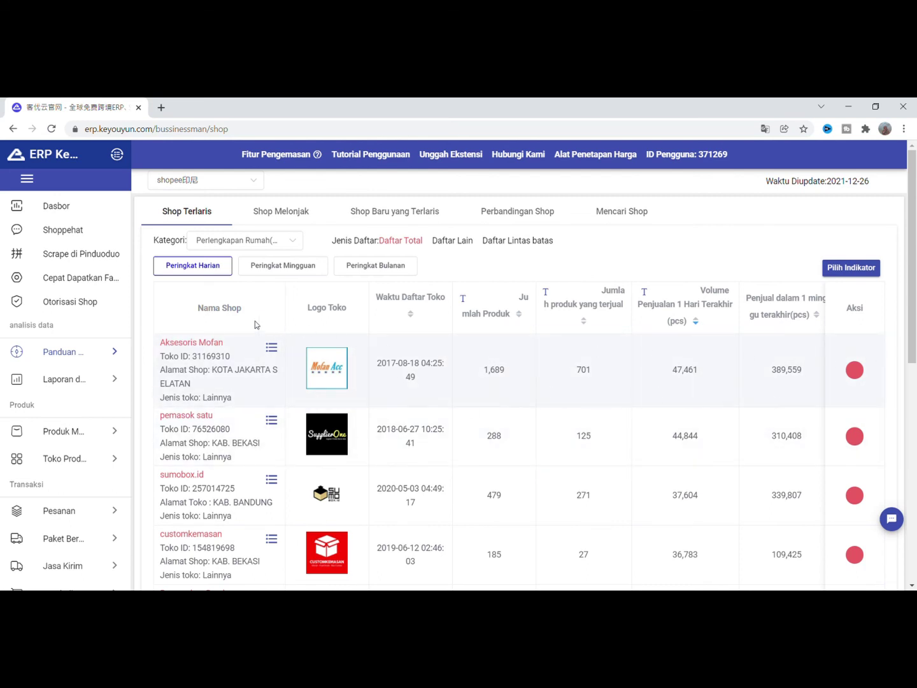
# Show the surging shops (Shop Melonjak) and look through their daily ranking.
pyautogui.click(300, 212)
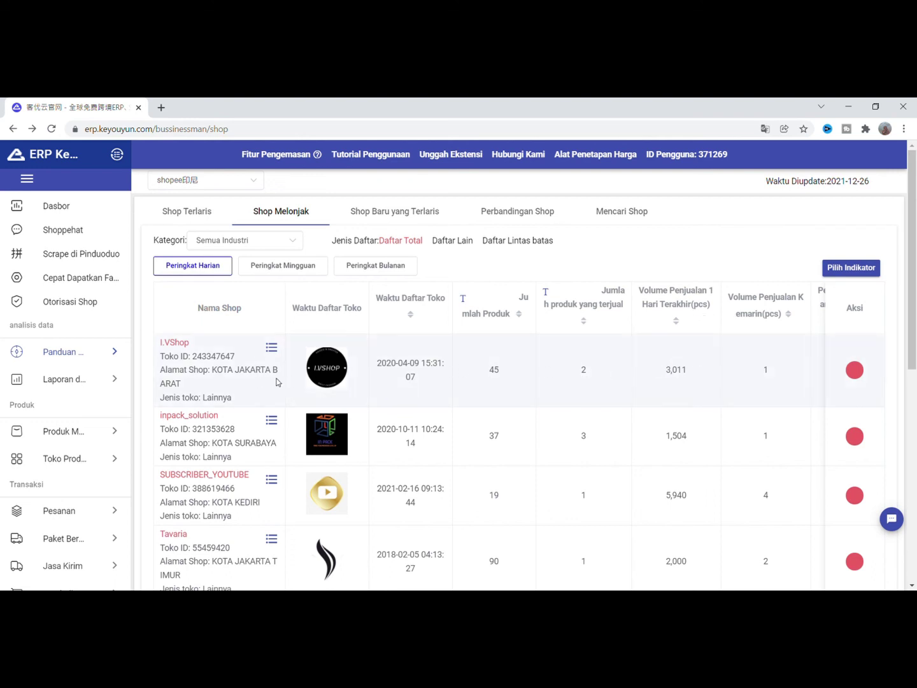
pyautogui.scroll(-1, 278, 382)
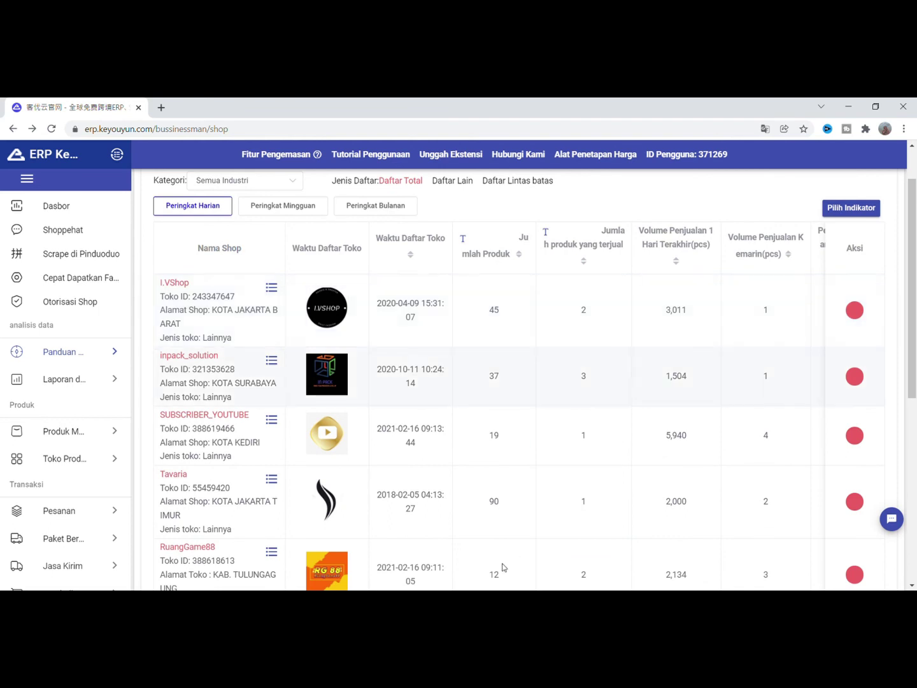
pyautogui.scroll(1, 183, 288)
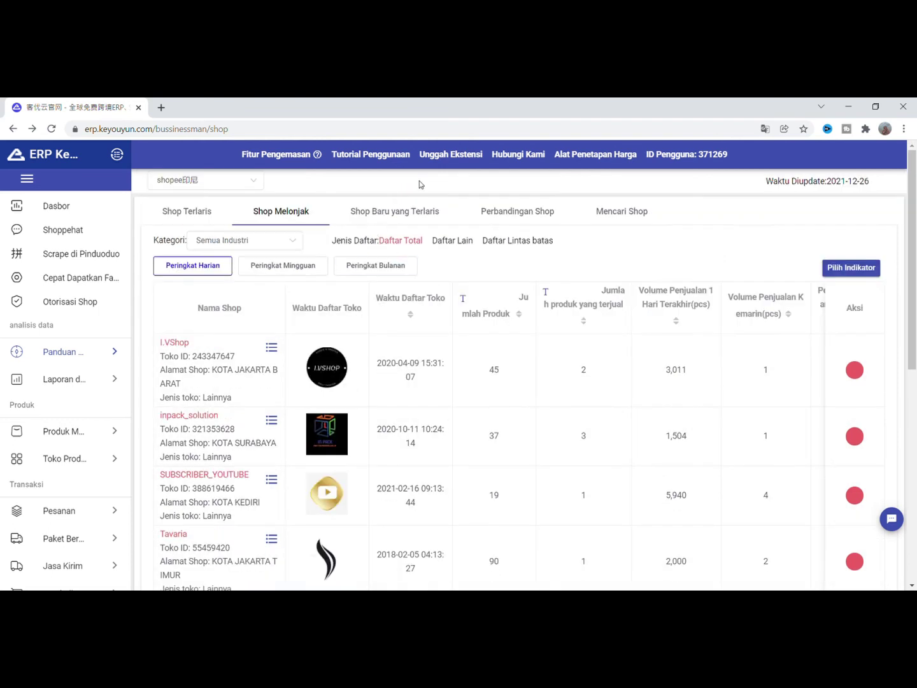
# Open the Djakarta Warehouse Photo shop from the best-selling new shops, examine its trend chart and sales details, and return to the list.
pyautogui.click(434, 212)
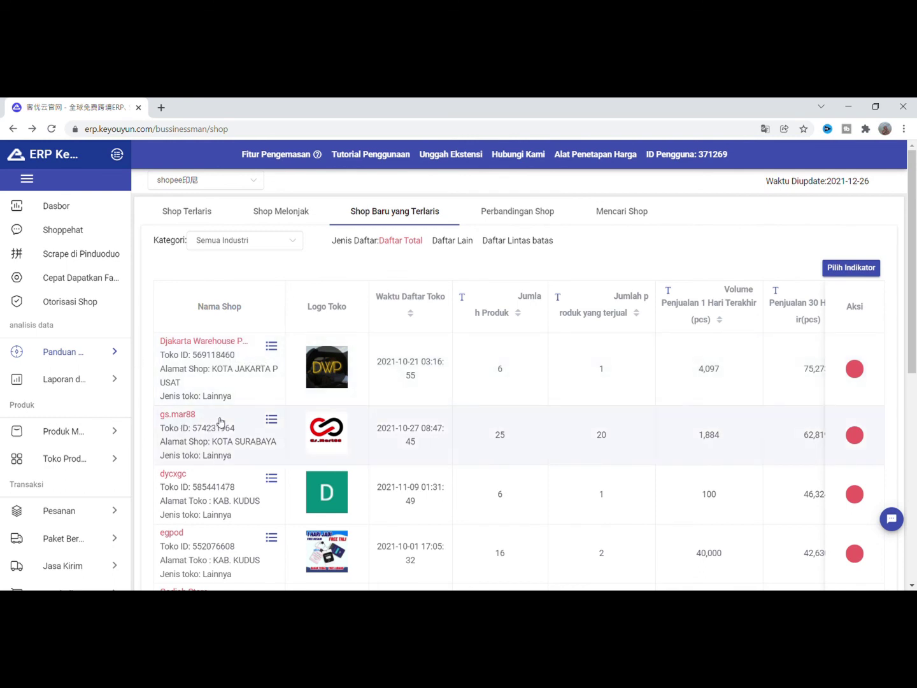
pyautogui.click(220, 342)
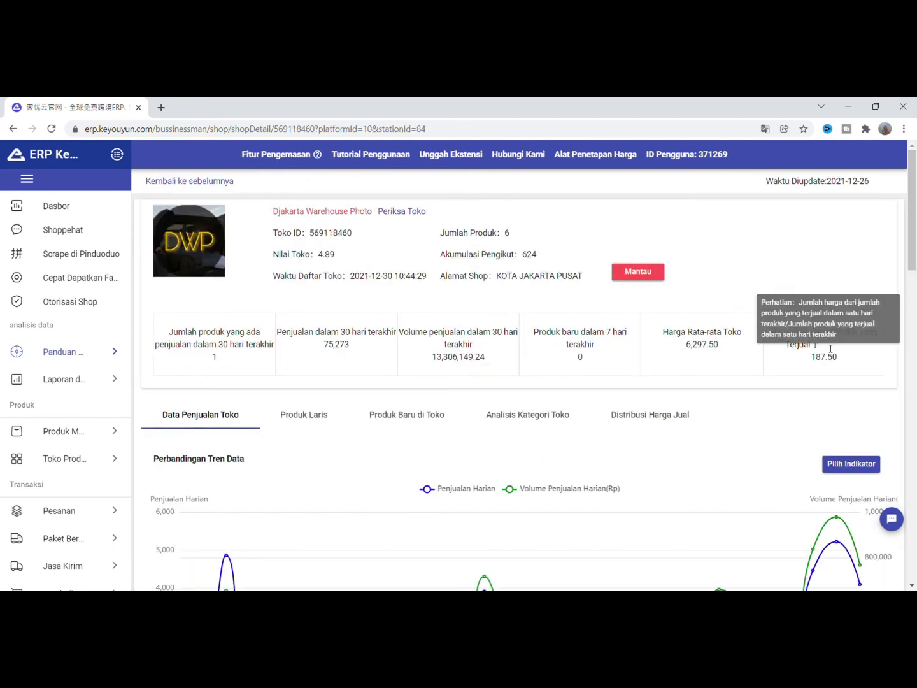
pyautogui.scroll(-1, 828, 349)
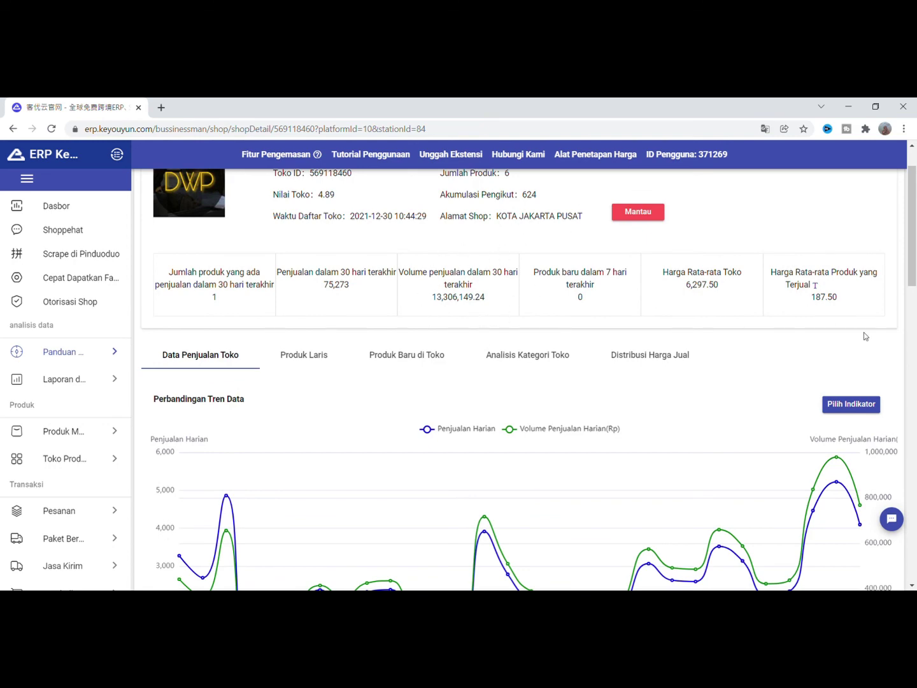
pyautogui.moveTo(913, 251); pyautogui.dragTo(915, 393)
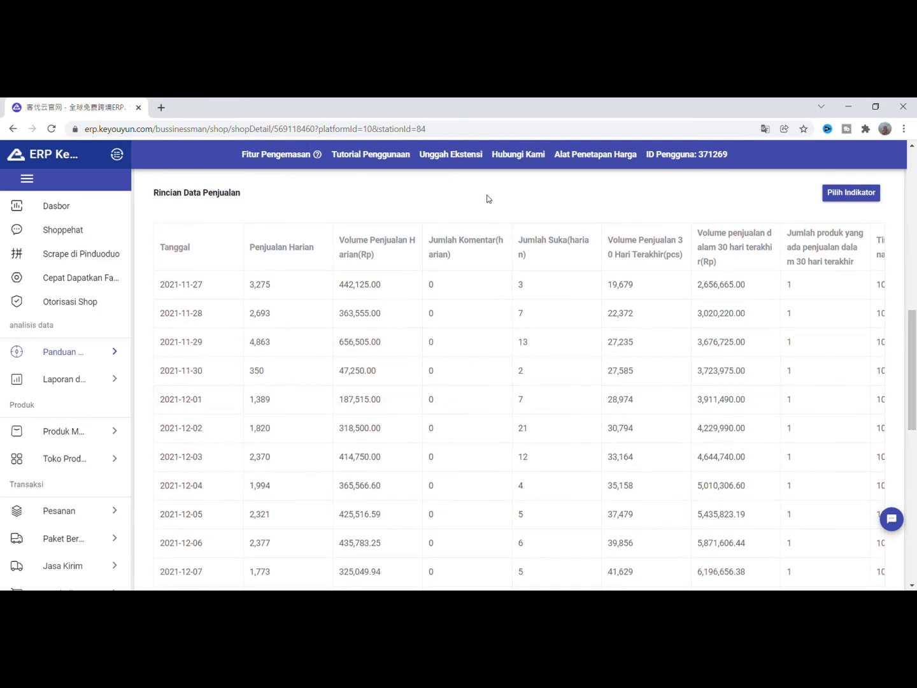
pyautogui.scroll(-6, 916, 440)
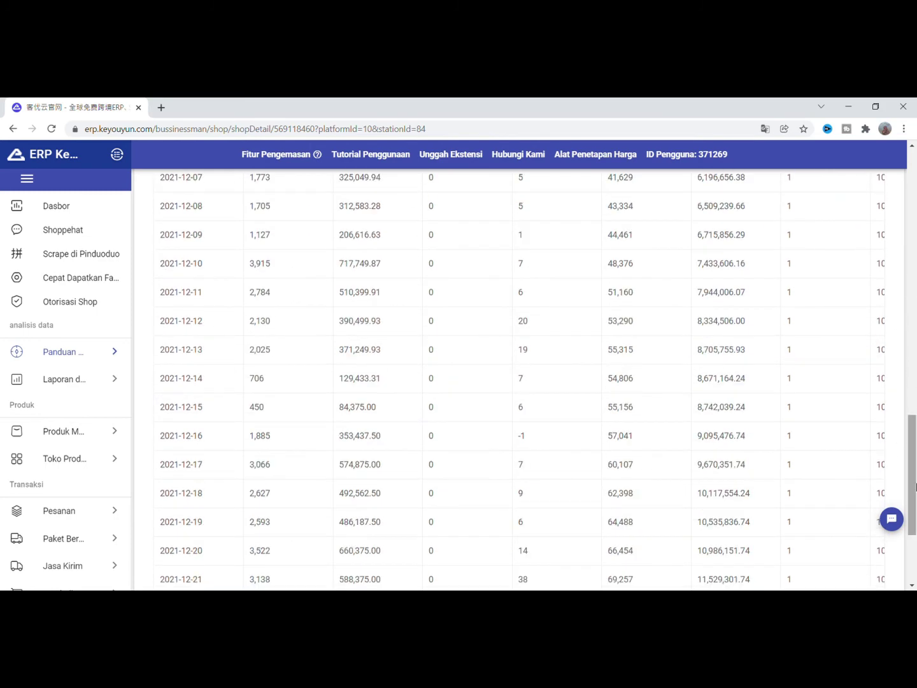
pyautogui.scroll(15, 915, 495)
pyautogui.click(221, 182)
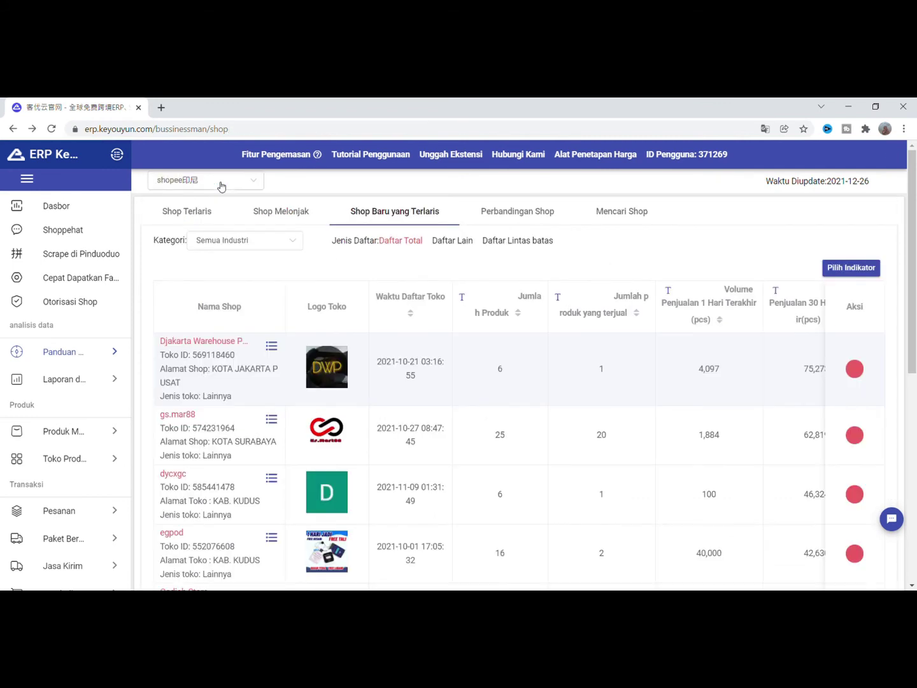
# Return to the best-selling shops in Perlengkapan Rumah and add the Aksesoris Mofan shop to the monitored shops.
pyautogui.click(304, 211)
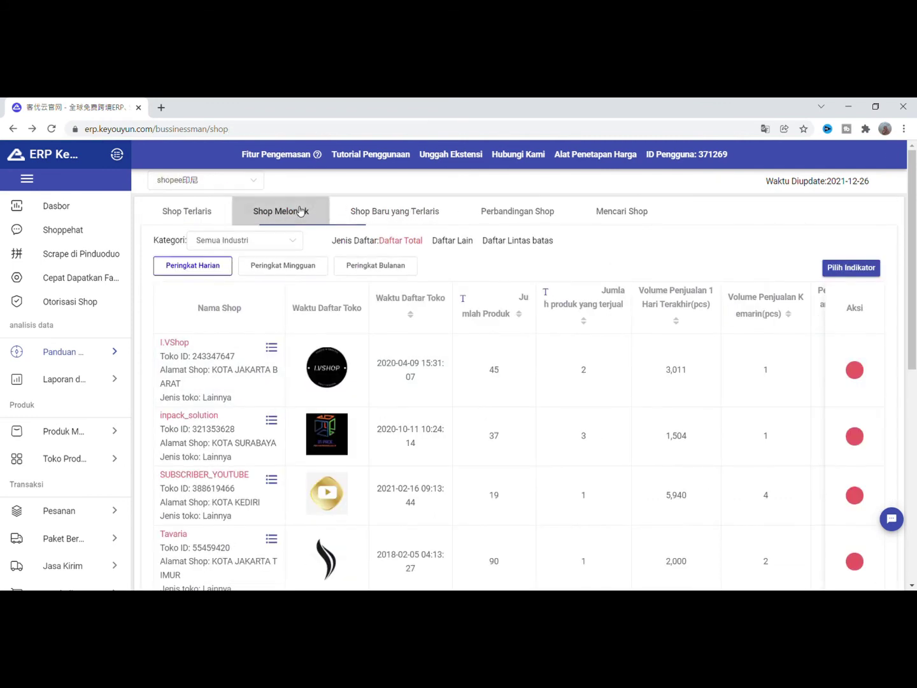
pyautogui.click(200, 211)
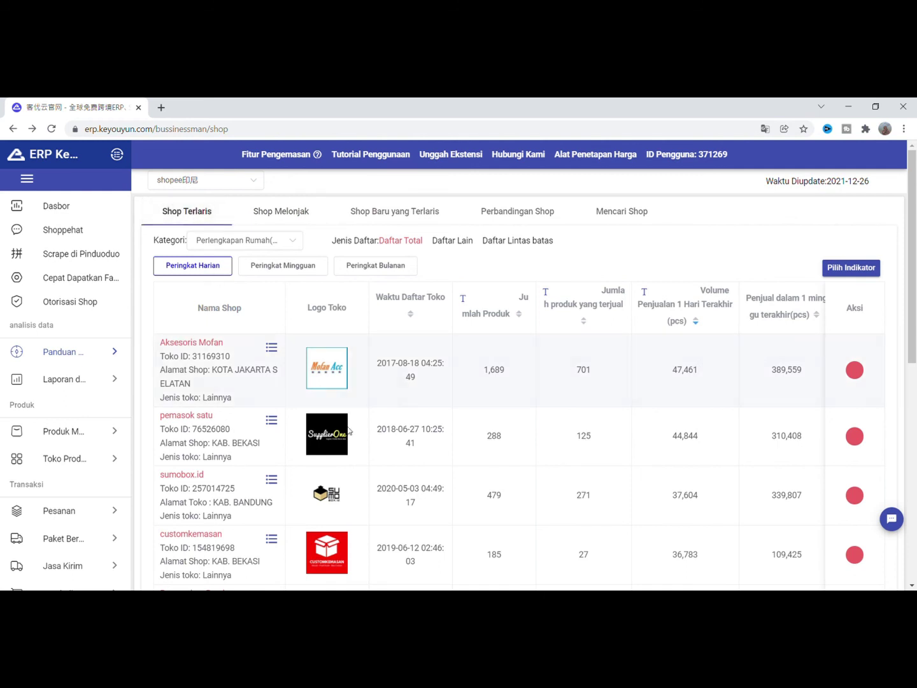
pyautogui.click(855, 376)
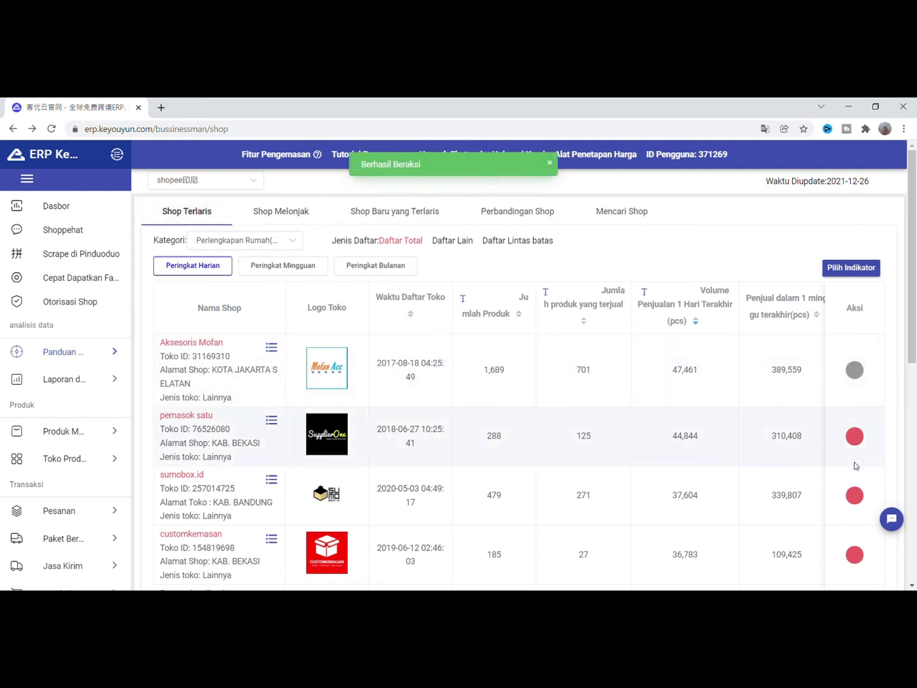
# Add the pemasok satu shop to the monitored shops and compare Mofan Accessories with supplierone in the shop comparison (Perbandingan Shop).
pyautogui.click(854, 437)
pyautogui.click(520, 213)
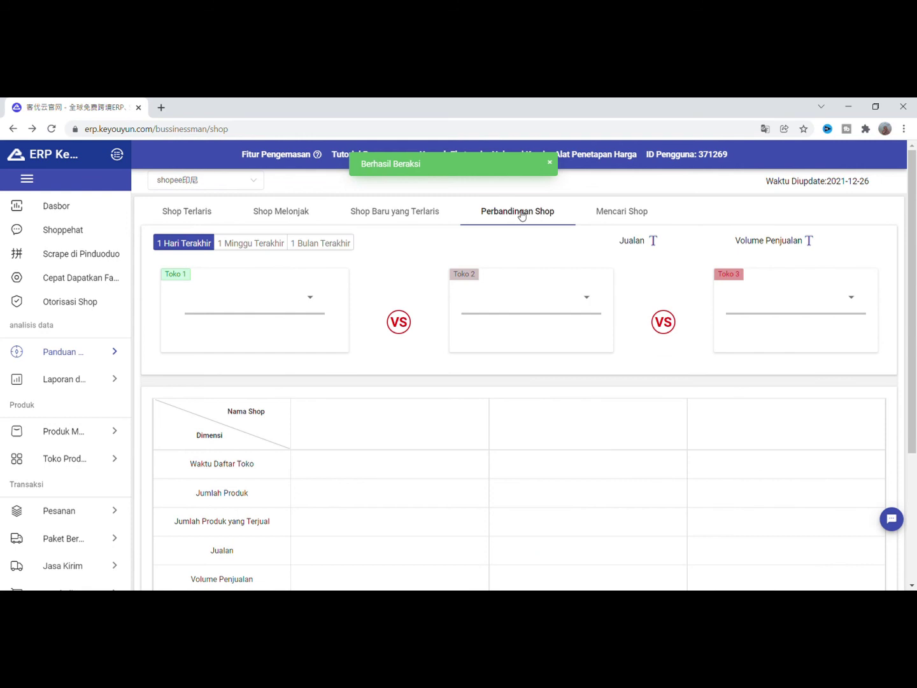
pyautogui.click(204, 306)
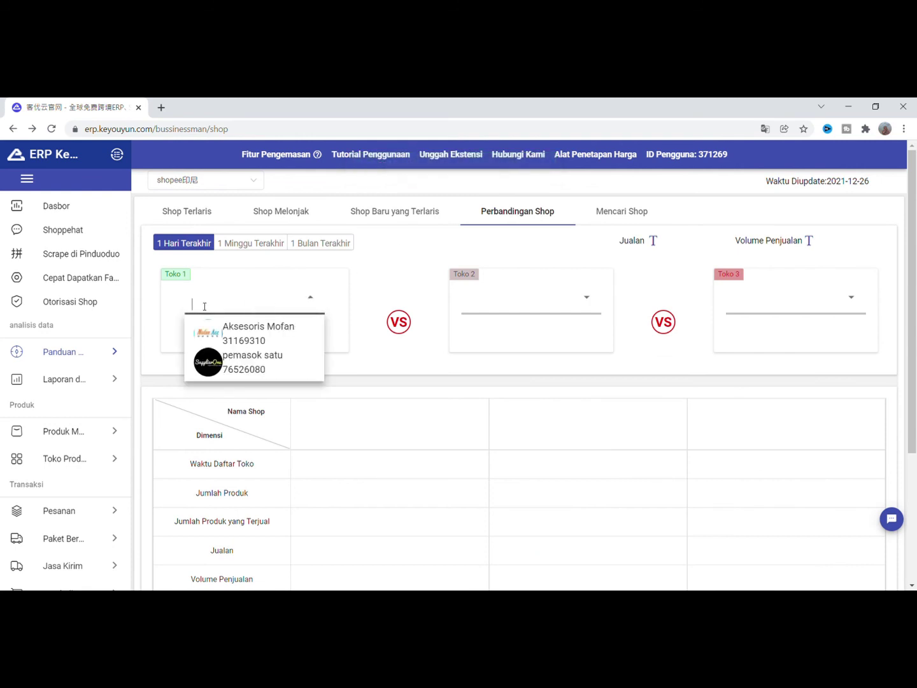
pyautogui.click(216, 335)
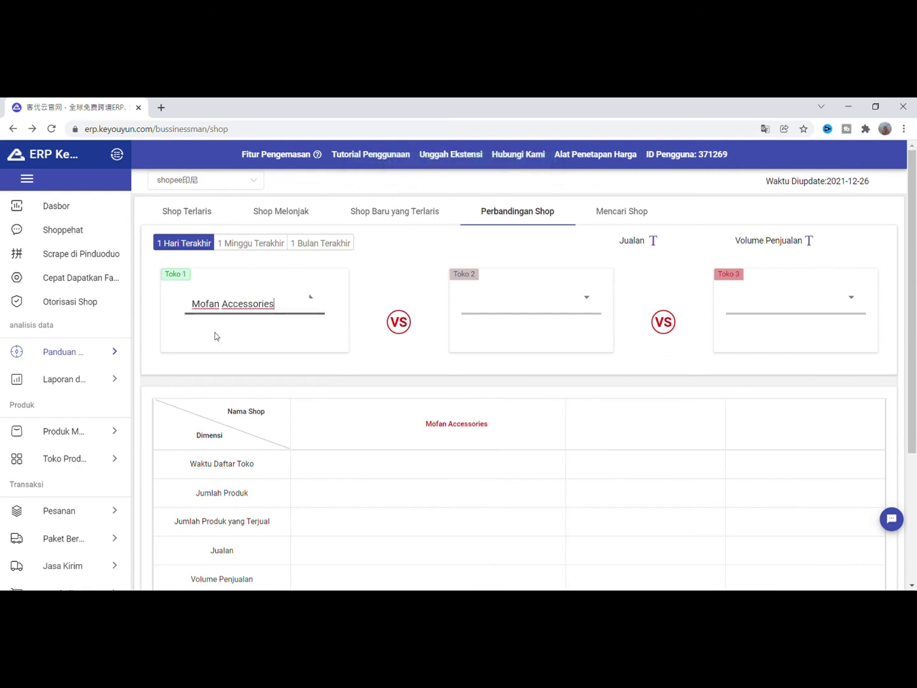
pyautogui.click(485, 303)
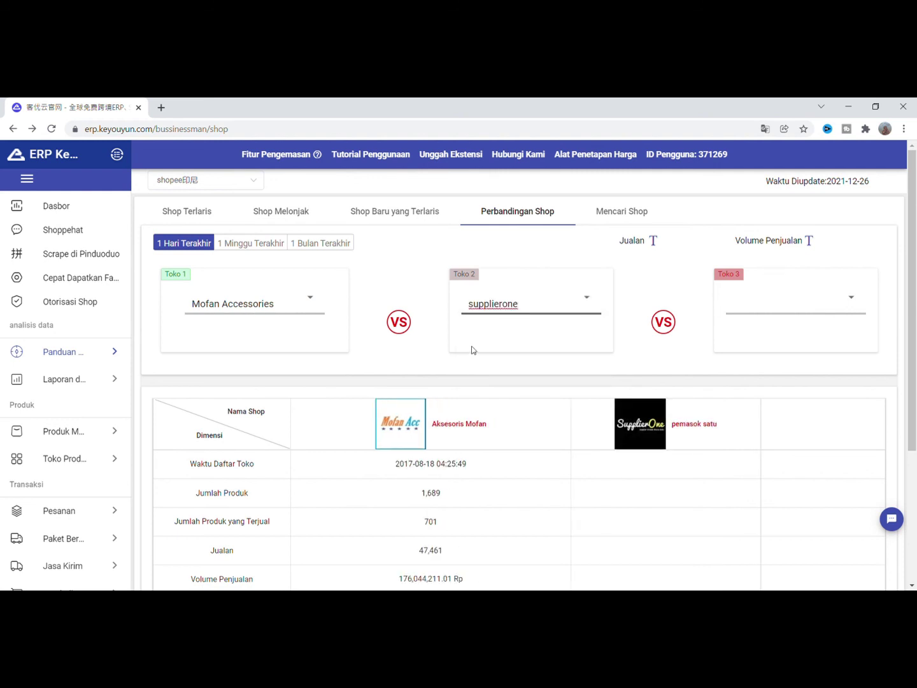
# Examine the comparison table of the two shops, from products sold and sales volume to shop rating and top five products.
pyautogui.scroll(-3, 915, 463)
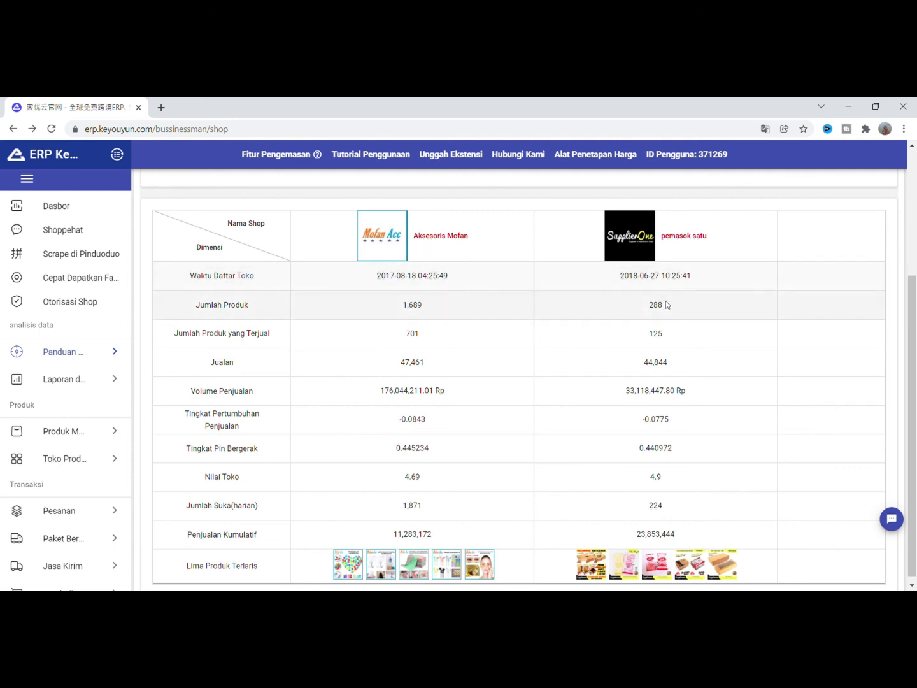
pyautogui.moveTo(176, 335); pyautogui.dragTo(285, 346)
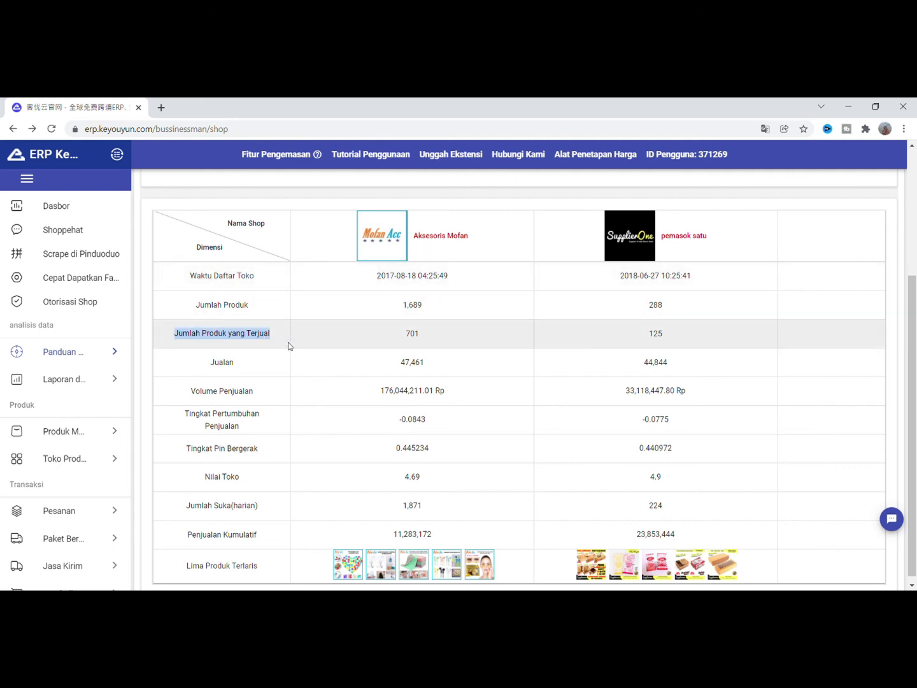
pyautogui.click(388, 338)
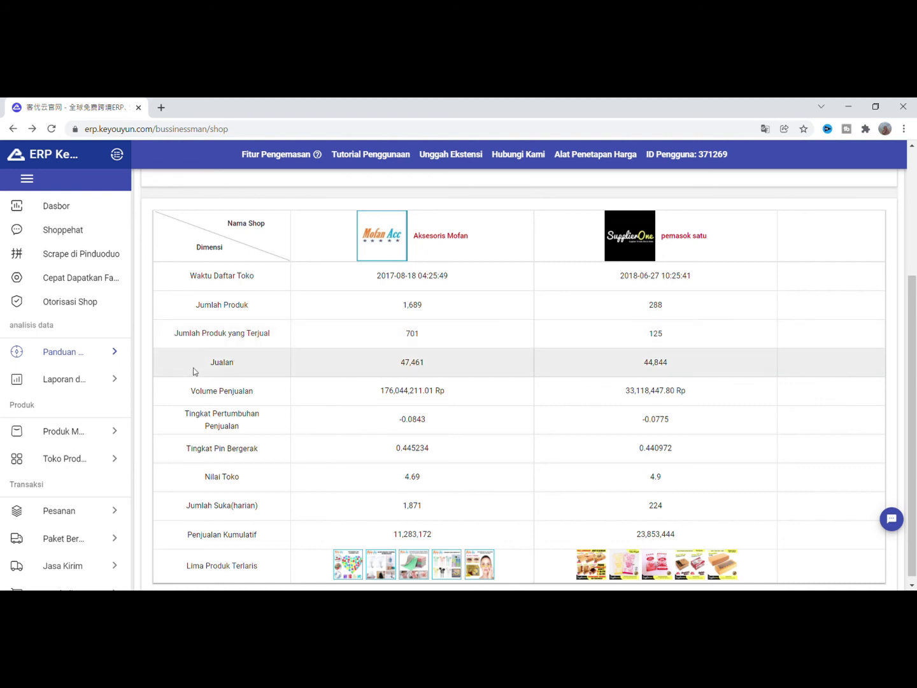
pyautogui.moveTo(190, 392); pyautogui.dragTo(254, 396)
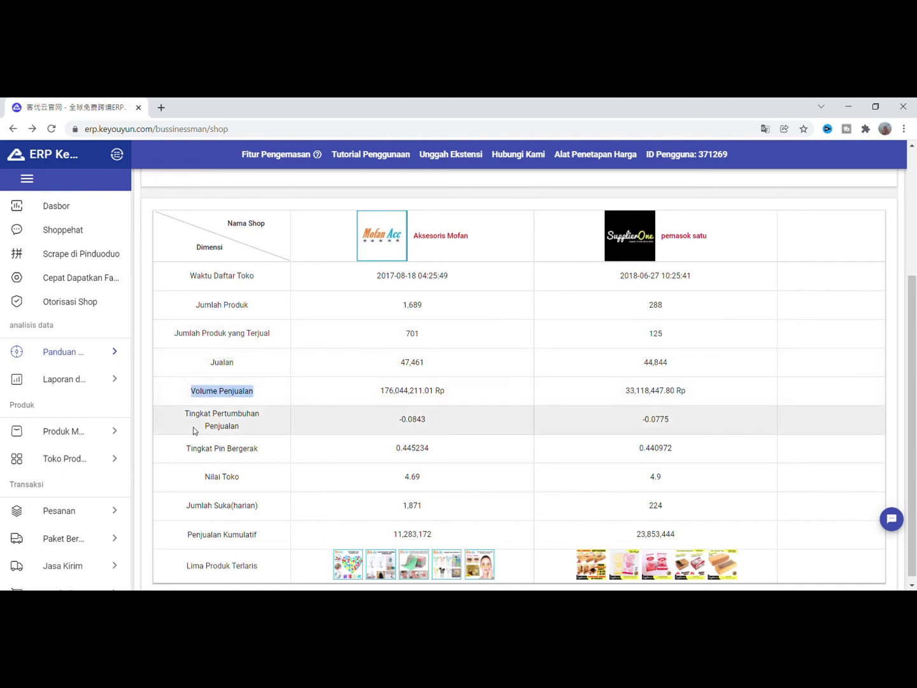
pyautogui.scroll(-1, 228, 421)
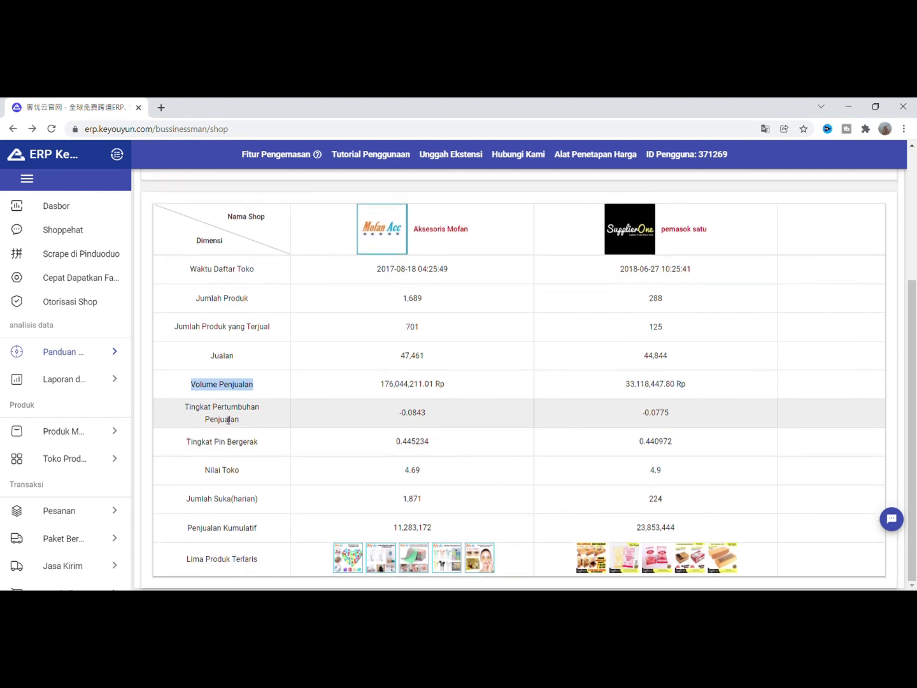
pyautogui.click(185, 466)
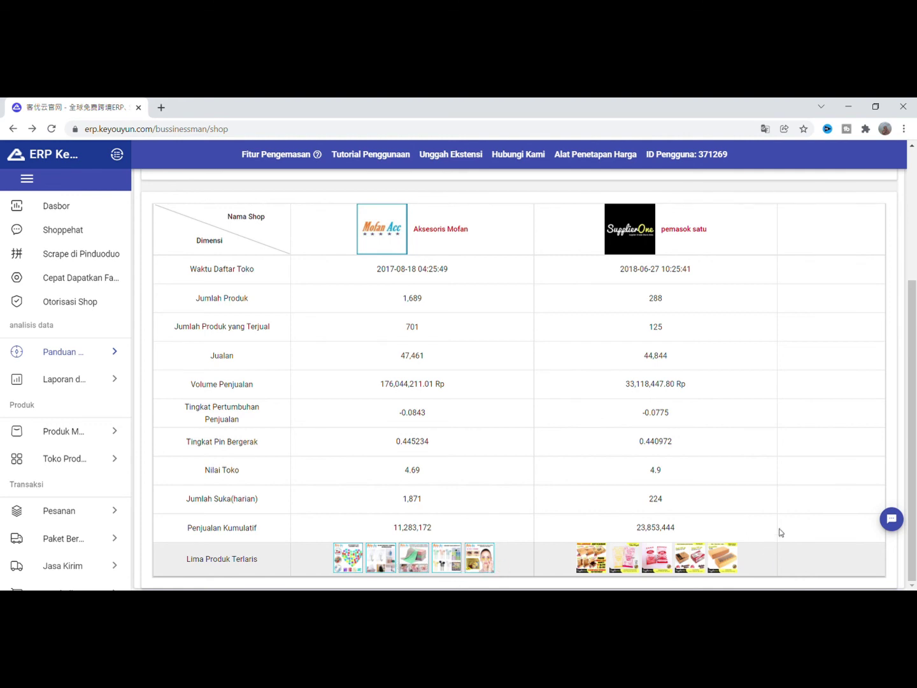
pyautogui.scroll(3, 491, 423)
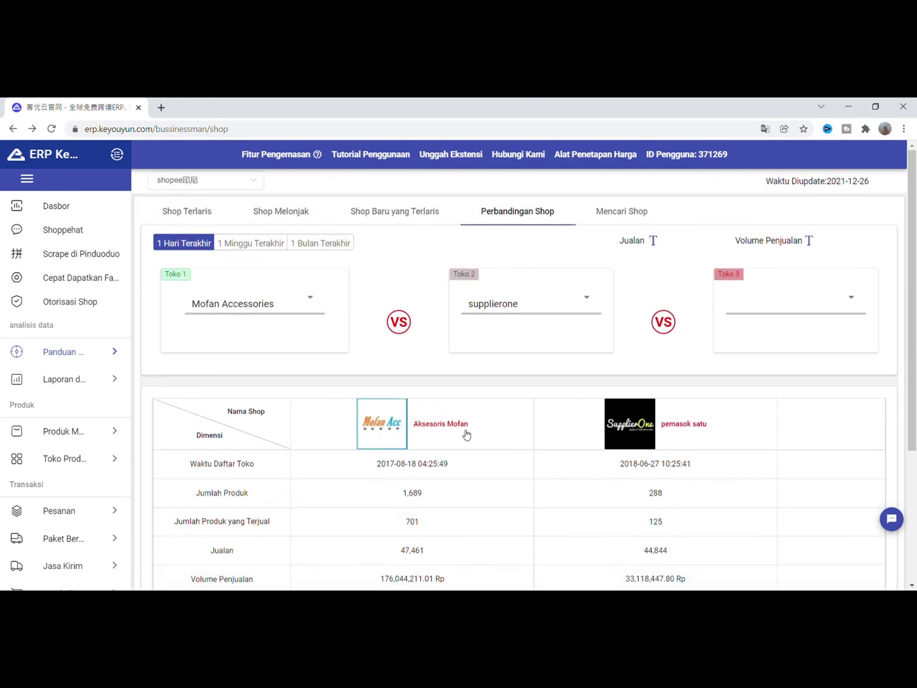